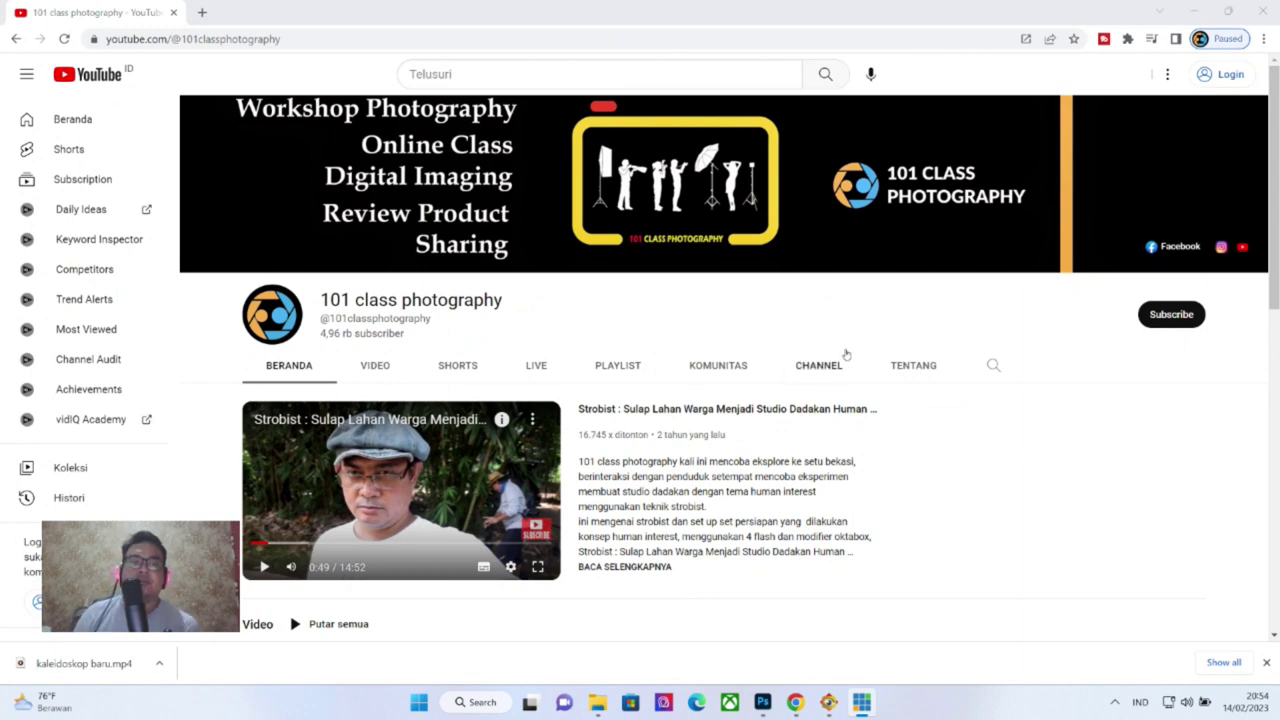
Scroll down the 101 class photography channel page and back to the top
{"action": "scroll", "coordinate": [815, 362], "scroll_direction": "down", "scroll_amount": 3}
{"action": "scroll", "coordinate": [700, 368], "scroll_direction": "down", "scroll_amount": 2}
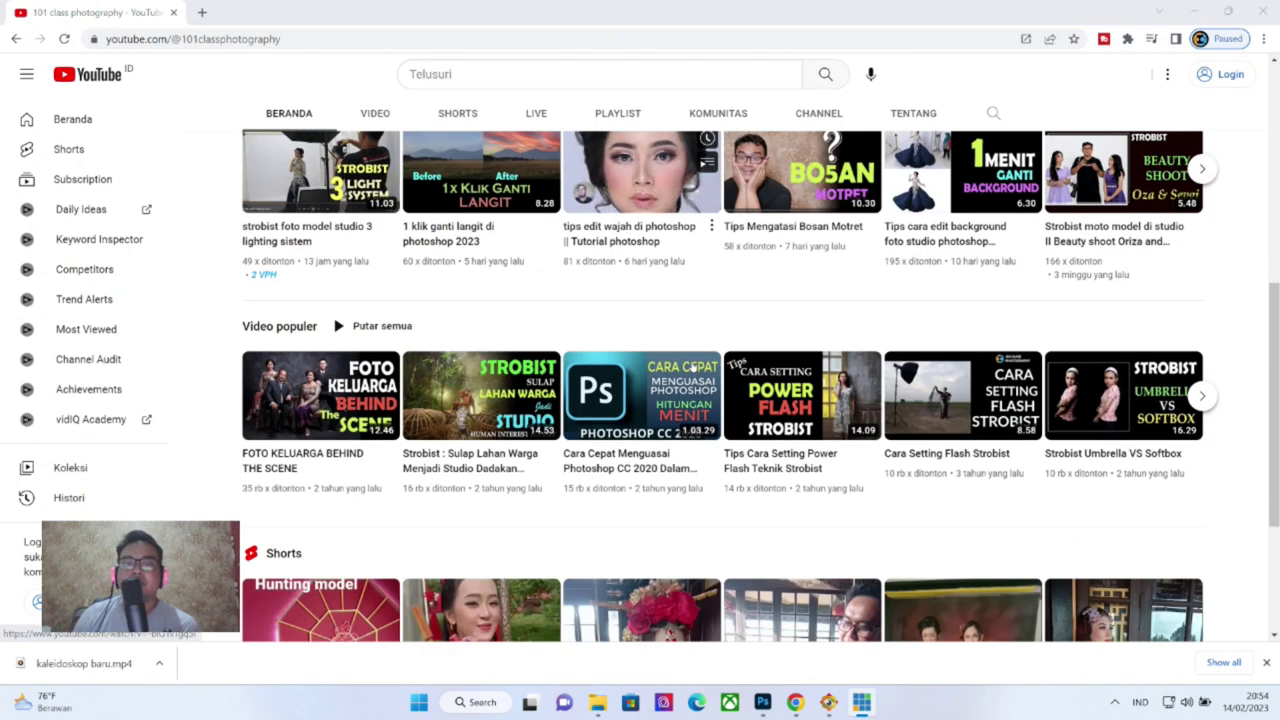
{"action": "scroll", "coordinate": [693, 367], "scroll_direction": "down", "scroll_amount": 2}
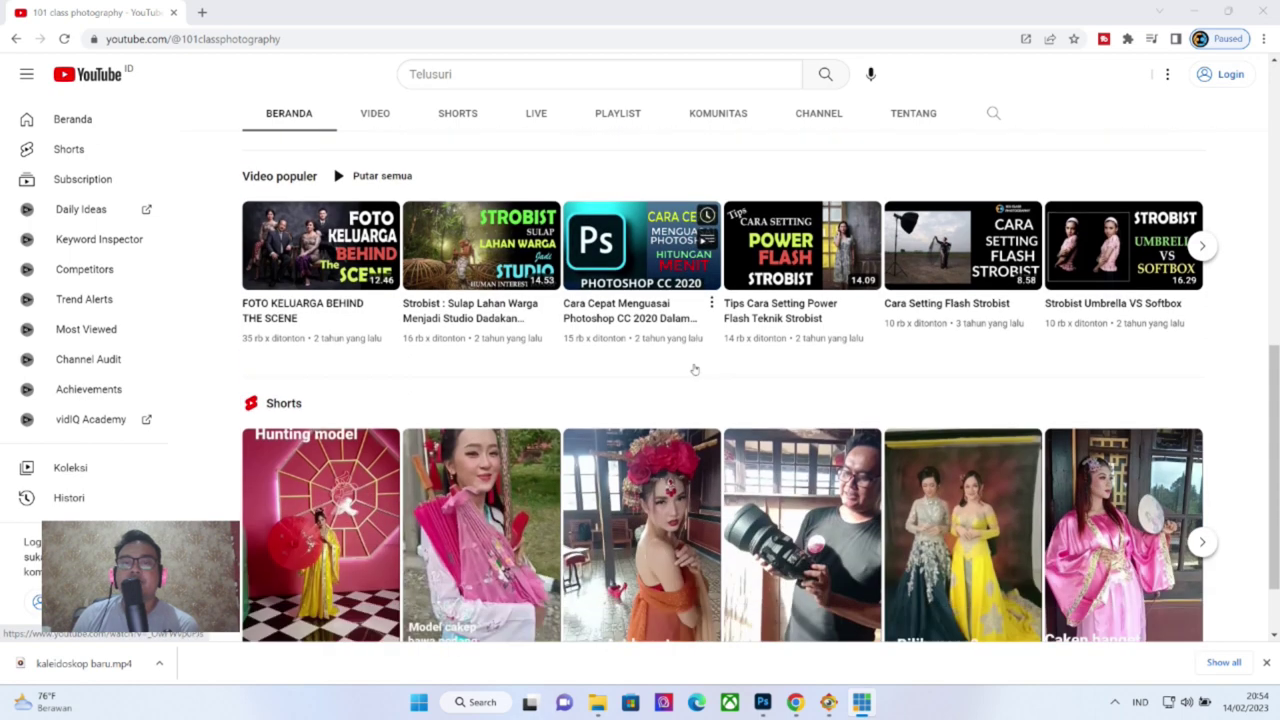
{"action": "scroll", "coordinate": [695, 370], "scroll_direction": "down", "scroll_amount": 1}
{"action": "scroll", "coordinate": [695, 372], "scroll_direction": "up", "scroll_amount": 3}
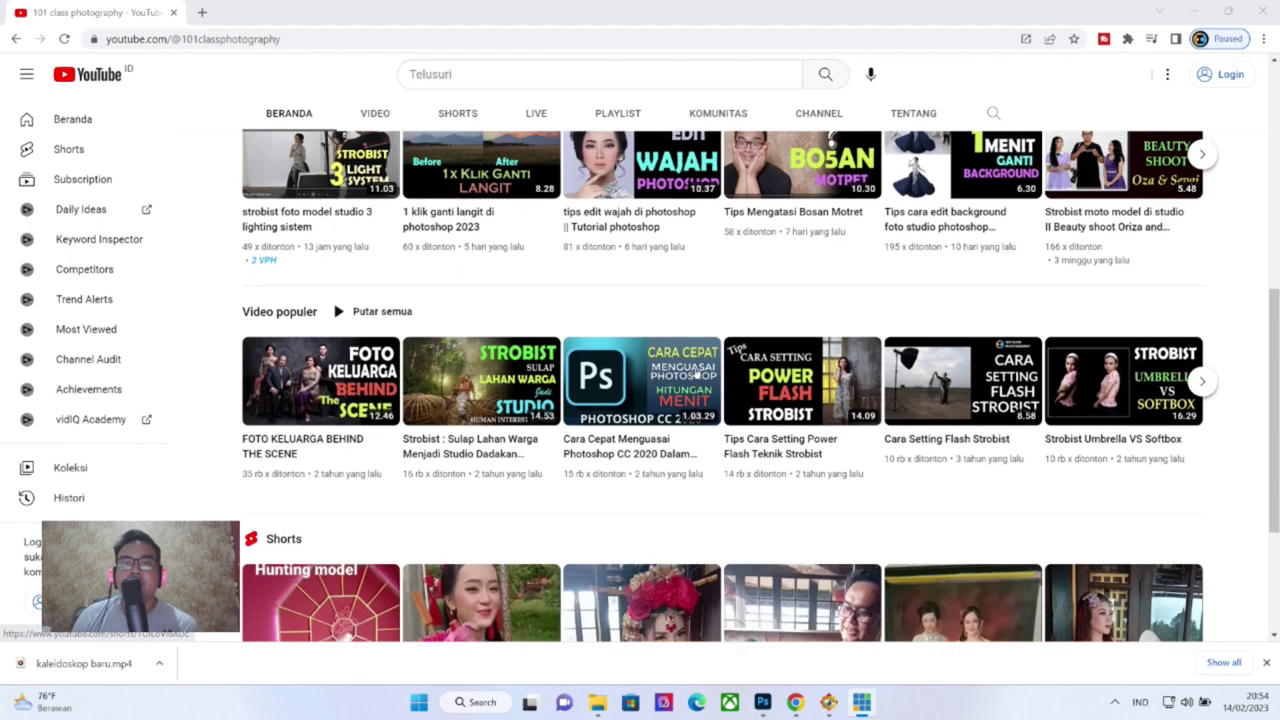
{"action": "scroll", "coordinate": [696, 373], "scroll_direction": "up", "scroll_amount": 3}
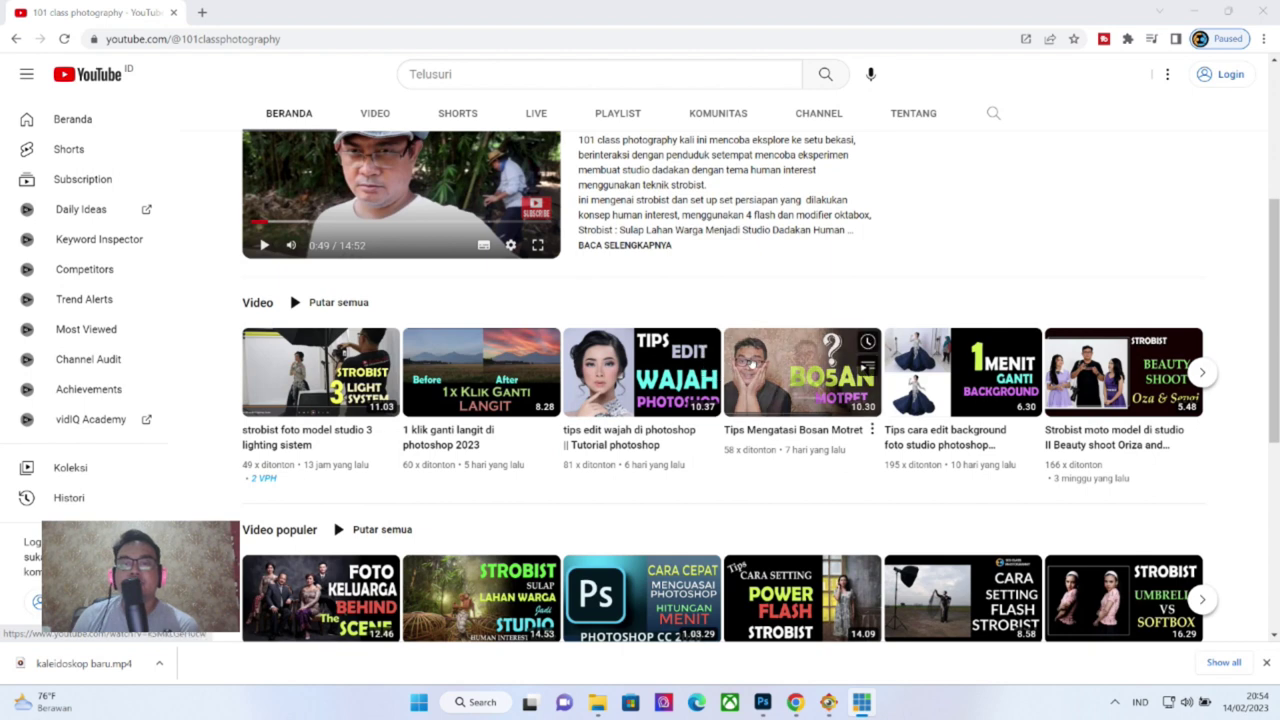
{"action": "mouse_move", "coordinate": [802, 372]}
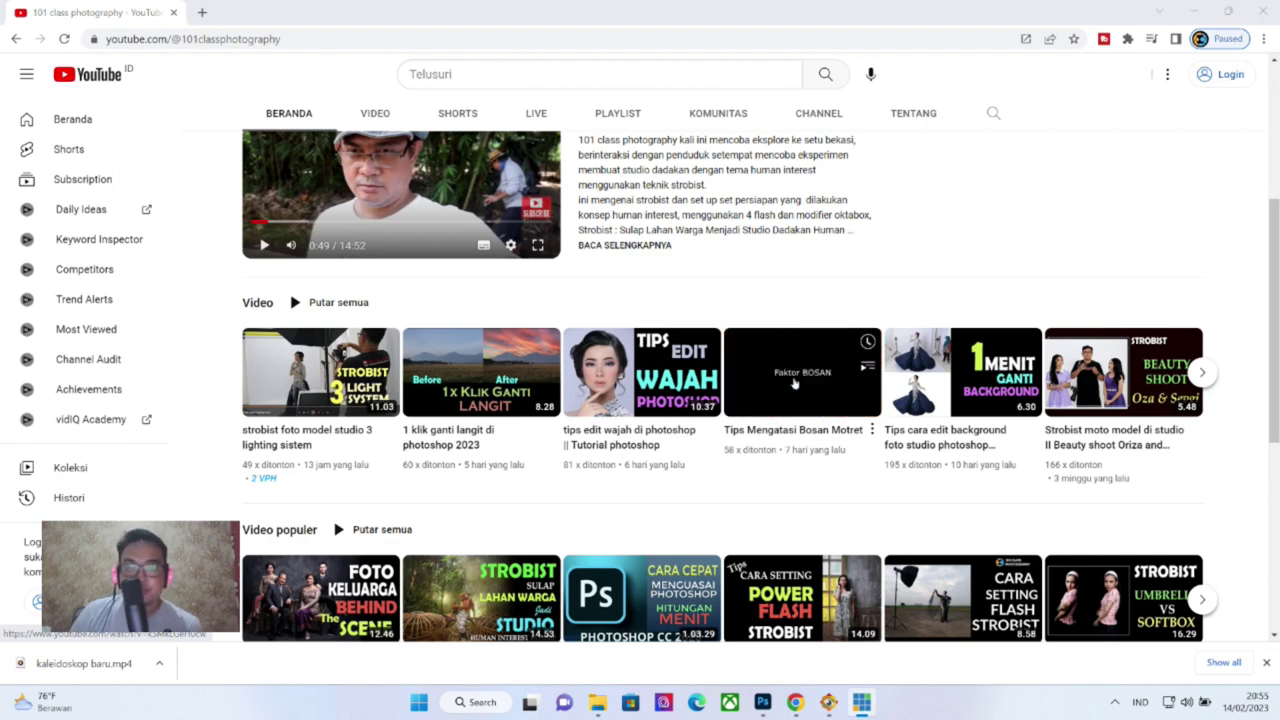
{"action": "scroll", "coordinate": [795, 383], "scroll_direction": "up", "scroll_amount": 2}
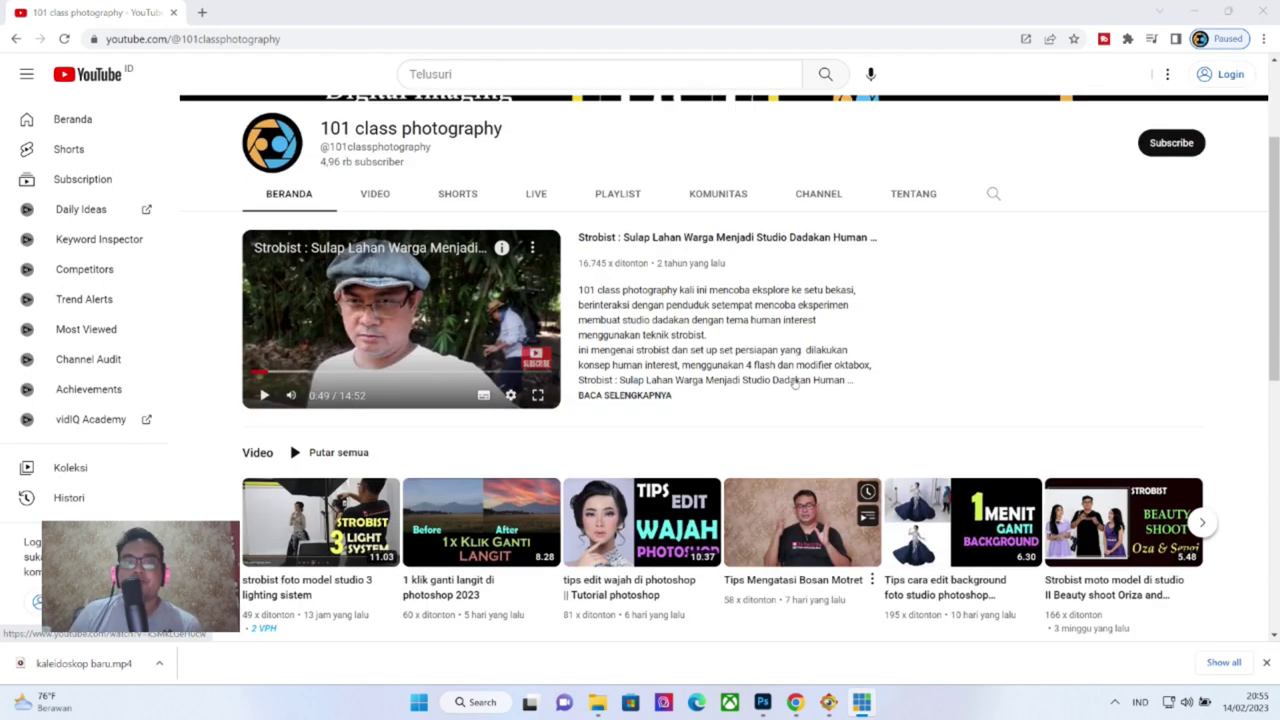
Show the channel's Videos list and scroll through its uploads, newest first
{"action": "left_click", "coordinate": [376, 197]}
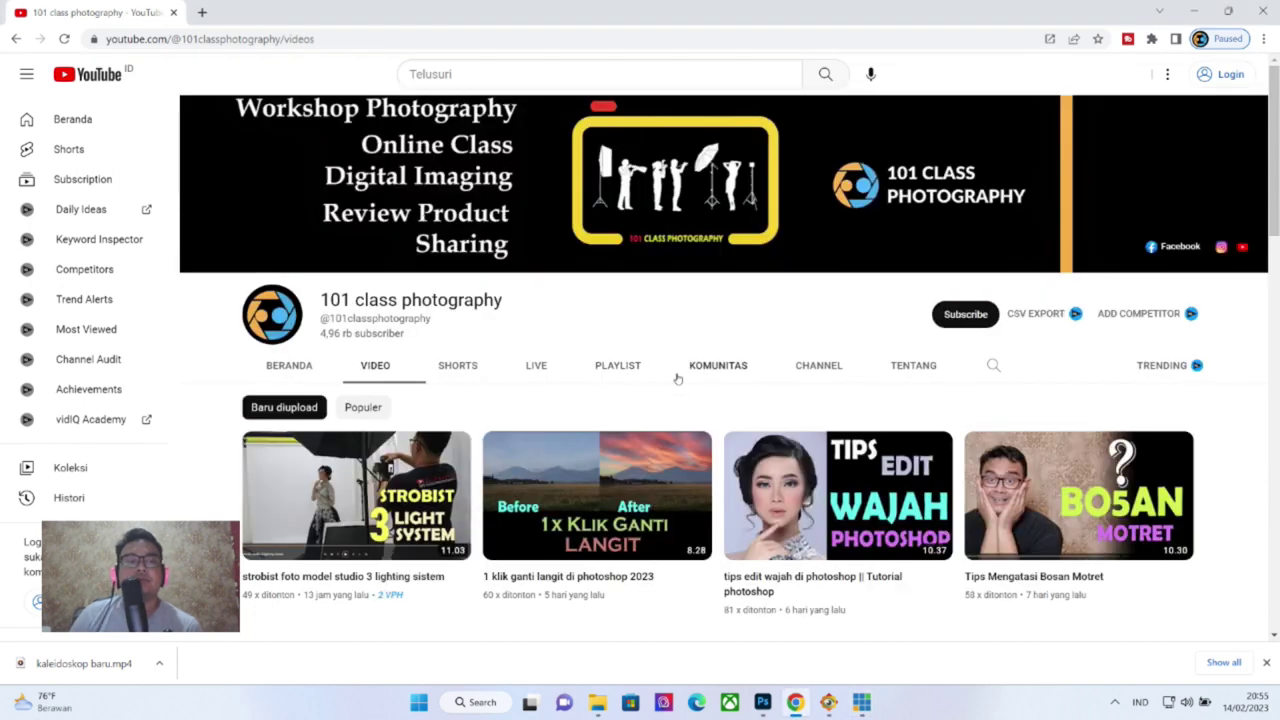
{"action": "scroll", "coordinate": [677, 378], "scroll_direction": "down", "scroll_amount": 3}
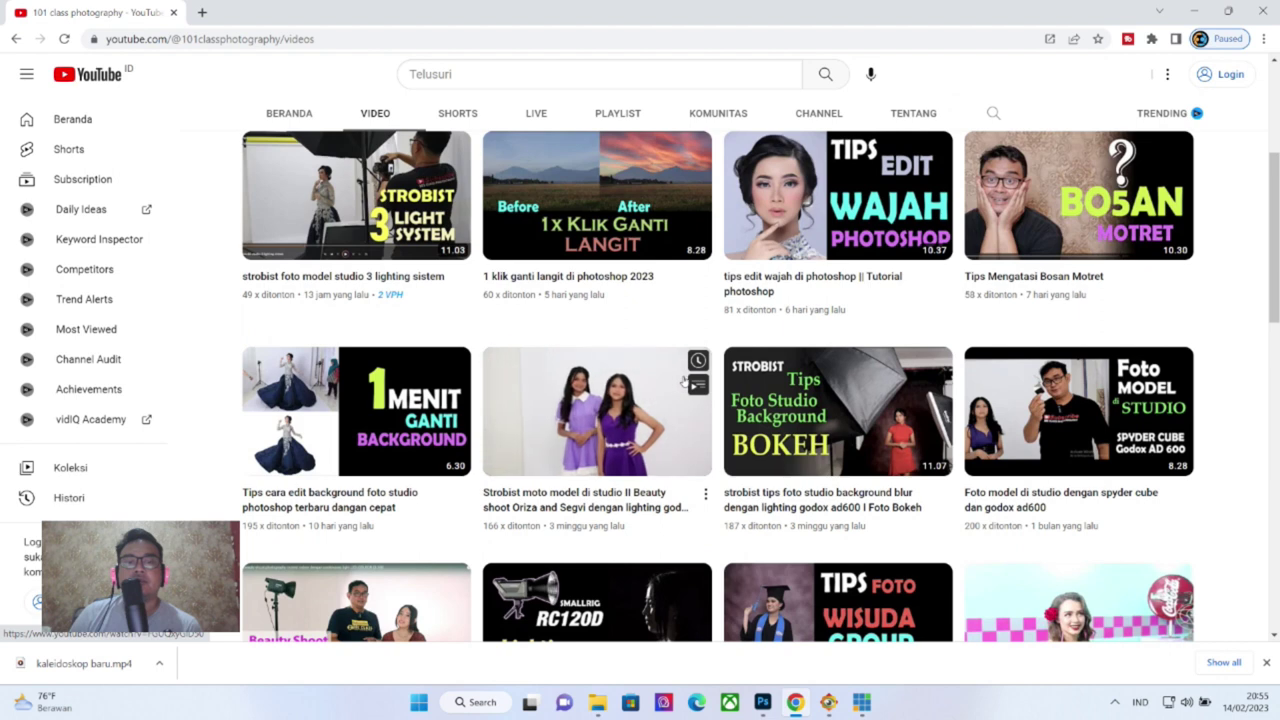
{"action": "scroll", "coordinate": [682, 381], "scroll_direction": "down", "scroll_amount": 1}
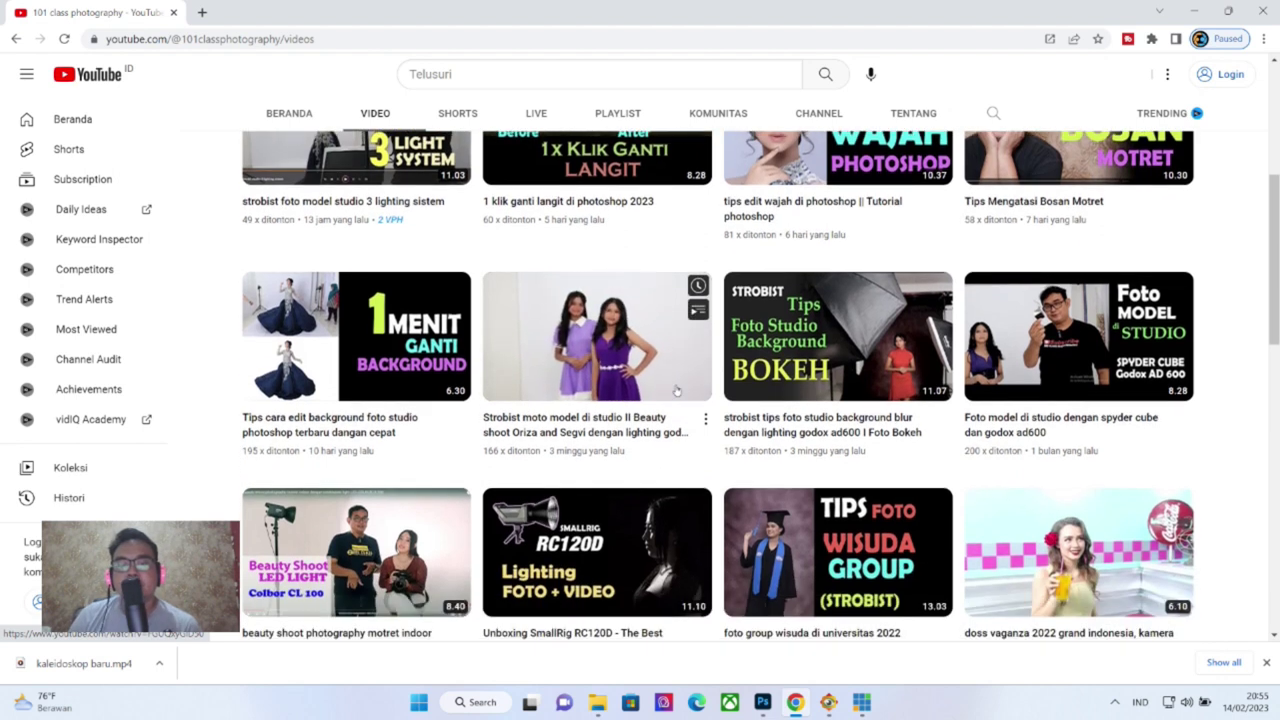
{"action": "scroll", "coordinate": [670, 385], "scroll_direction": "up", "scroll_amount": 3}
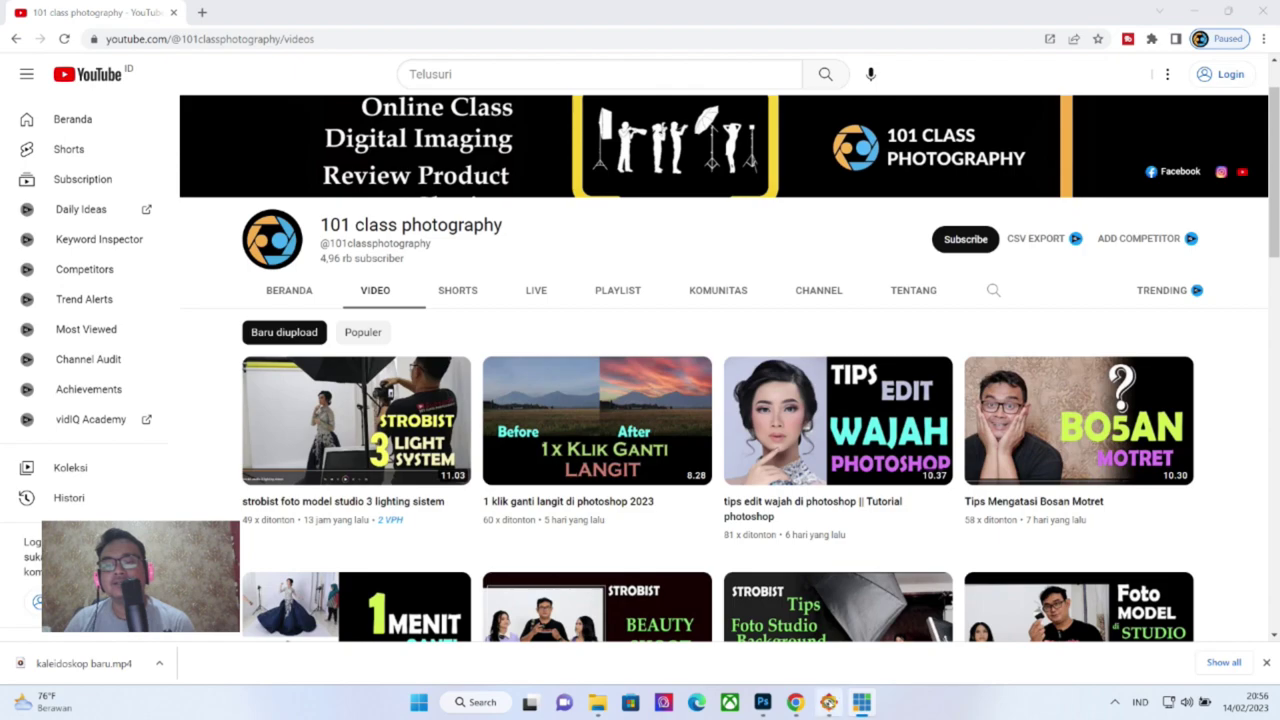
{"action": "left_click", "coordinate": [830, 703]}
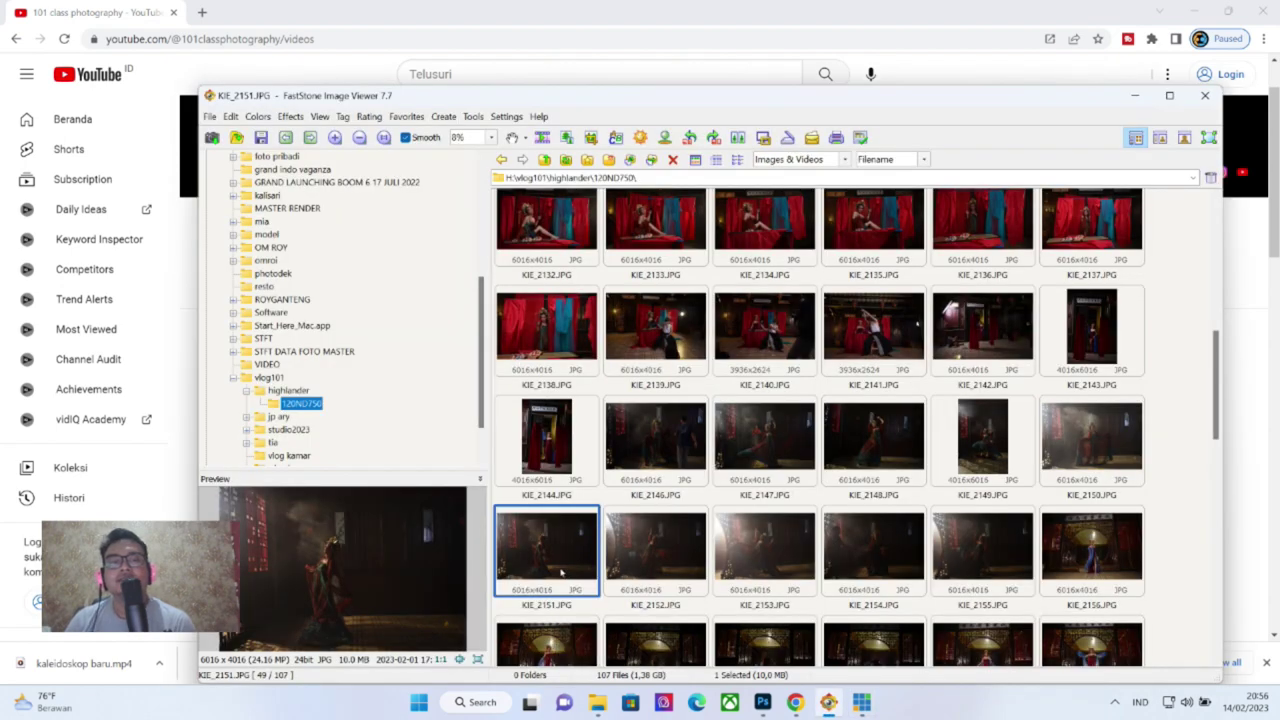
{"action": "double_click", "coordinate": [561, 573]}
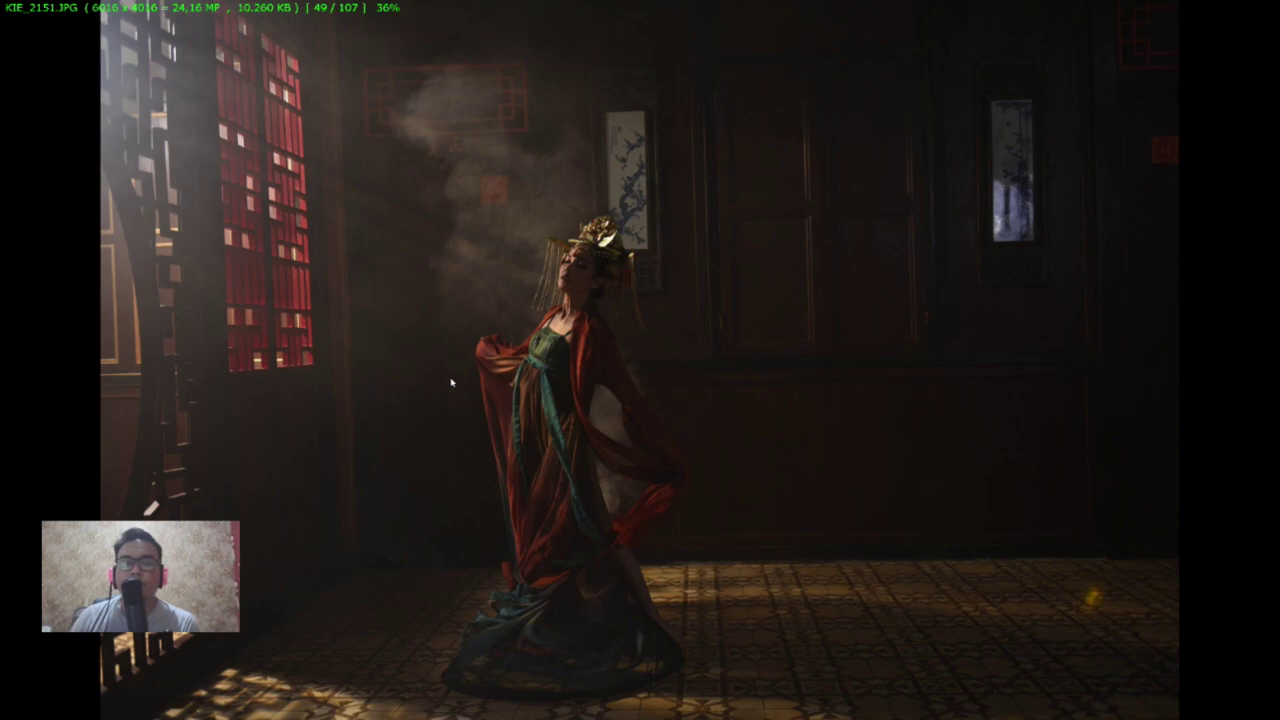
{"action": "key", "text": "Escape"}
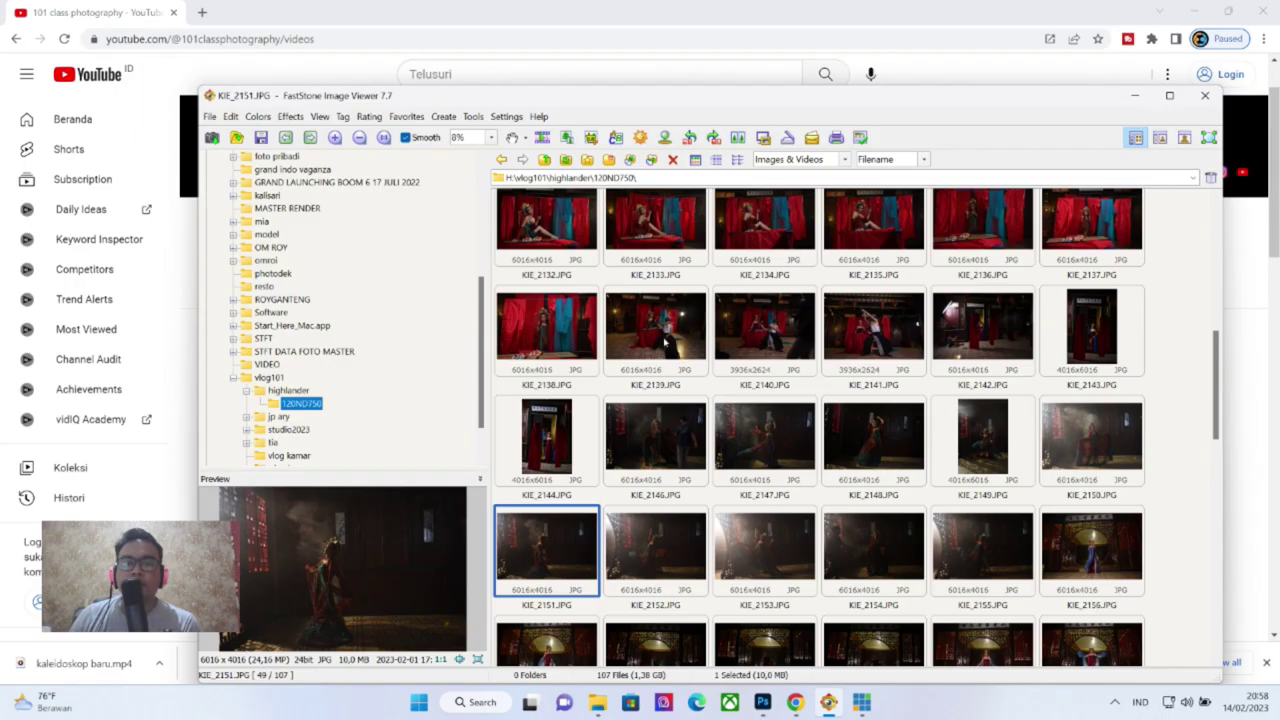
{"action": "left_click", "coordinate": [762, 702]}
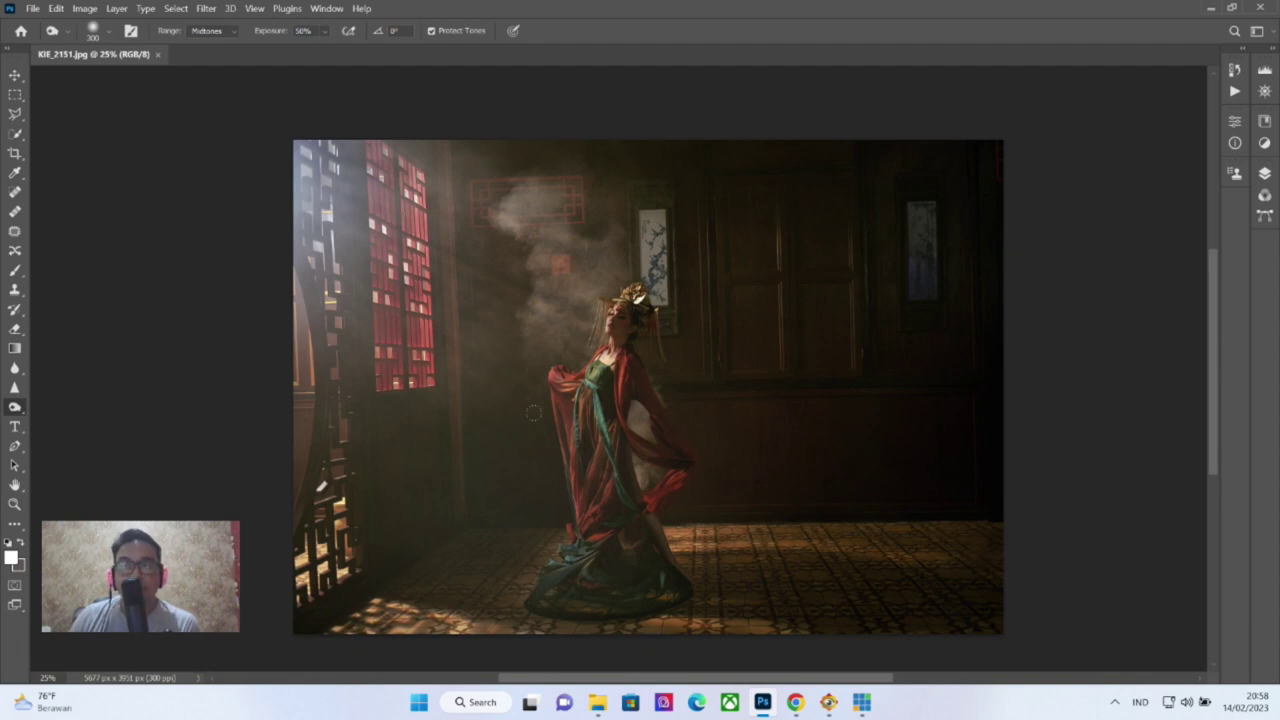
Close the earlier KIE_2151 edit and reopen the original KIE_2151.JPG from FastStone in Photoshop
{"action": "left_click", "coordinate": [158, 55]}
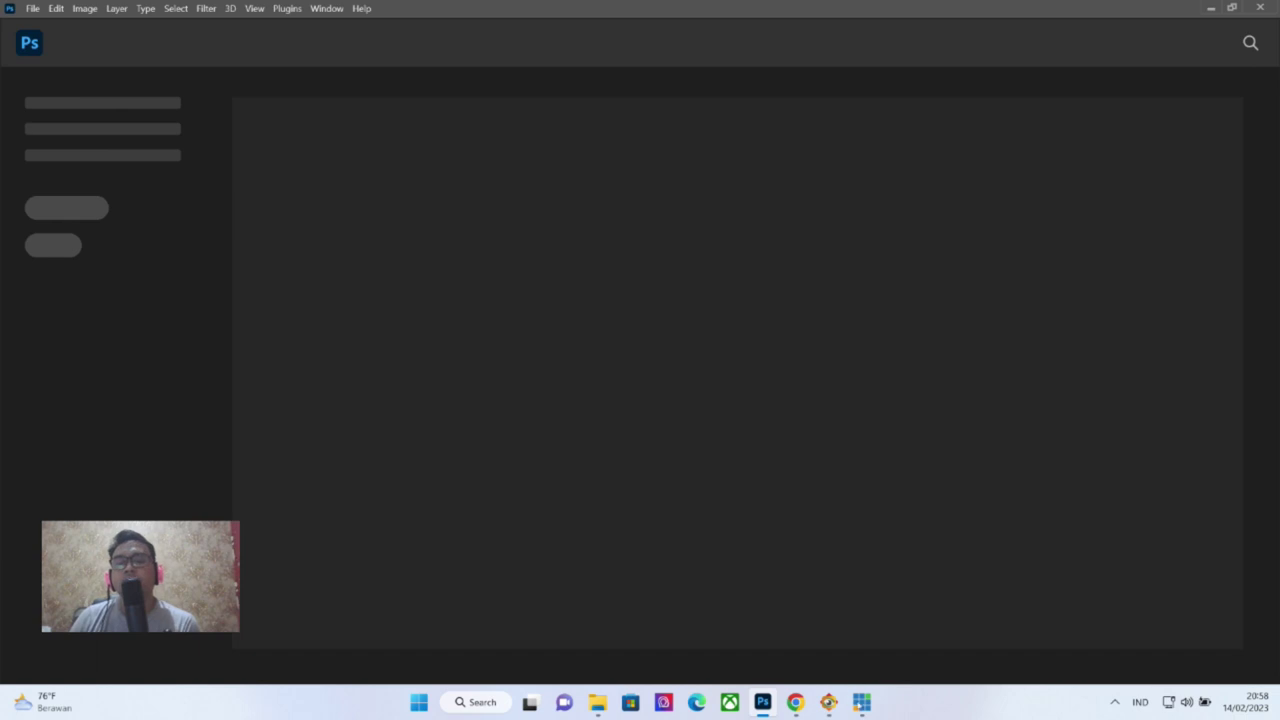
{"action": "left_click", "coordinate": [829, 702]}
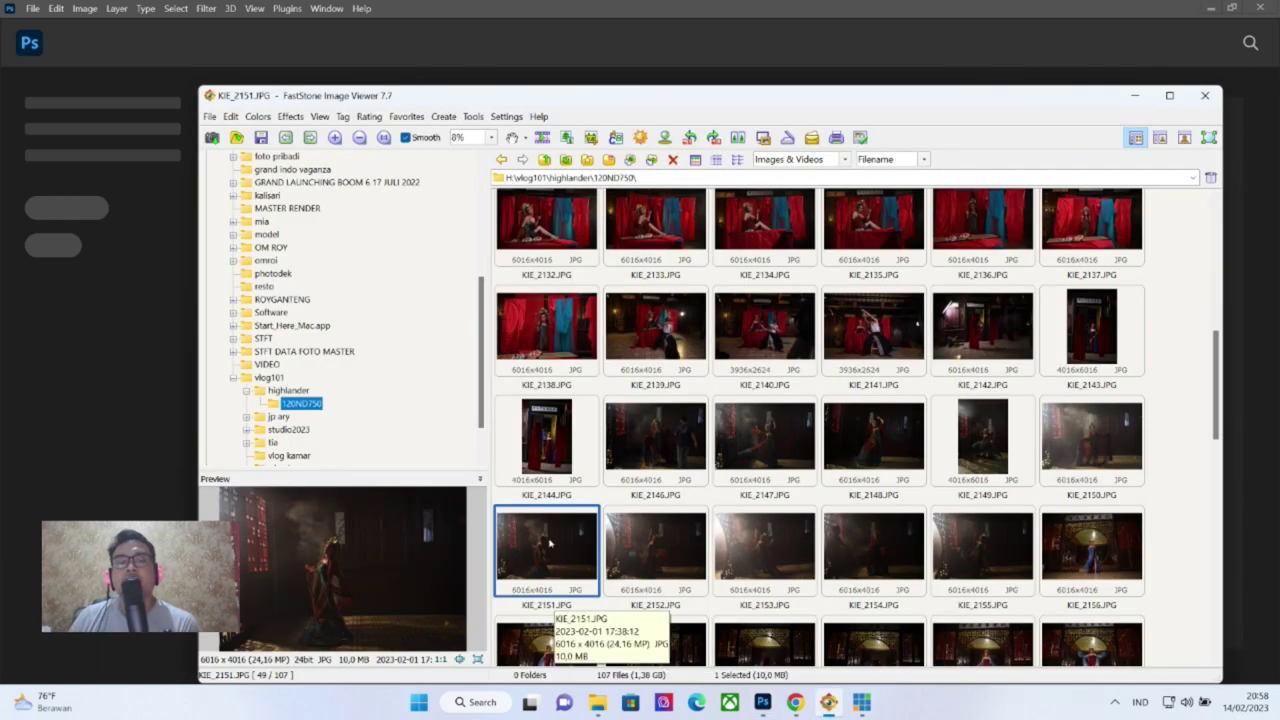
{"action": "scroll", "coordinate": [549, 543], "scroll_direction": "up", "scroll_amount": 1}
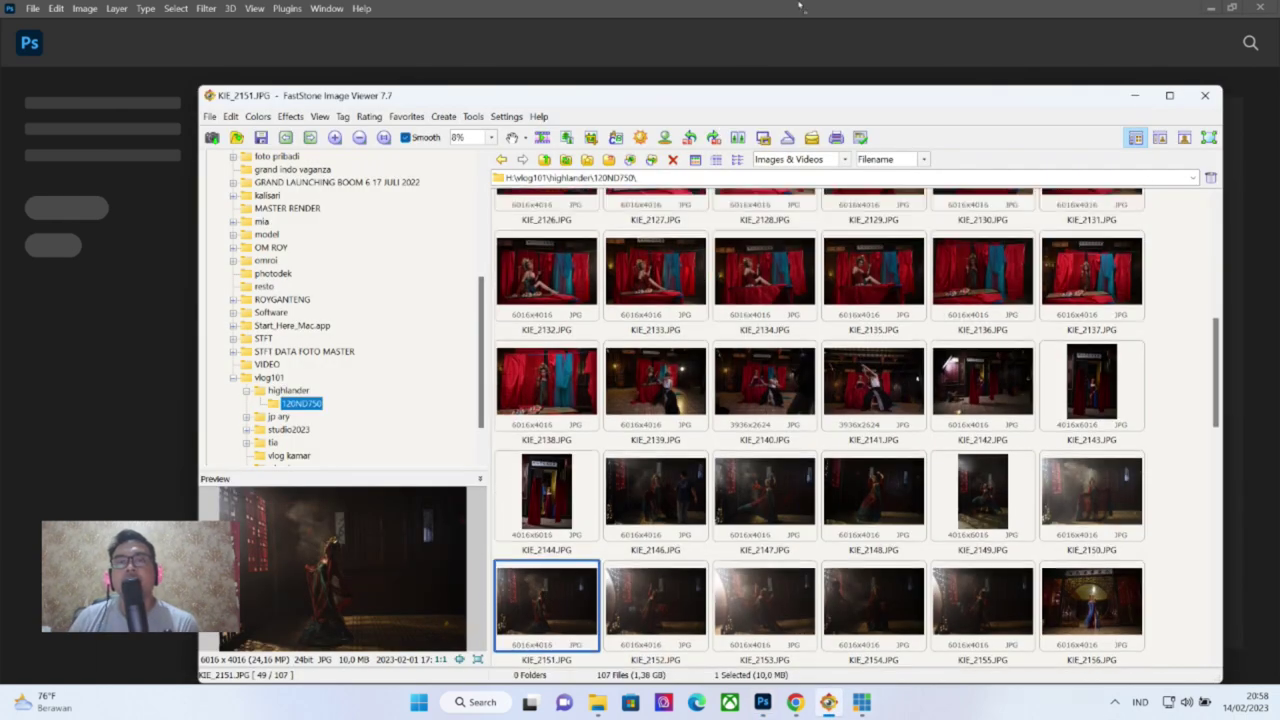
{"action": "key", "text": "e"}
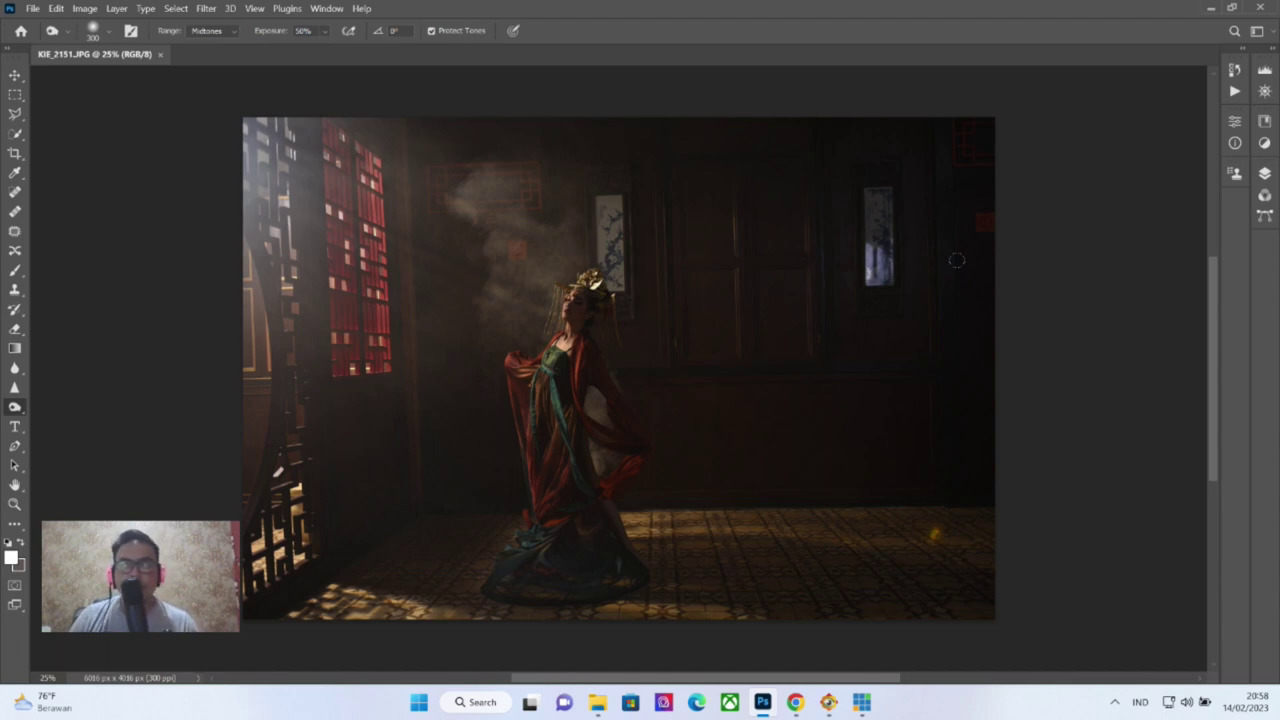
{"action": "scroll", "coordinate": [575, 383], "scroll_direction": "up", "scroll_amount": 1}
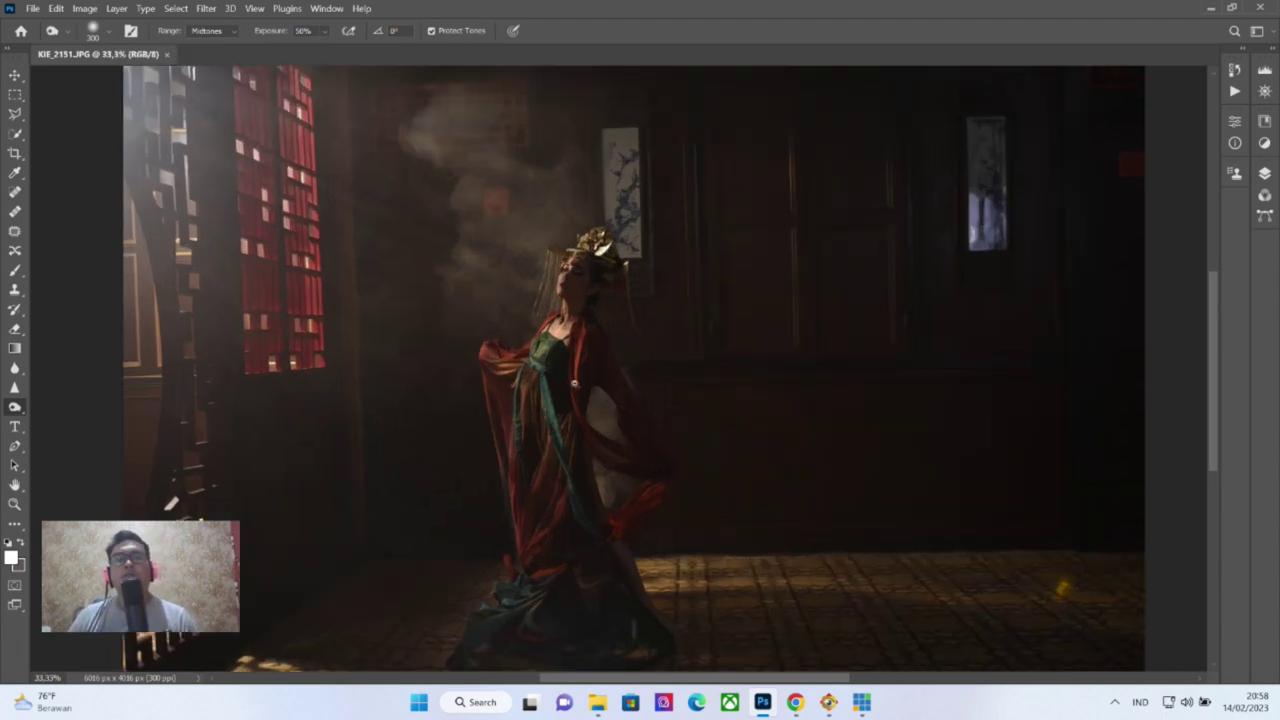
{"action": "scroll", "coordinate": [575, 383], "scroll_direction": "up", "scroll_amount": 3}
{"action": "scroll", "coordinate": [763, 386], "scroll_direction": "up", "scroll_amount": 1}
{"action": "scroll", "coordinate": [589, 466], "scroll_direction": "up", "scroll_amount": 2}
{"action": "scroll", "coordinate": [1040, 422], "scroll_direction": "down", "scroll_amount": 1}
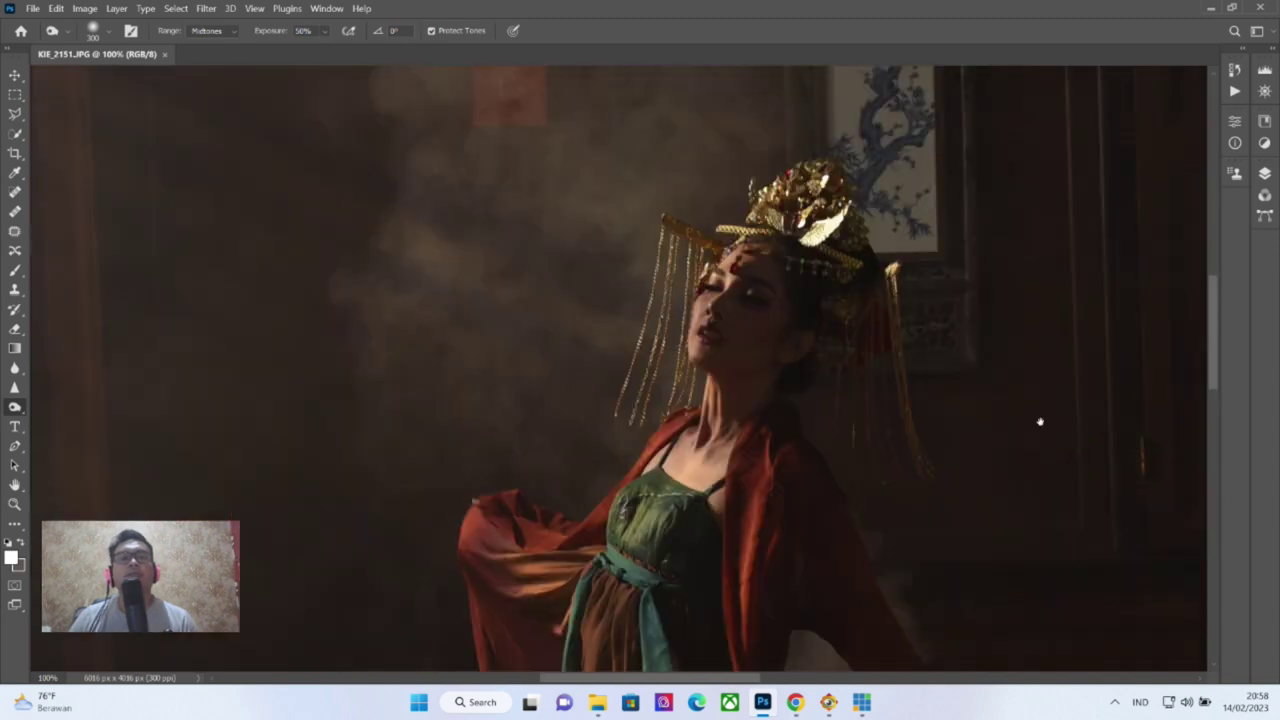
{"action": "scroll", "coordinate": [774, 414], "scroll_direction": "left", "scroll_amount": 3}
{"action": "scroll", "coordinate": [914, 294], "scroll_direction": "up", "scroll_amount": 3}
{"action": "scroll", "coordinate": [634, 299], "scroll_direction": "right", "scroll_amount": 1}
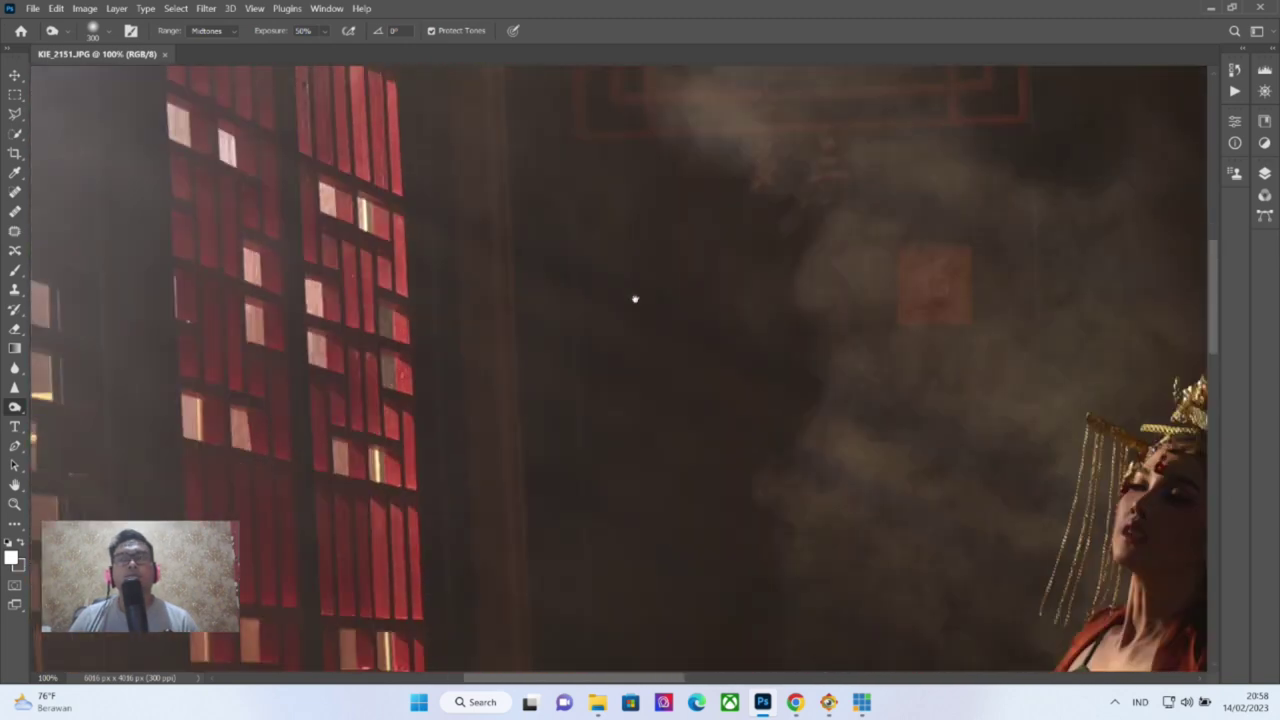
{"action": "scroll", "coordinate": [634, 299], "scroll_direction": "down", "scroll_amount": 1}
{"action": "scroll", "coordinate": [717, 304], "scroll_direction": "down", "scroll_amount": 2}
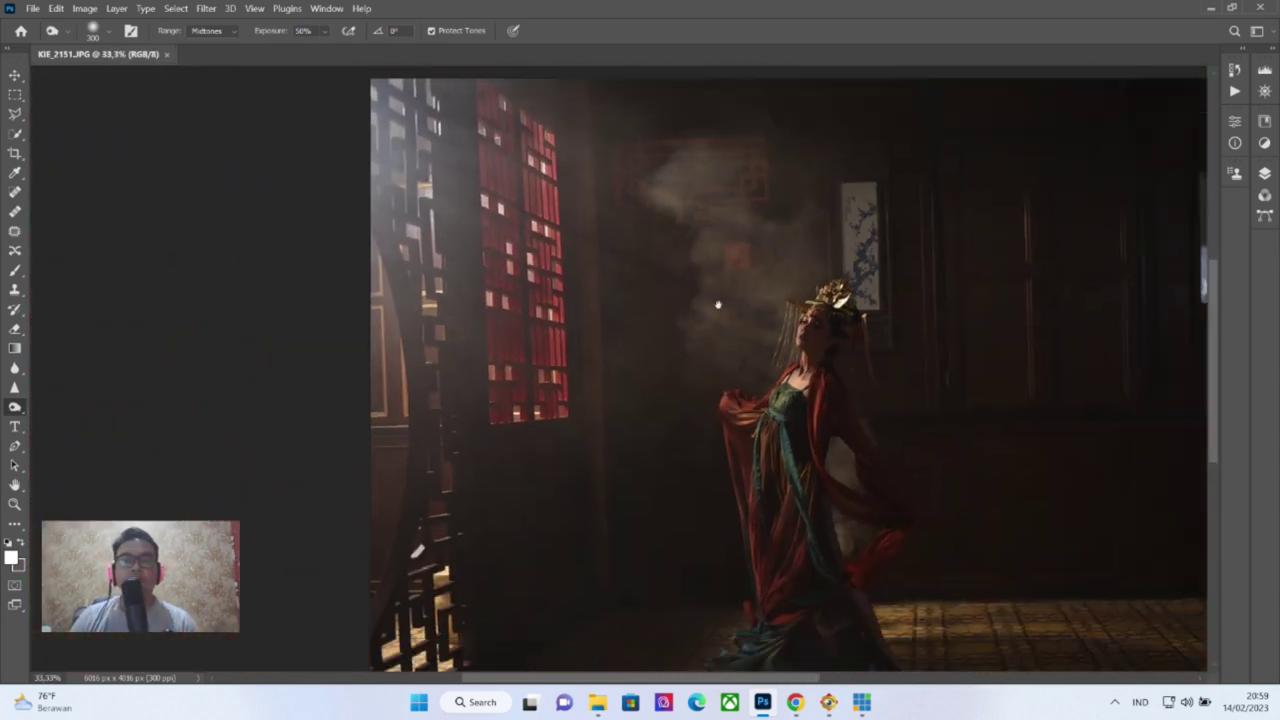
{"action": "scroll", "coordinate": [717, 304], "scroll_direction": "up", "scroll_amount": 1}
{"action": "scroll", "coordinate": [514, 249], "scroll_direction": "right", "scroll_amount": 1}
{"action": "scroll", "coordinate": [856, 452], "scroll_direction": "up", "scroll_amount": 1}
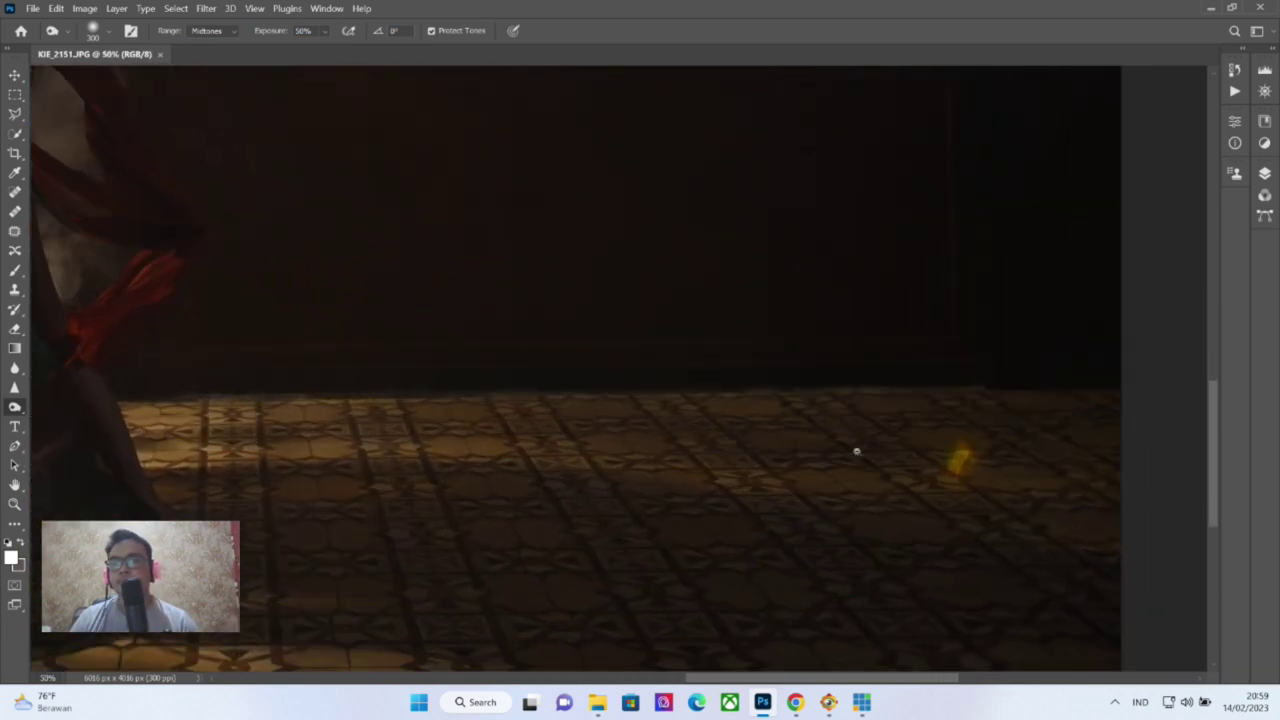
{"action": "scroll", "coordinate": [860, 447], "scroll_direction": "down", "scroll_amount": 1}
{"action": "scroll", "coordinate": [860, 443], "scroll_direction": "down", "scroll_amount": 1}
{"action": "scroll", "coordinate": [714, 349], "scroll_direction": "down", "scroll_amount": 1}
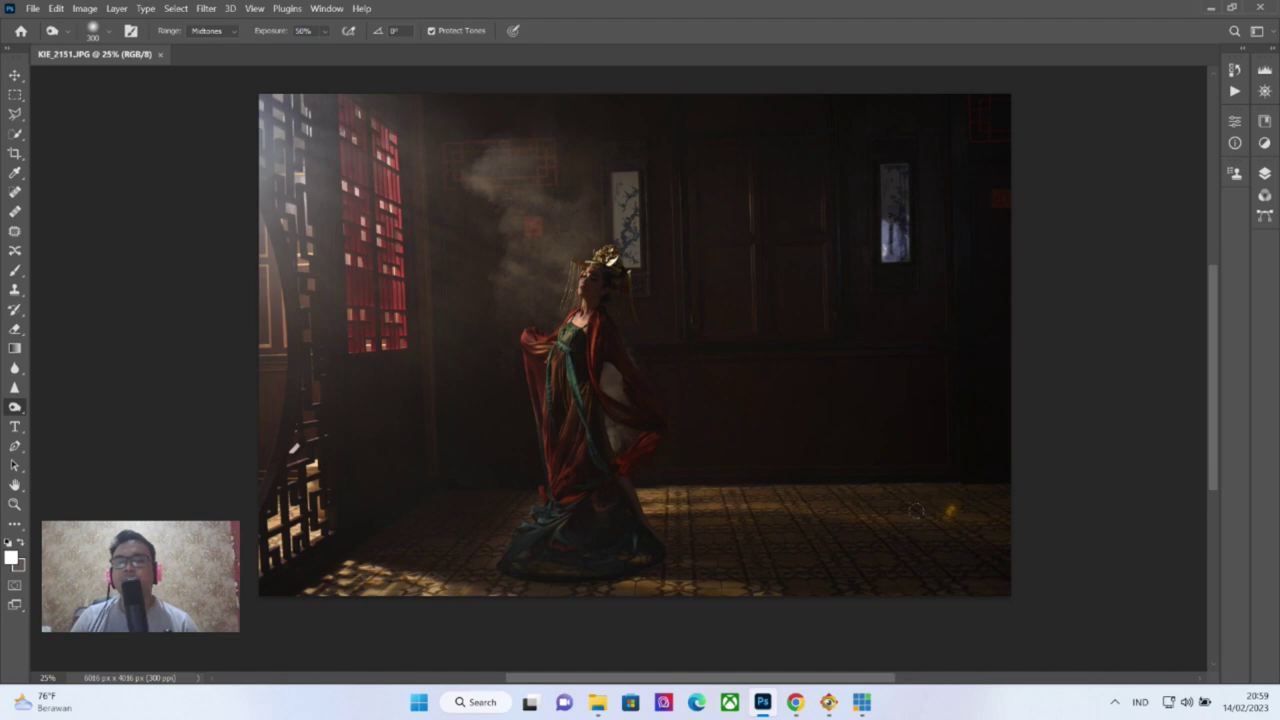
{"action": "scroll", "coordinate": [970, 514], "scroll_direction": "up", "scroll_amount": 1}
{"action": "scroll", "coordinate": [973, 514], "scroll_direction": "up", "scroll_amount": 2}
{"action": "scroll", "coordinate": [973, 515], "scroll_direction": "up", "scroll_amount": 2}
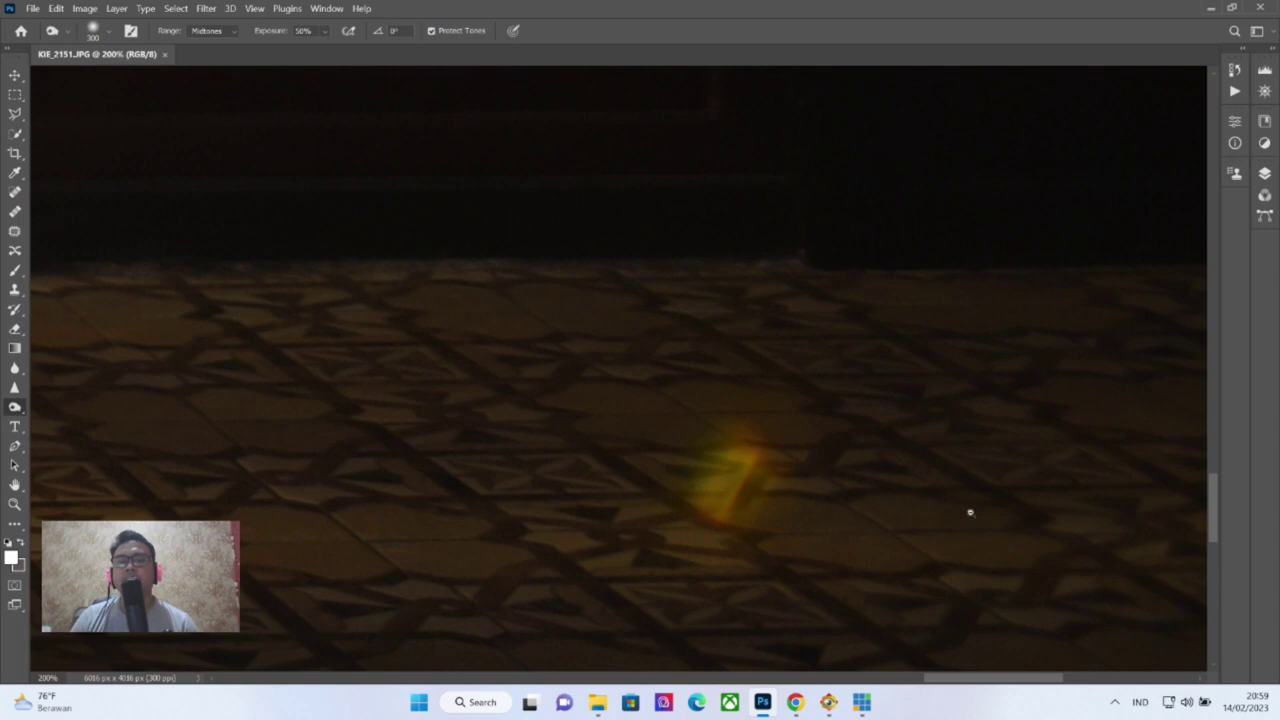
{"action": "scroll", "coordinate": [970, 513], "scroll_direction": "down", "scroll_amount": 2}
{"action": "scroll", "coordinate": [970, 513], "scroll_direction": "down", "scroll_amount": 1}
{"action": "scroll", "coordinate": [970, 513], "scroll_direction": "down", "scroll_amount": 2}
{"action": "scroll", "coordinate": [970, 512], "scroll_direction": "down", "scroll_amount": 1}
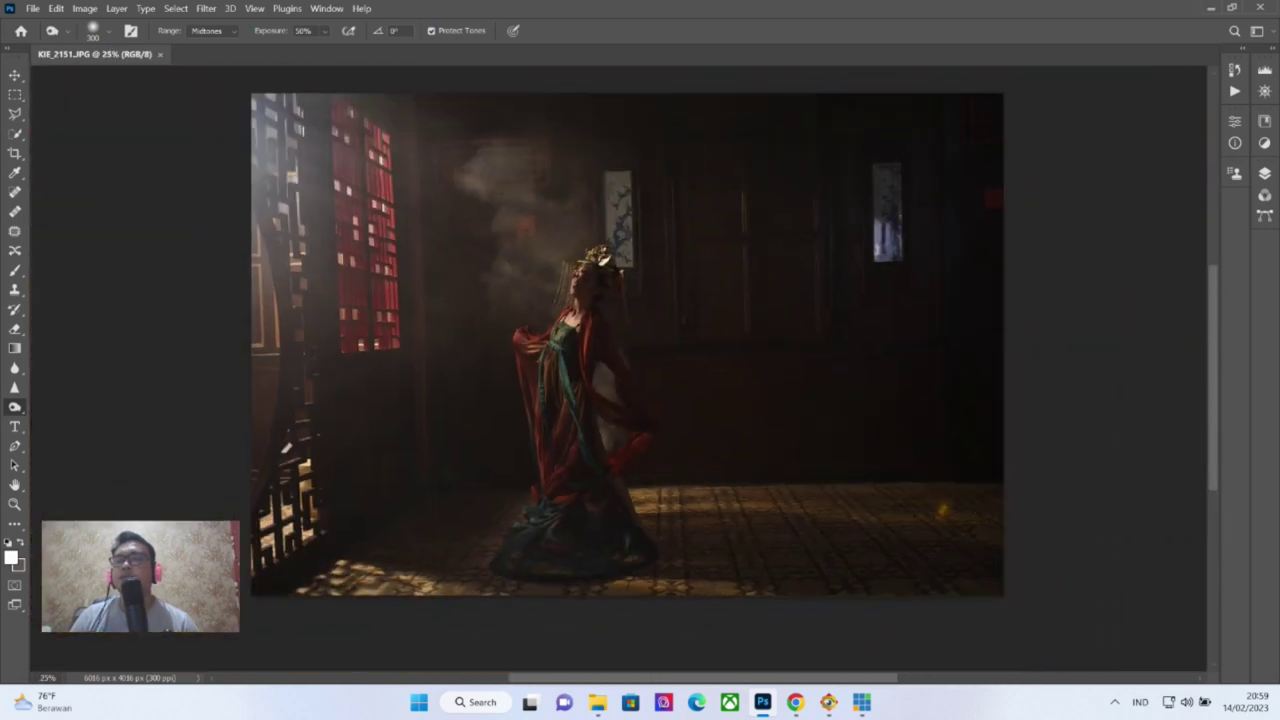
Show the Layers panel and duplicate the Background into Layer 1
{"action": "left_click", "coordinate": [1265, 217]}
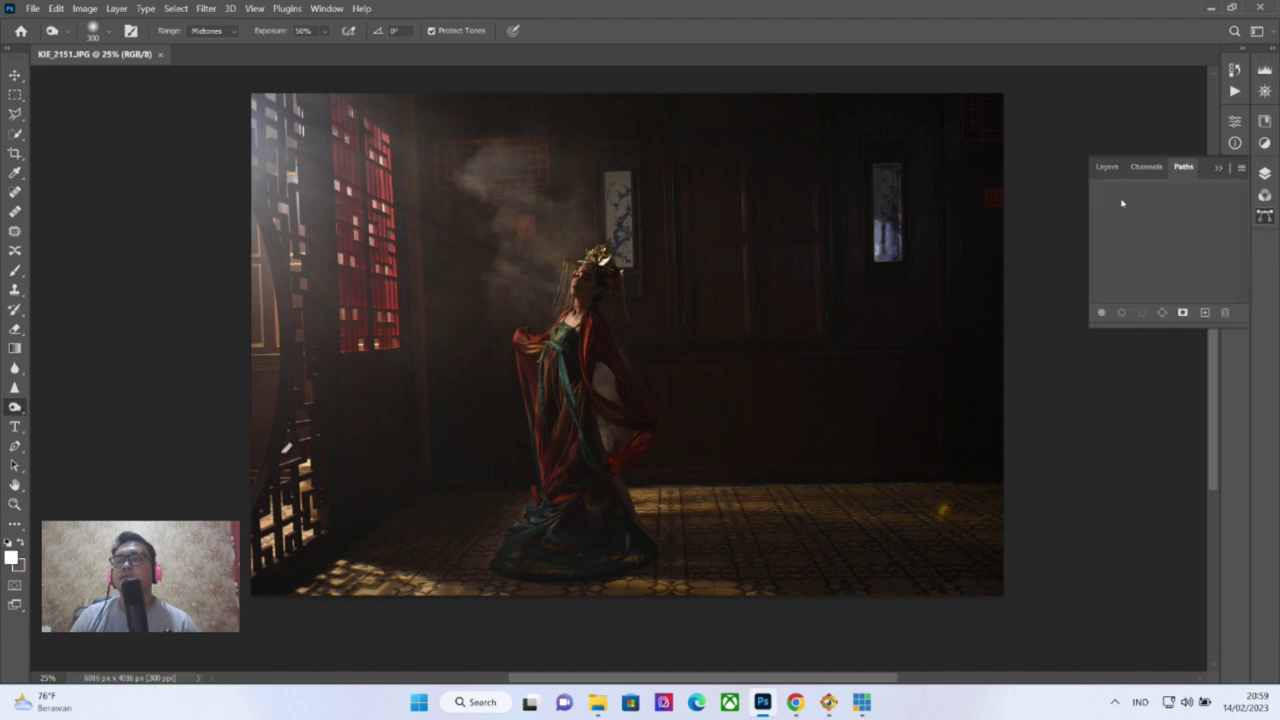
{"action": "left_click", "coordinate": [1106, 167]}
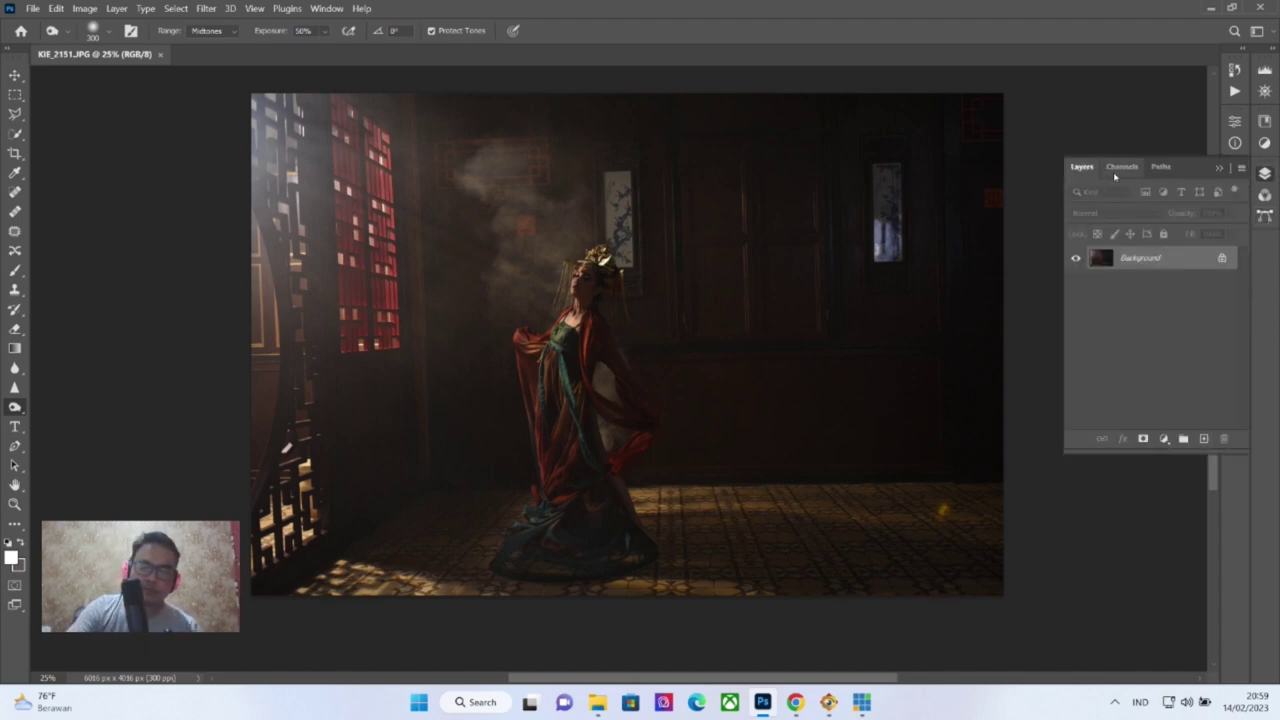
{"action": "key", "text": "ctrl+j"}
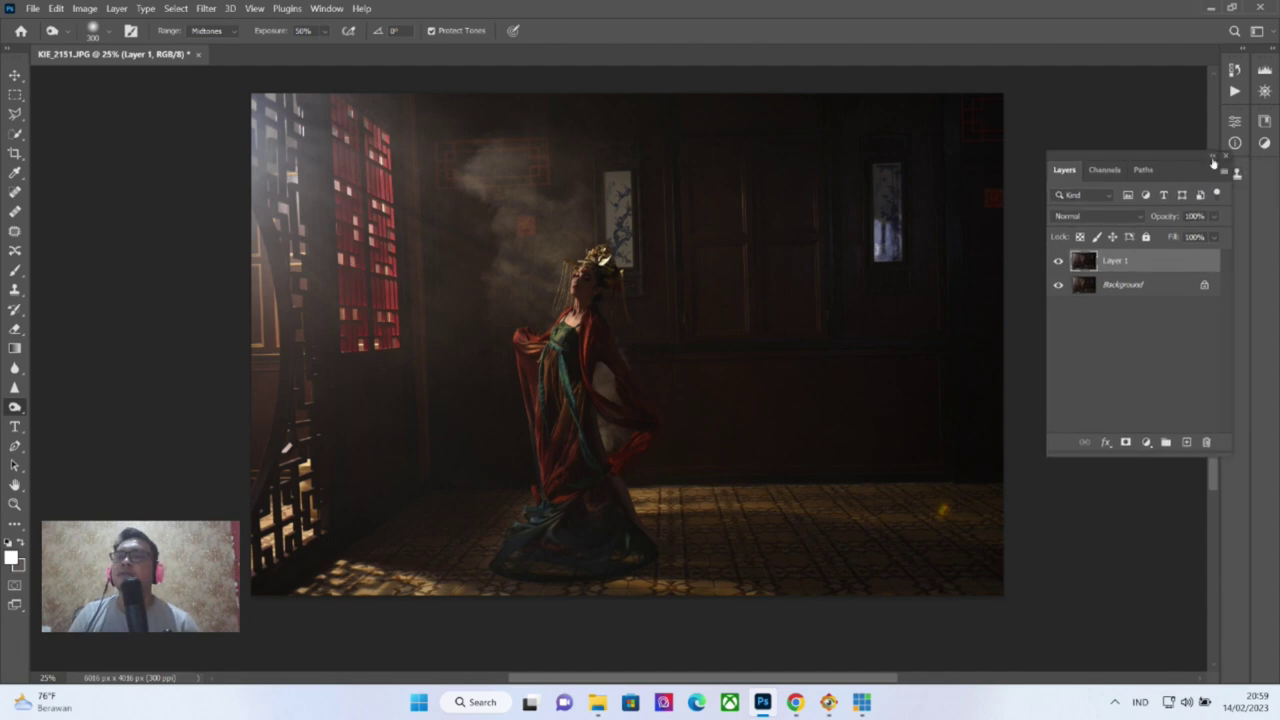
Move the floating Layers panel to a spot beside the canvas, clear of the photo
{"action": "left_click", "coordinate": [1217, 167]}
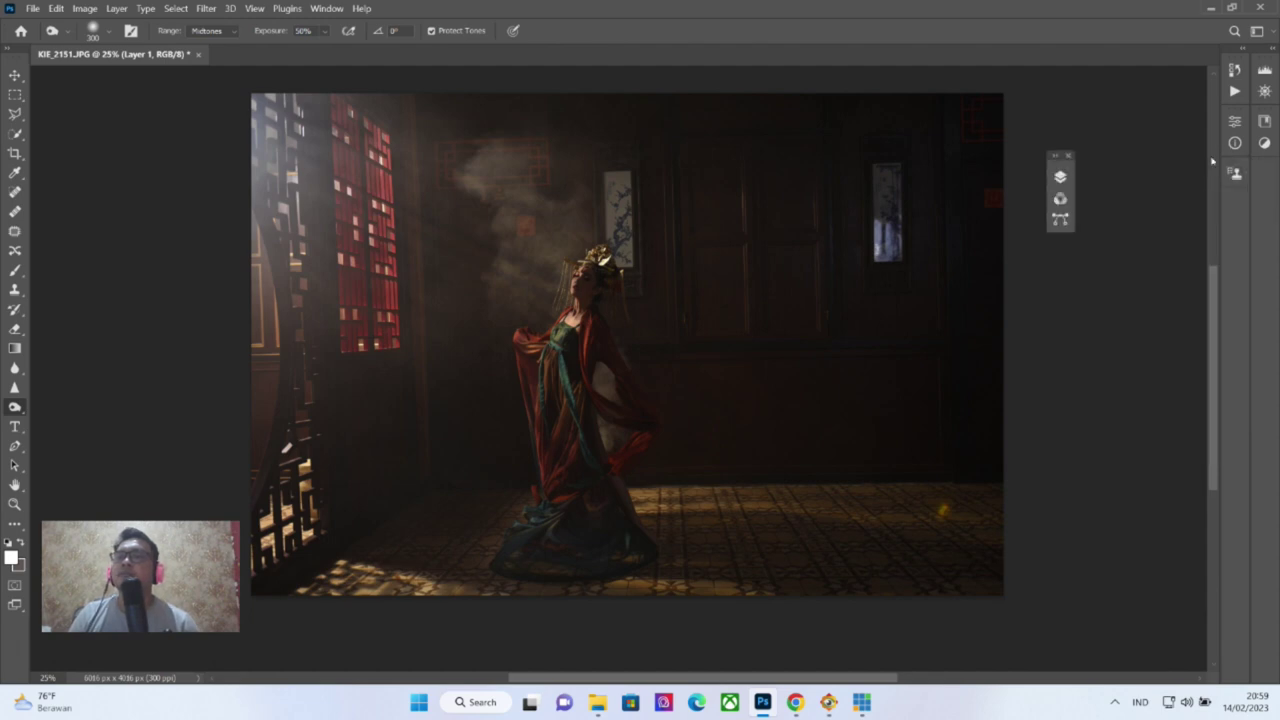
{"action": "left_click", "coordinate": [1057, 156]}
{"action": "left_click_drag", "start_coordinate": [1189, 158], "coordinate": [1166, 200]}
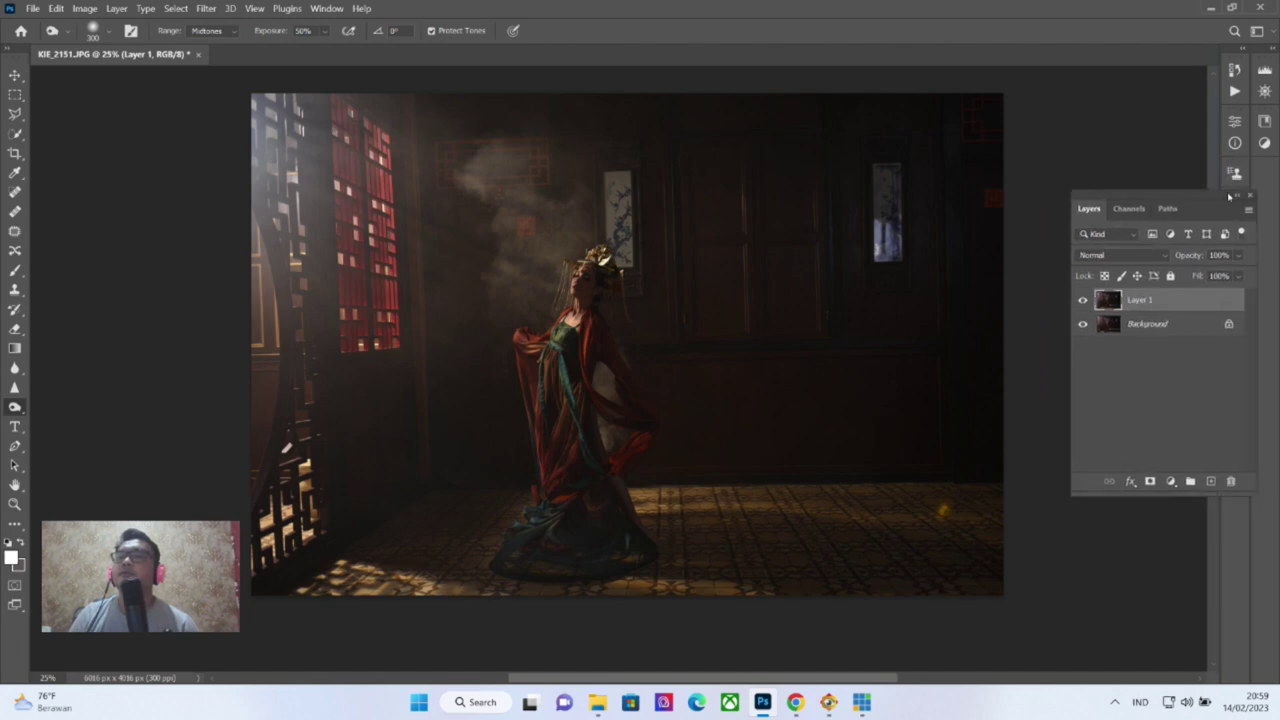
{"action": "mouse_move", "coordinate": [1166, 200]}
{"action": "left_mouse_down"}
{"action": "mouse_move", "coordinate": [1185, 196]}
{"action": "mouse_move", "coordinate": [1183, 210]}
{"action": "left_mouse_up"}
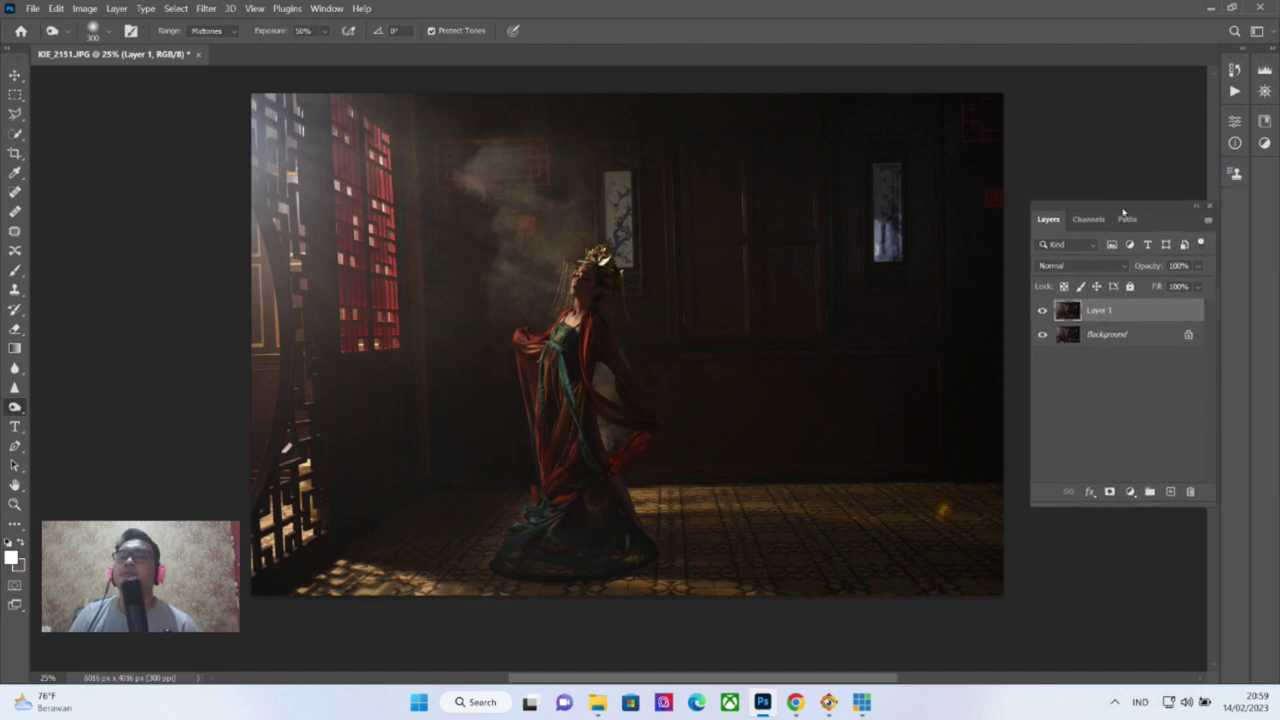
{"action": "scroll", "coordinate": [913, 206], "scroll_direction": "up", "scroll_amount": 2}
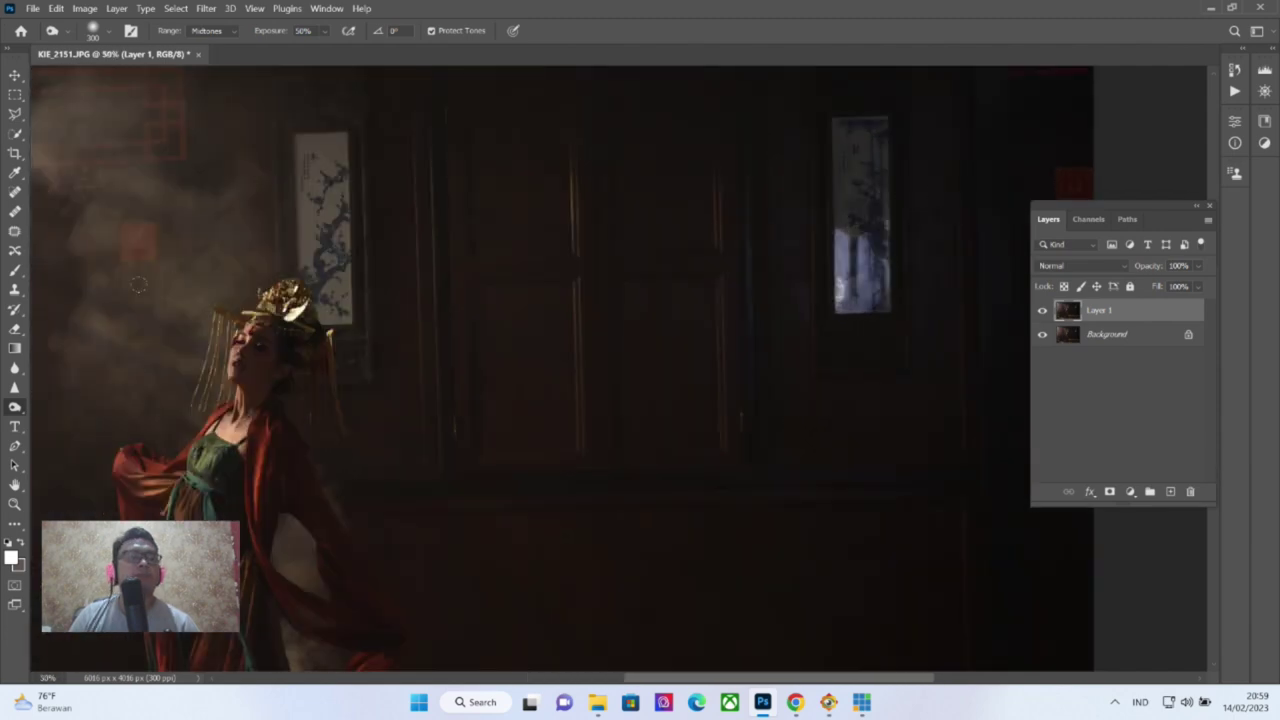
Switch to the Burn tool and darken the left edge of the right hanging painting
{"action": "right_click", "coordinate": [15, 407]}
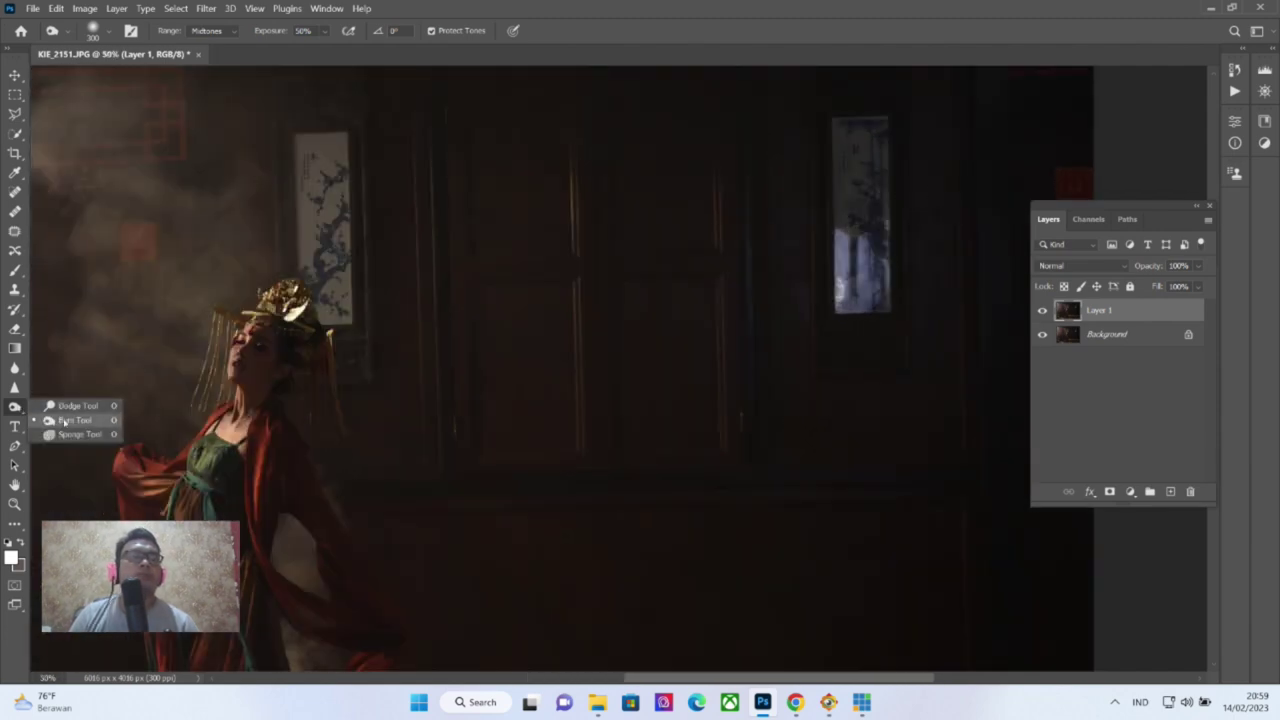
{"action": "left_click", "coordinate": [63, 421]}
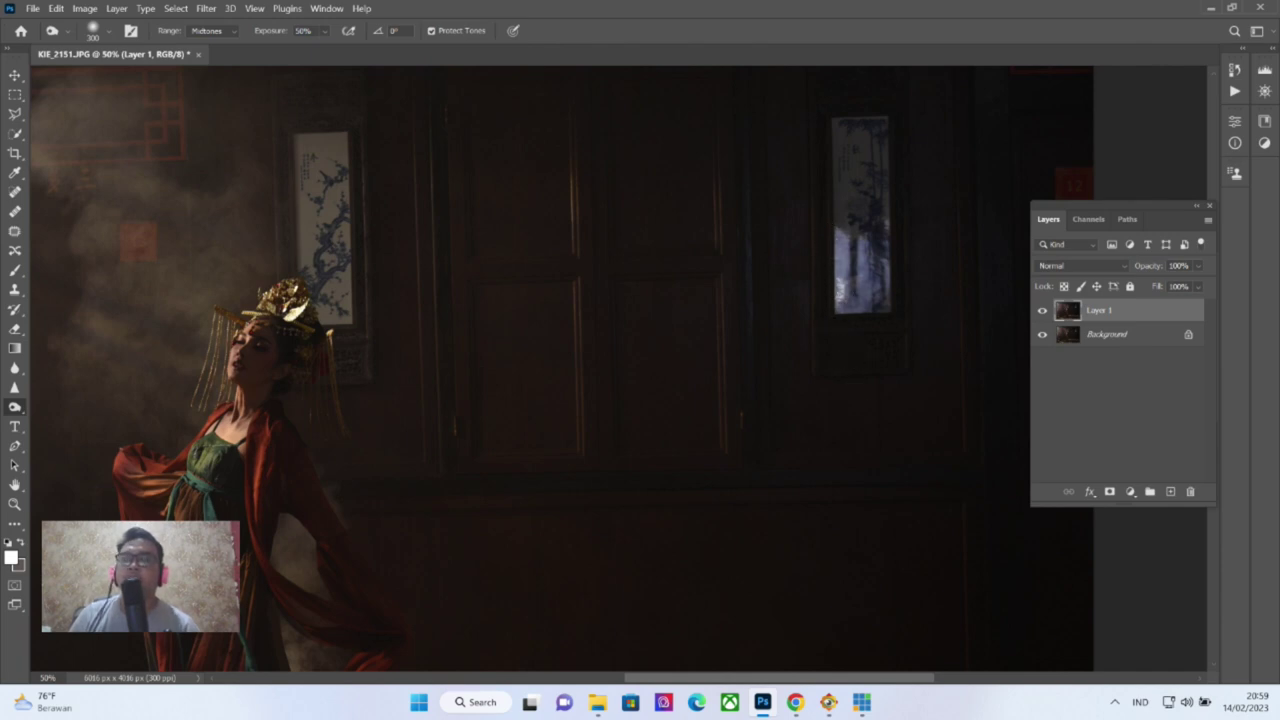
{"action": "mouse_move", "coordinate": [836, 230]}
{"action": "left_mouse_down"}
{"action": "mouse_move", "coordinate": [832, 316]}
{"action": "mouse_move", "coordinate": [829, 265]}
{"action": "mouse_move", "coordinate": [836, 306]}
{"action": "left_mouse_up"}
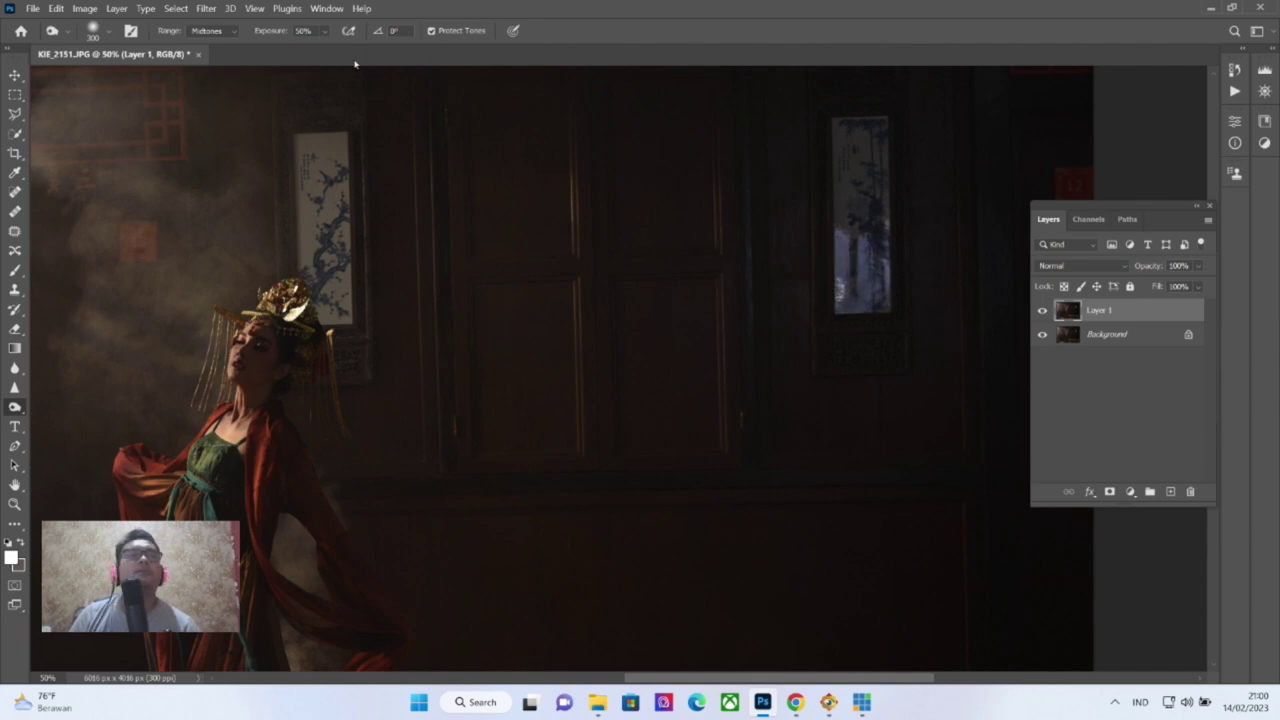
Set the Burn range to Midtones and darken the rest of the painting
{"action": "left_click", "coordinate": [232, 31]}
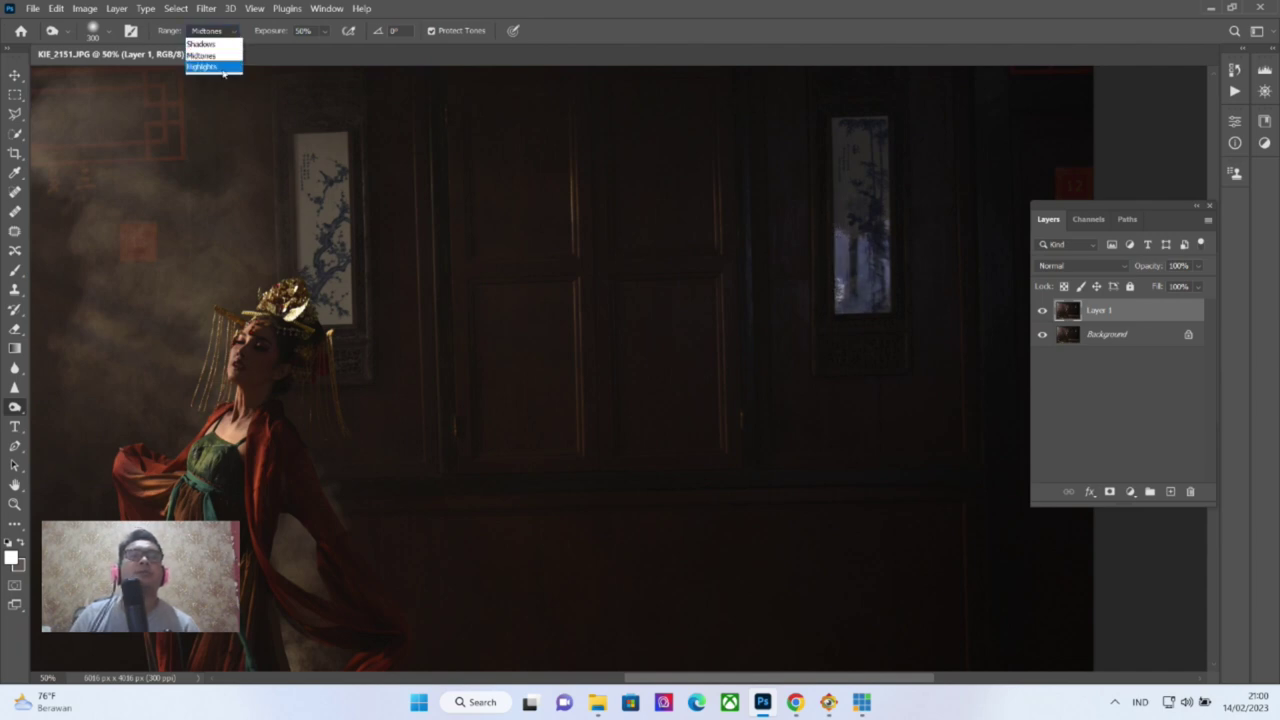
{"action": "left_click", "coordinate": [224, 67]}
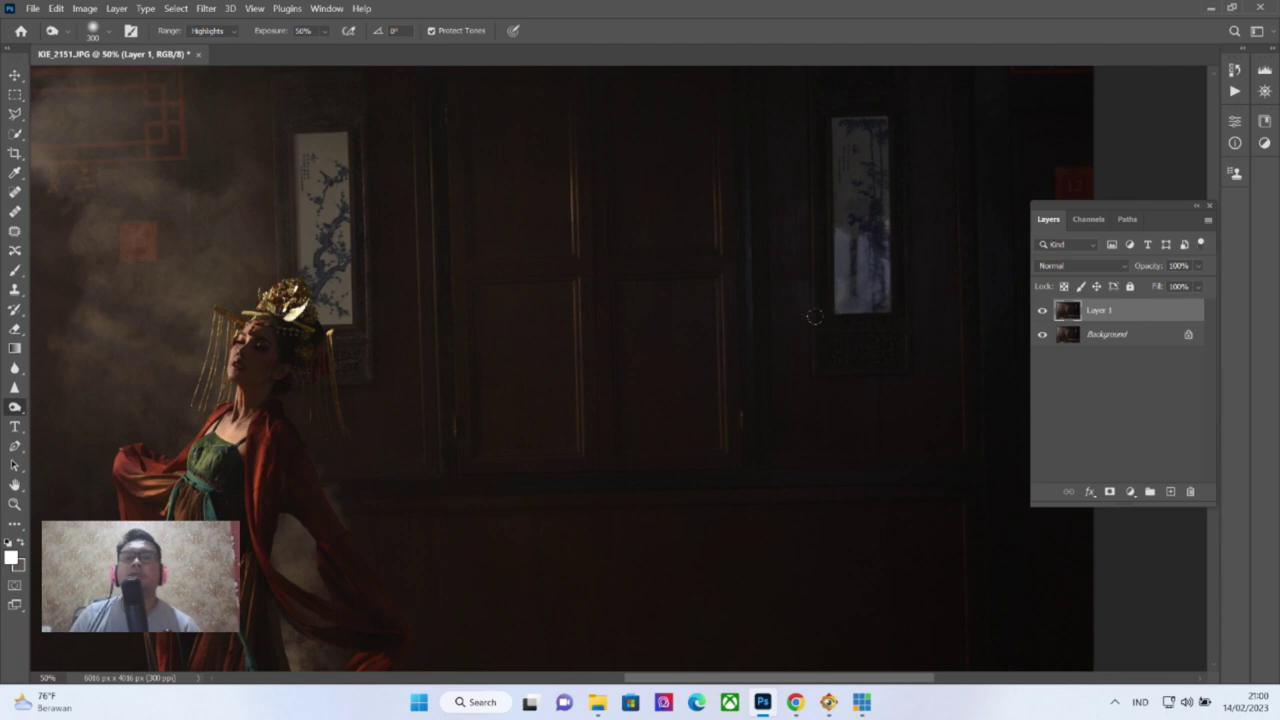
{"action": "left_click", "coordinate": [229, 34]}
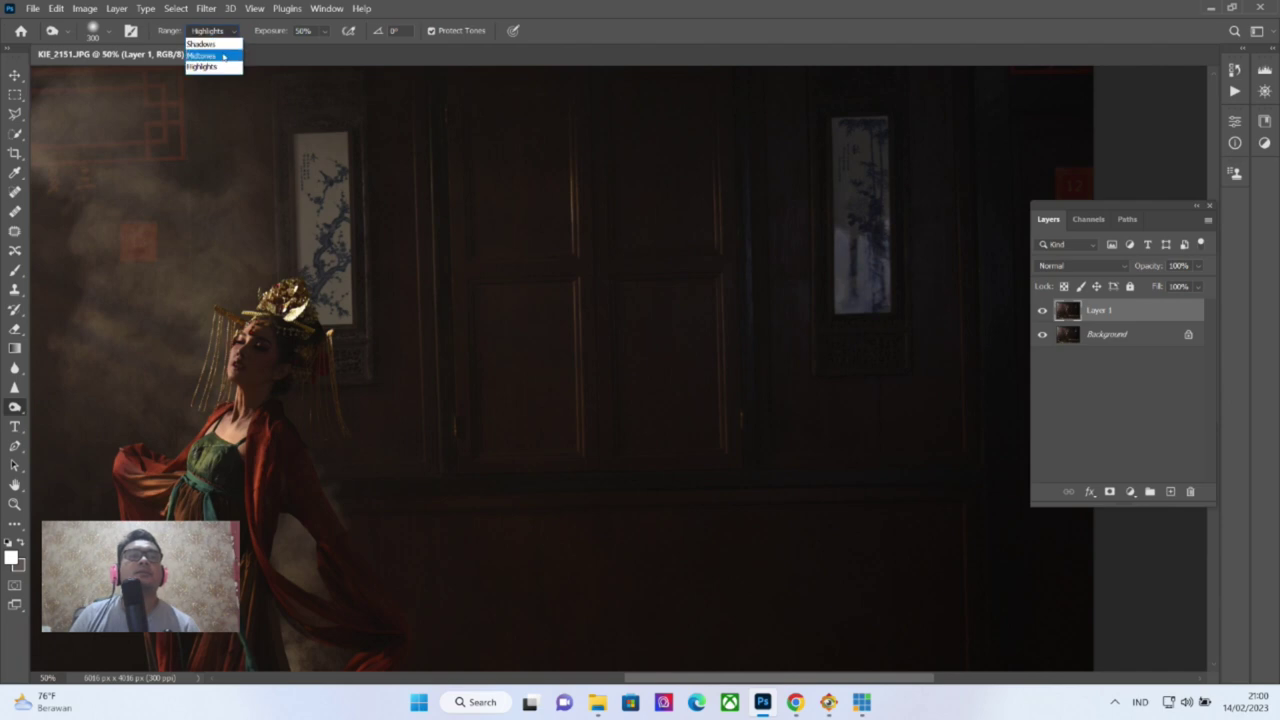
{"action": "left_click", "coordinate": [208, 55]}
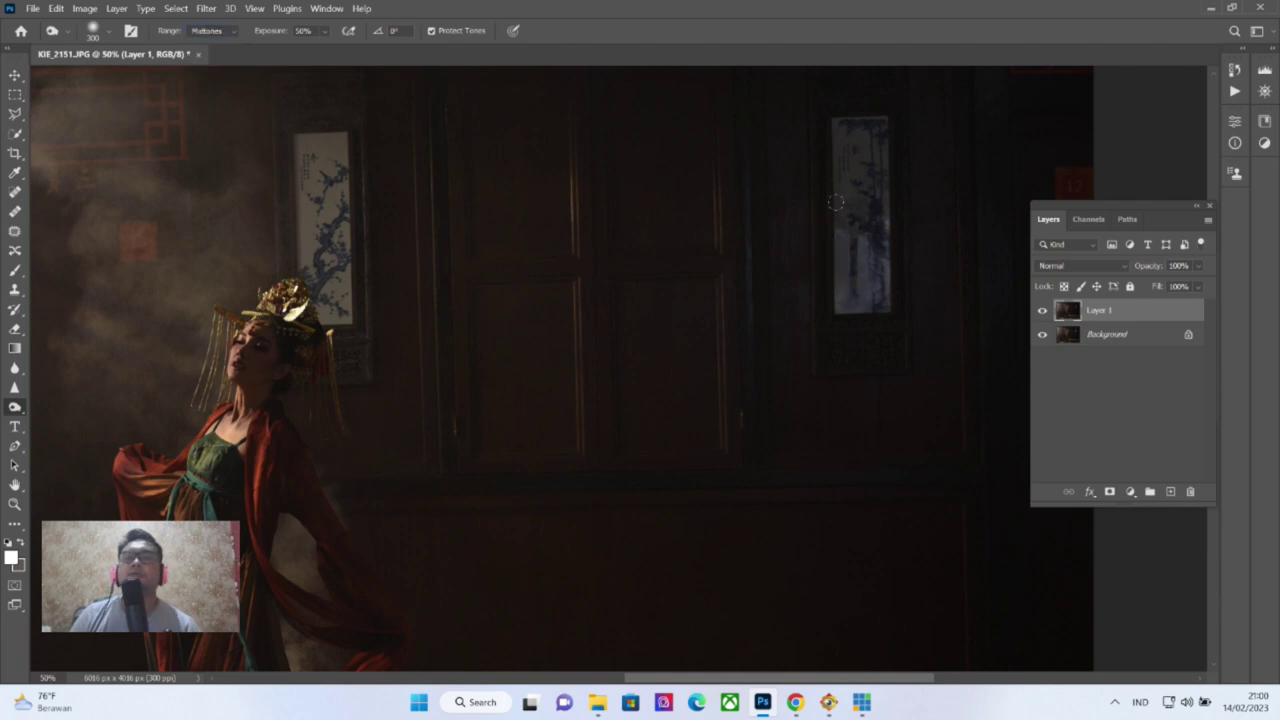
{"action": "left_click_drag", "start_coordinate": [836, 202], "coordinate": [877, 297]}
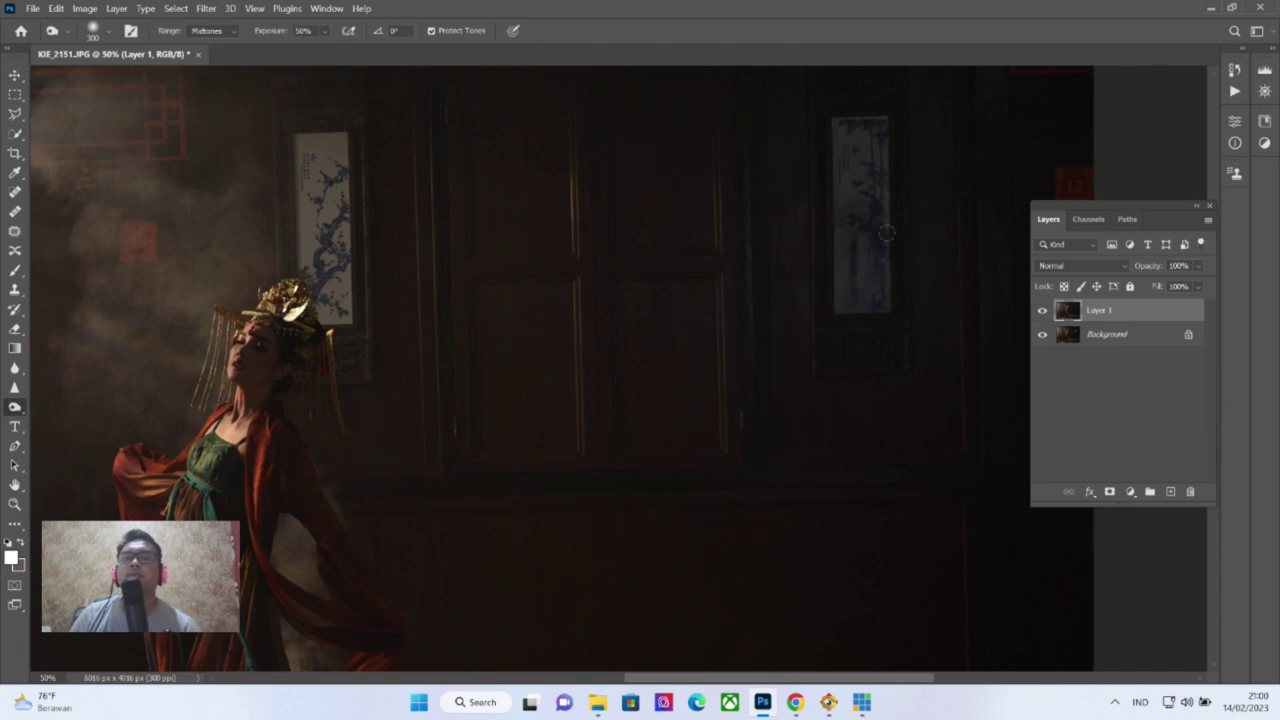
{"action": "scroll", "coordinate": [767, 321], "scroll_direction": "down", "scroll_amount": 2}
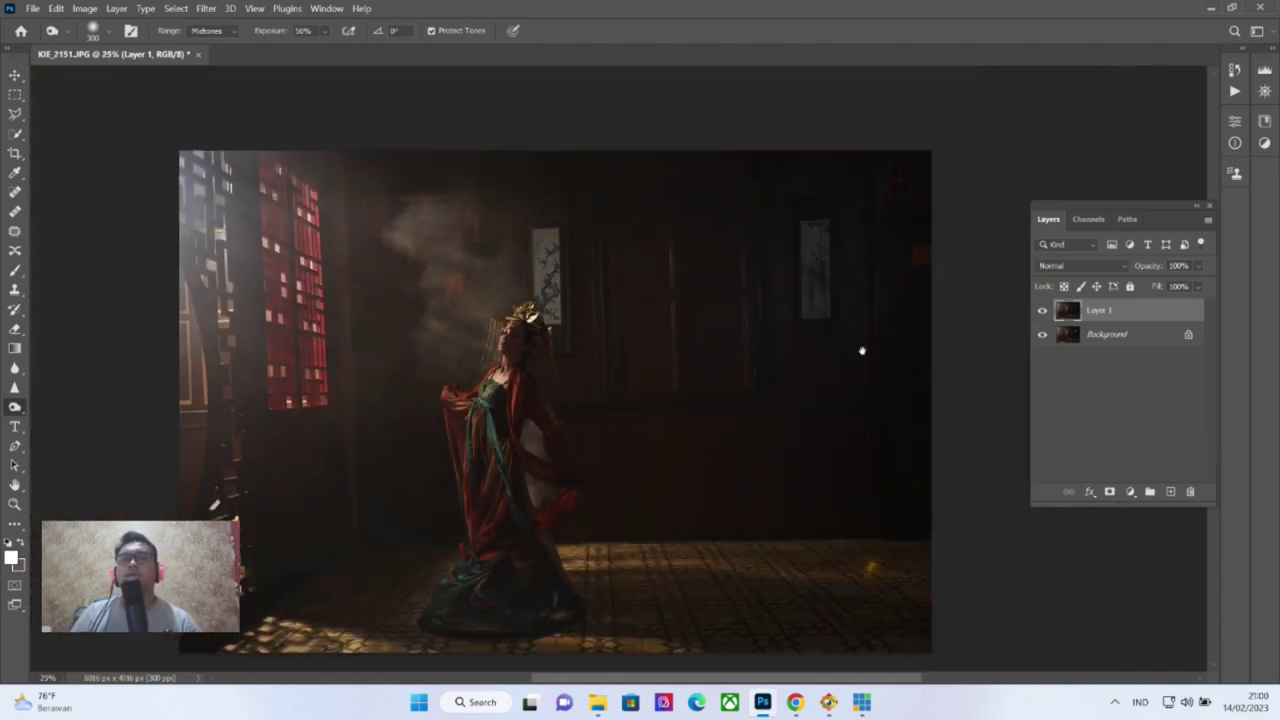
{"action": "left_click_drag", "start_coordinate": [862, 350], "coordinate": [871, 327]}
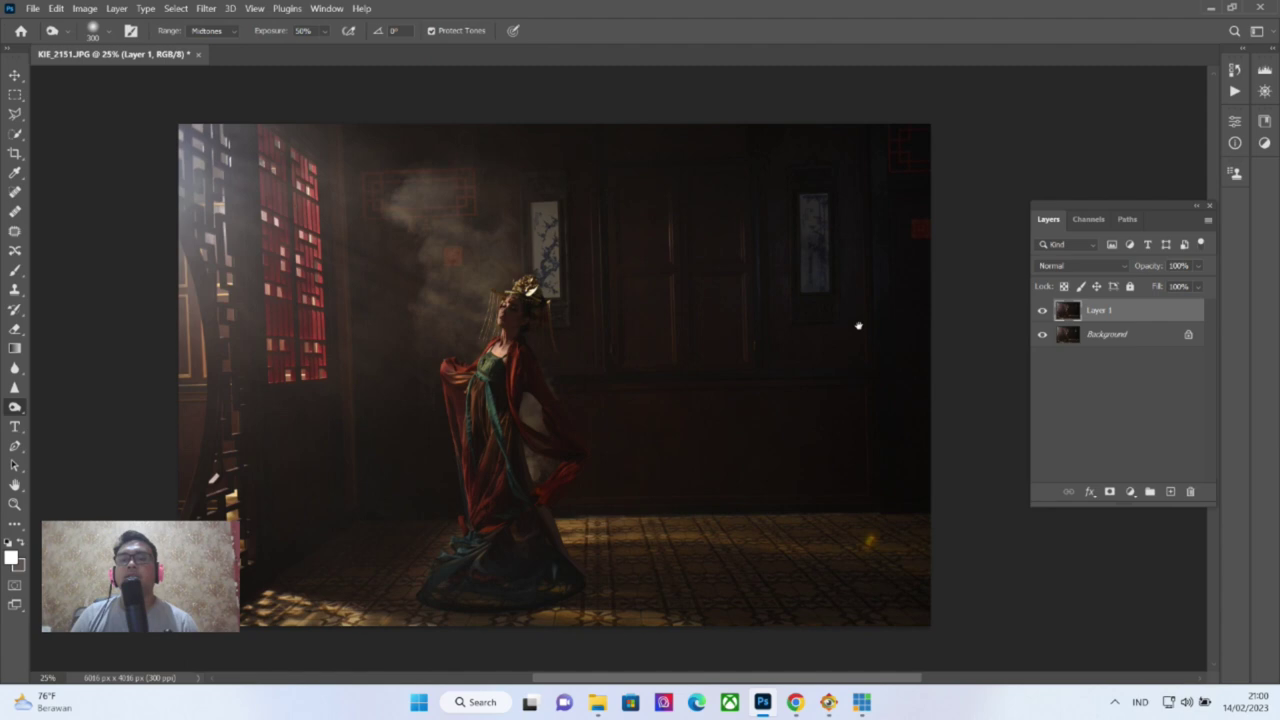
Zoom in, shrink the Burn brush, and darken the orange glow on the right-hand floor
{"action": "scroll", "coordinate": [877, 463], "scroll_direction": "up", "scroll_amount": 1}
{"action": "scroll", "coordinate": [883, 529], "scroll_direction": "up", "scroll_amount": 1}
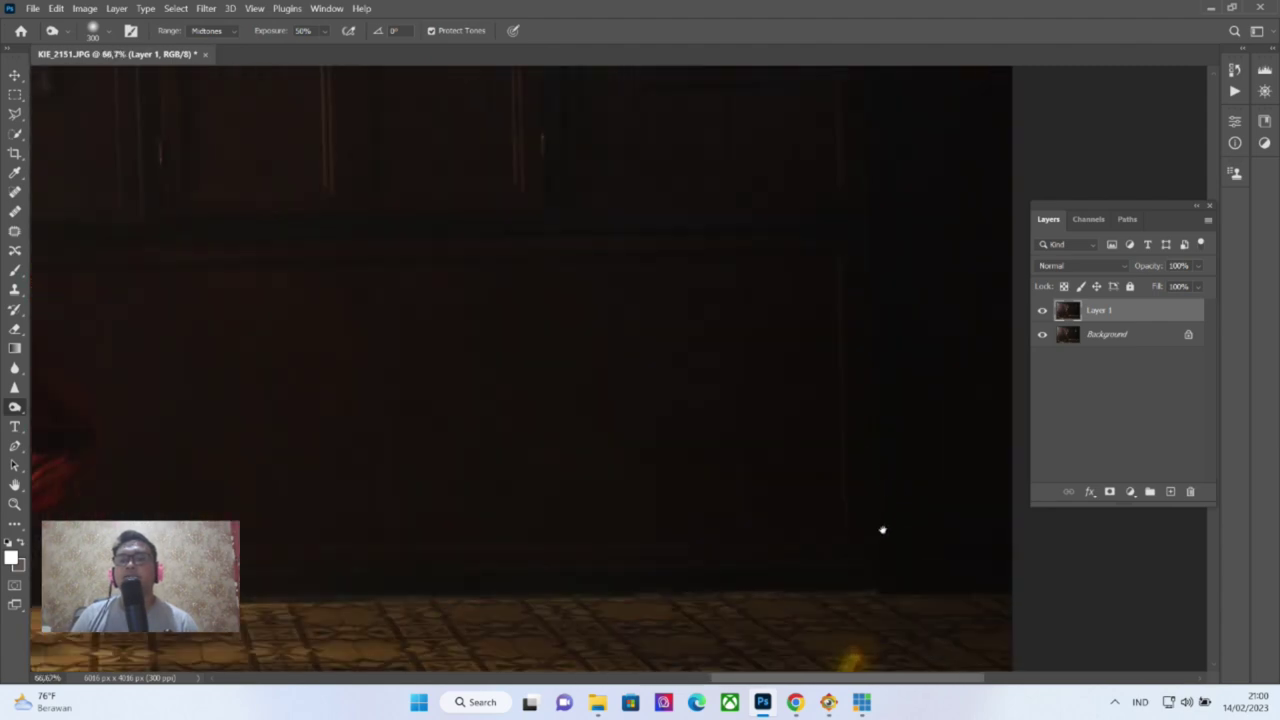
{"action": "scroll", "coordinate": [810, 278], "scroll_direction": "up", "scroll_amount": 1}
{"action": "scroll", "coordinate": [886, 423], "scroll_direction": "up", "scroll_amount": 1}
{"action": "scroll", "coordinate": [886, 423], "scroll_direction": "up", "scroll_amount": 2}
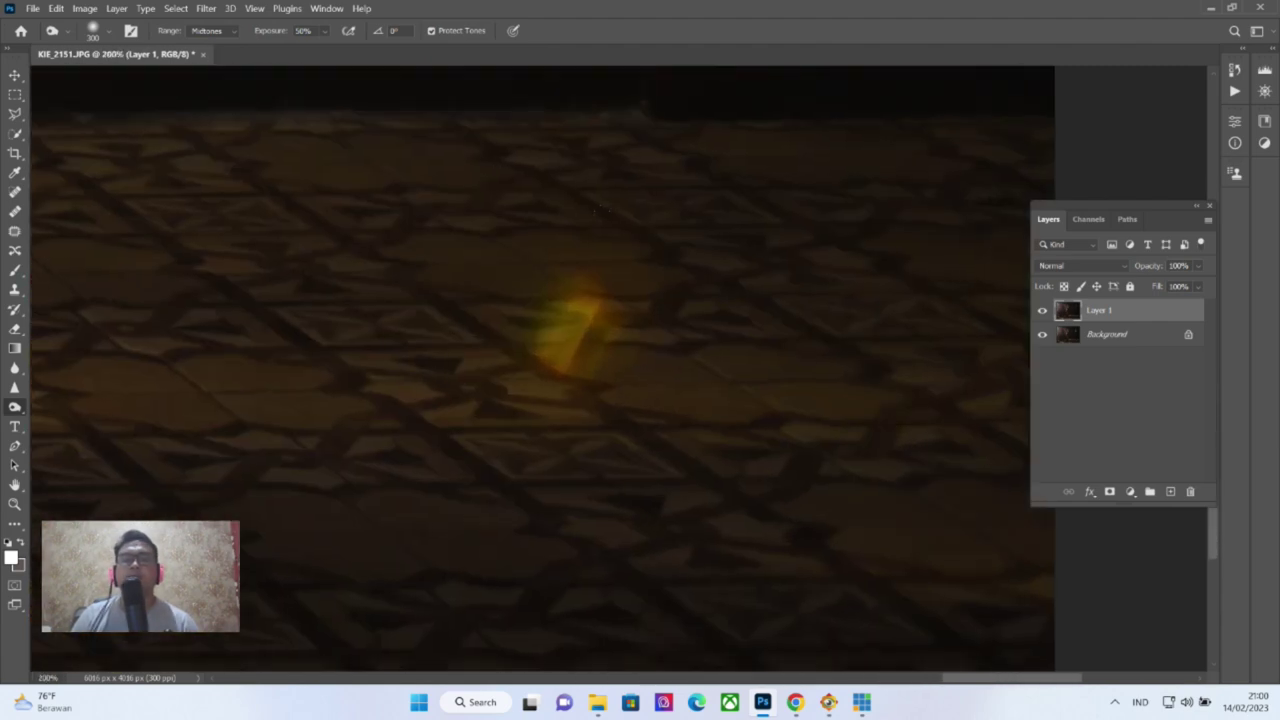
{"action": "key", "text": "bracketleft"}
{"action": "key", "text": "bracketleft"}
{"action": "key", "text": "bracketleft"}
{"action": "left_click_drag", "start_coordinate": [610, 296], "coordinate": [589, 340]}
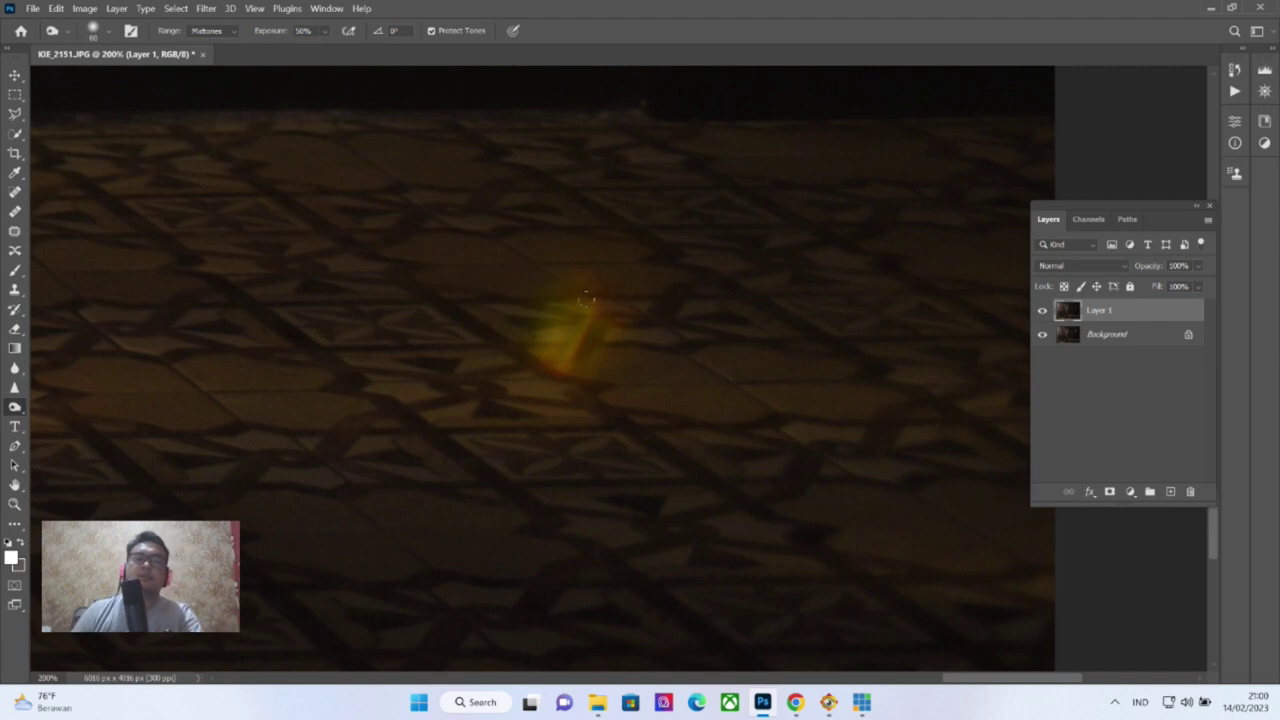
{"action": "left_click_drag", "start_coordinate": [582, 310], "coordinate": [585, 340]}
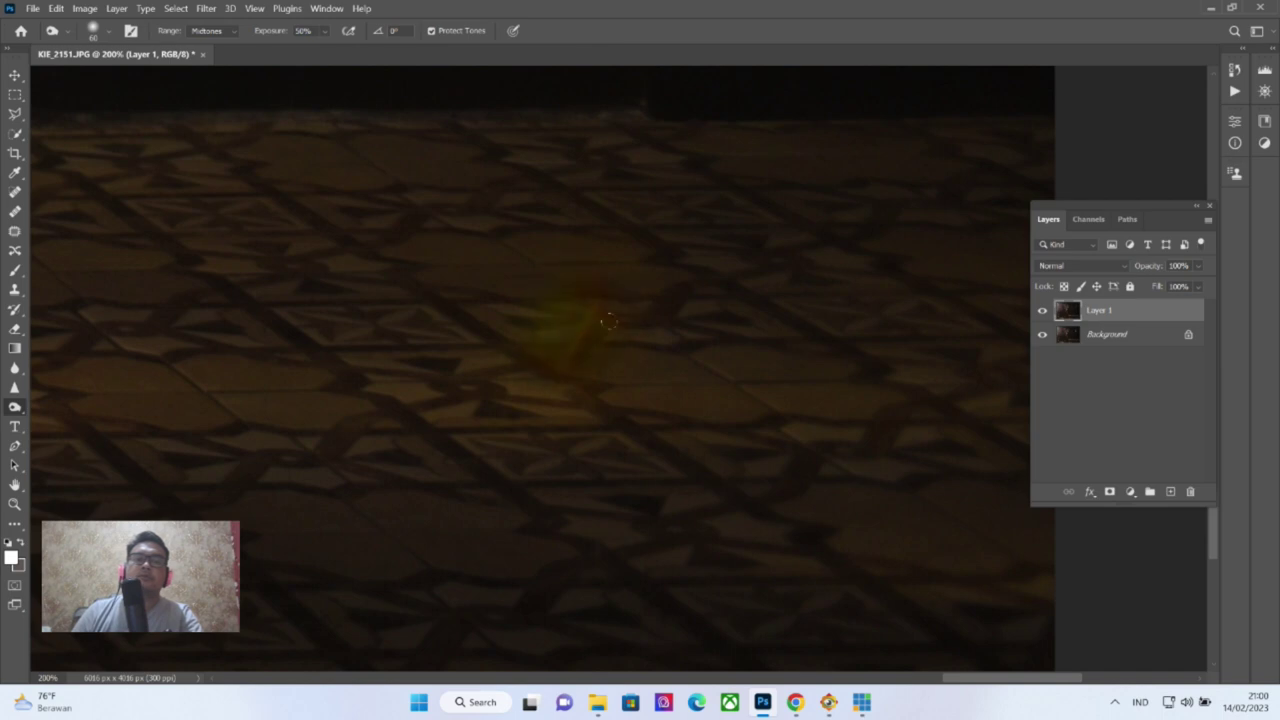
{"action": "scroll", "coordinate": [753, 267], "scroll_direction": "down", "scroll_amount": 1}
{"action": "scroll", "coordinate": [753, 267], "scroll_direction": "down", "scroll_amount": 1}
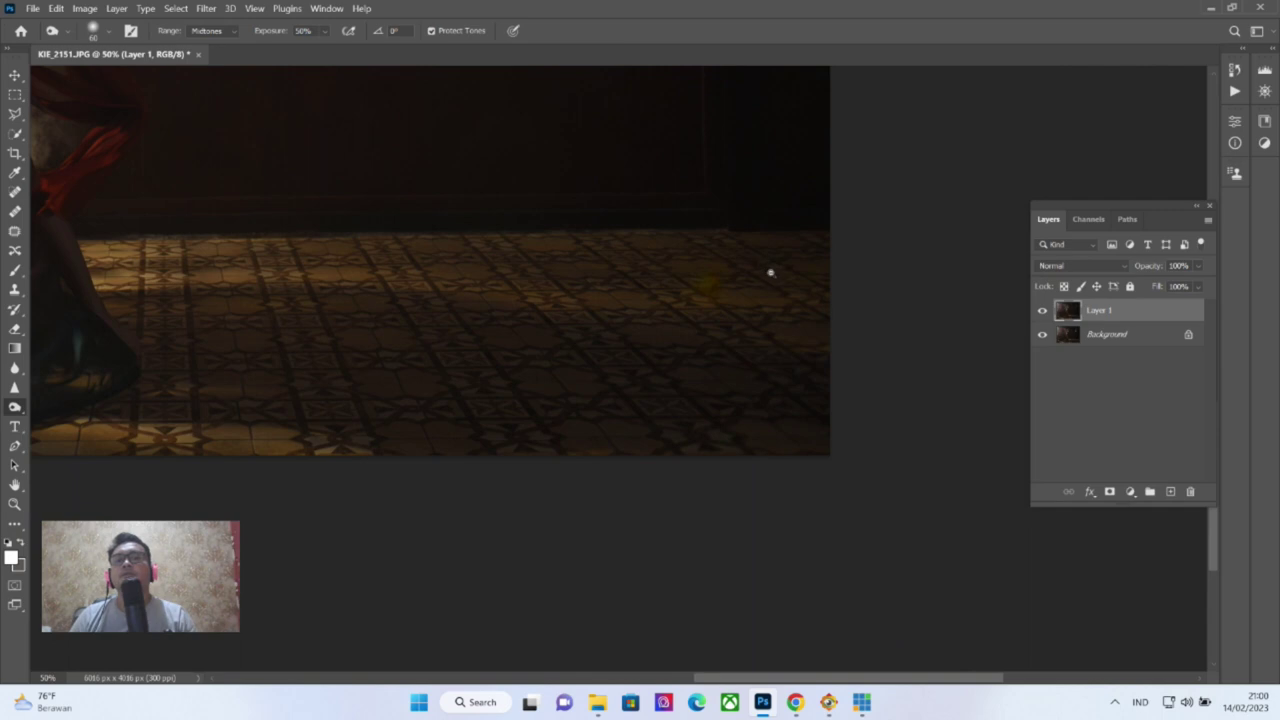
{"action": "scroll", "coordinate": [768, 271], "scroll_direction": "down", "scroll_amount": 1}
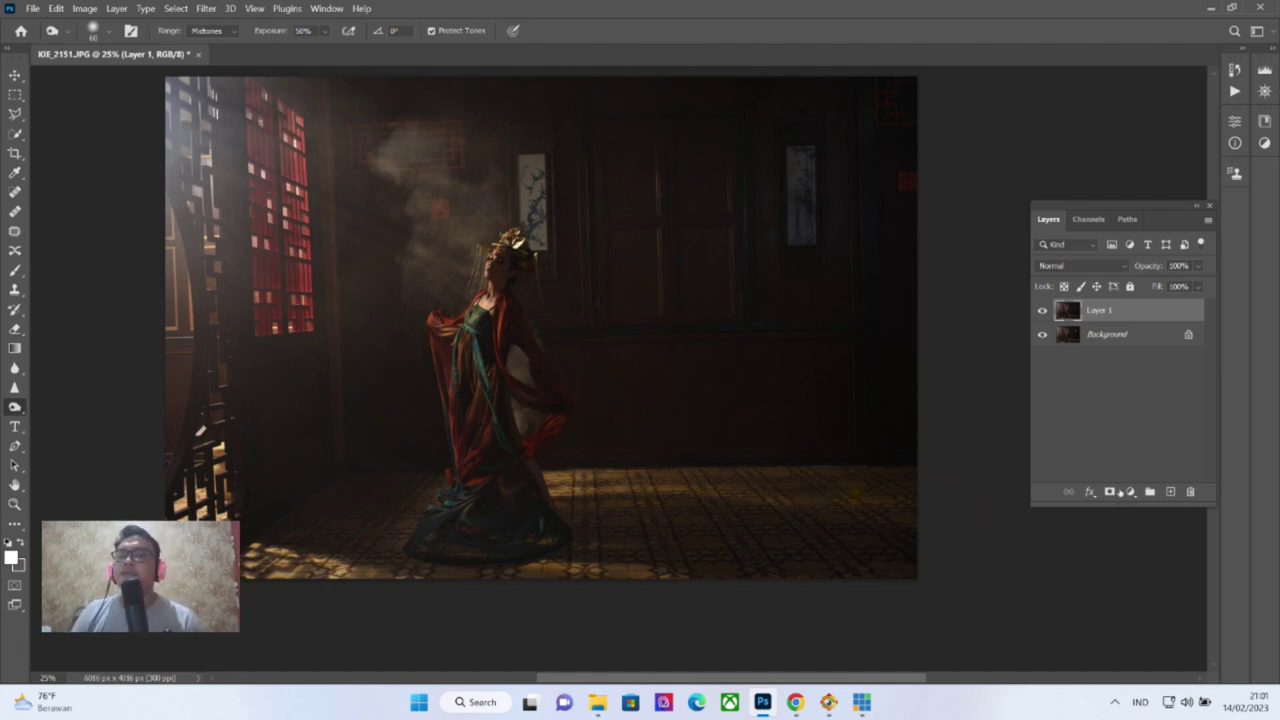
{"action": "left_click", "coordinate": [1131, 491]}
Add a Curves 1 layer with the RGB curve lifted, toggling it to compare before and after
{"action": "left_click", "coordinate": [1150, 299]}
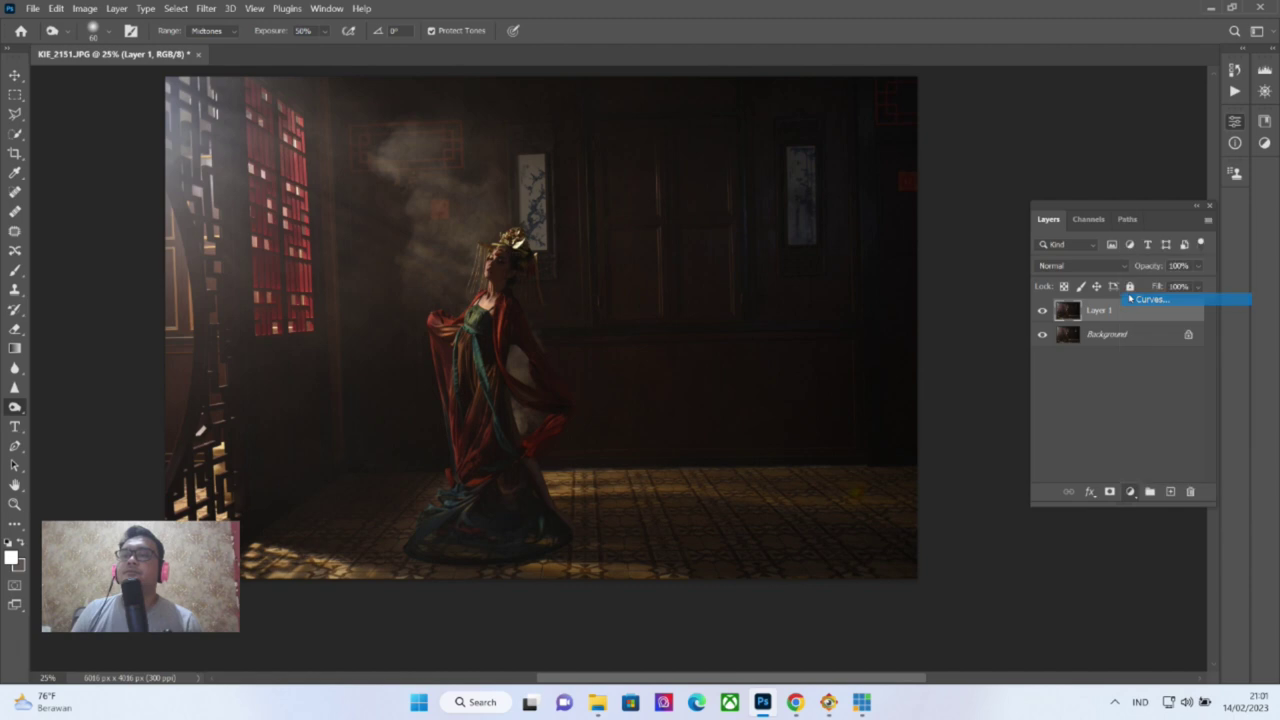
{"action": "left_click_drag", "start_coordinate": [1140, 254], "coordinate": [1130, 243]}
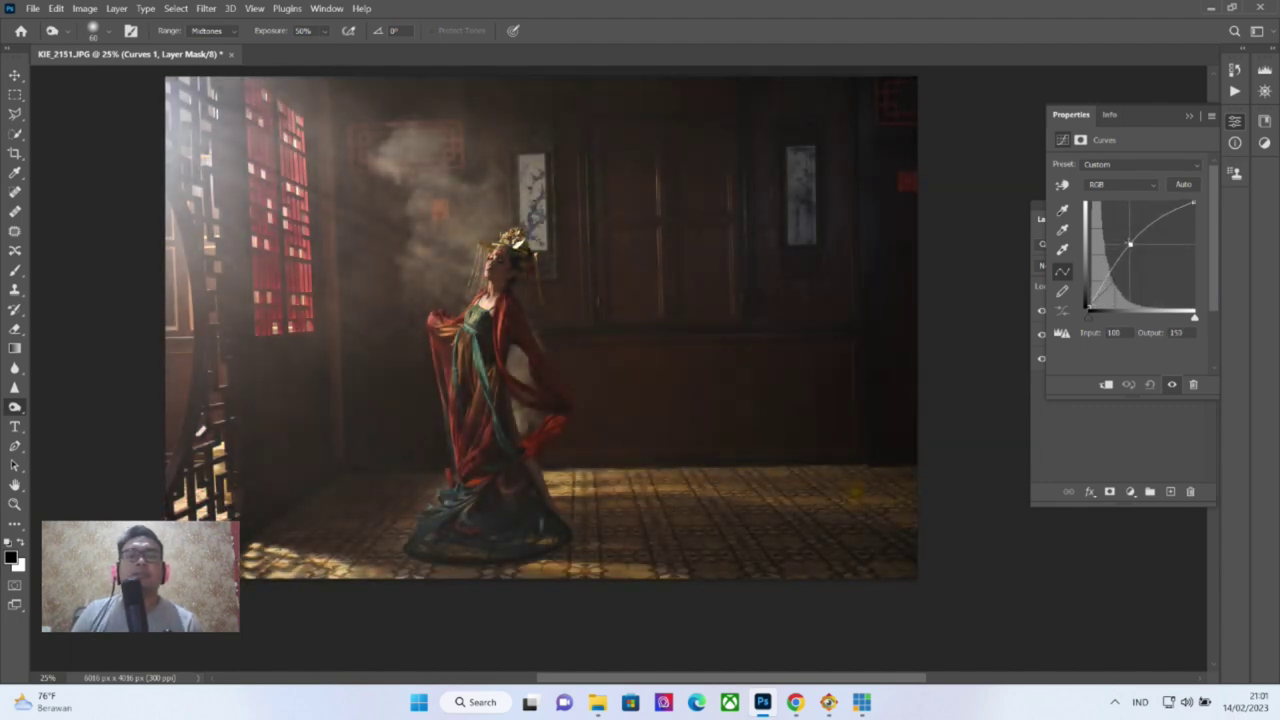
{"action": "left_click", "coordinate": [1189, 116]}
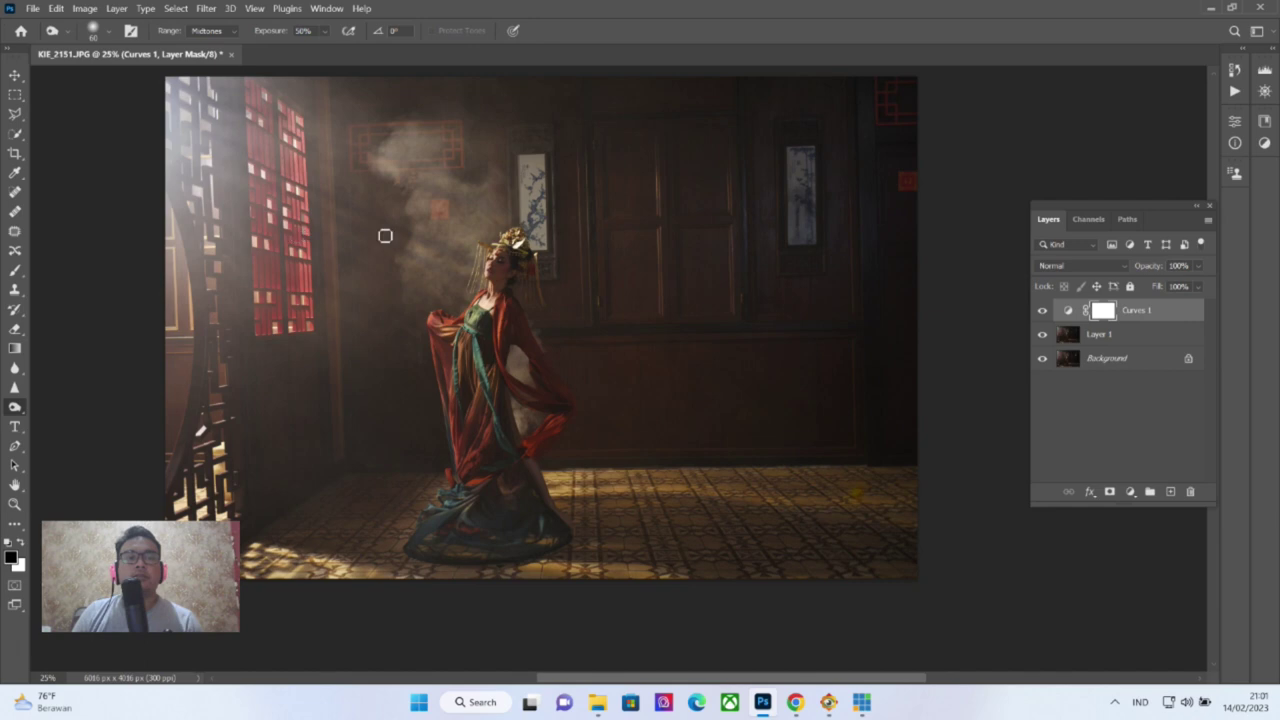
{"action": "left_click", "coordinate": [1042, 311]}
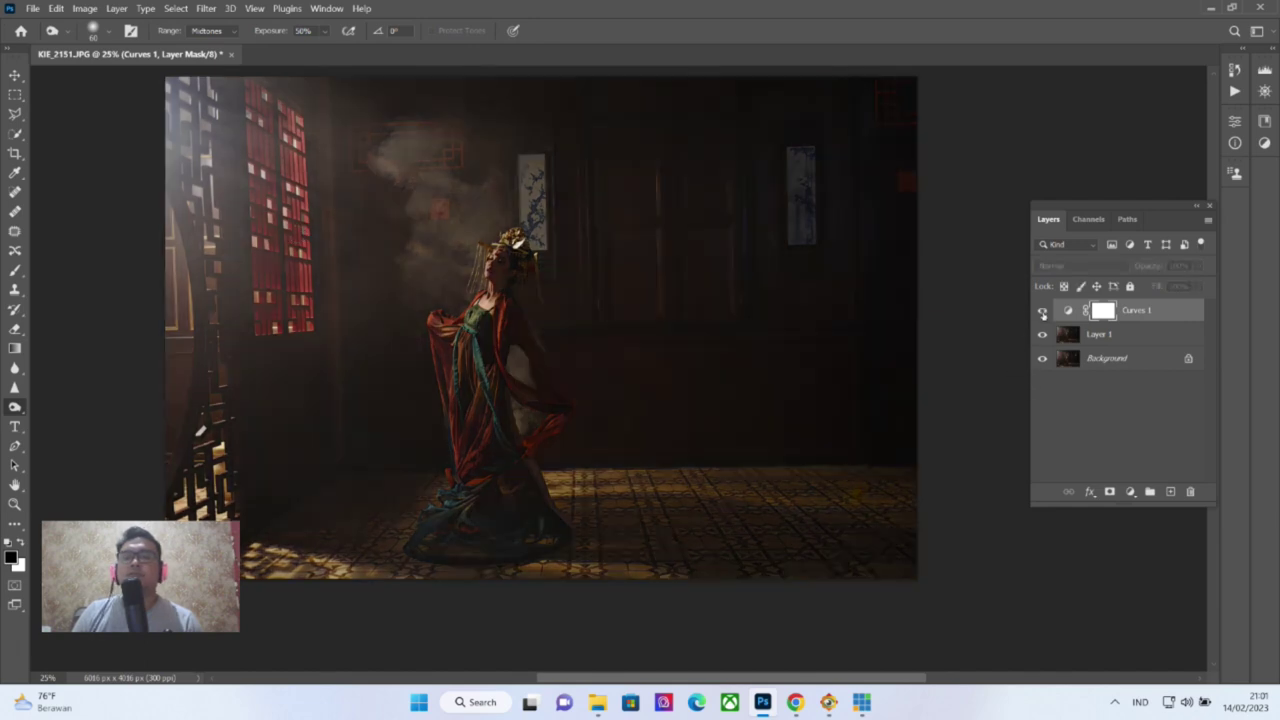
{"action": "left_click", "coordinate": [1042, 311]}
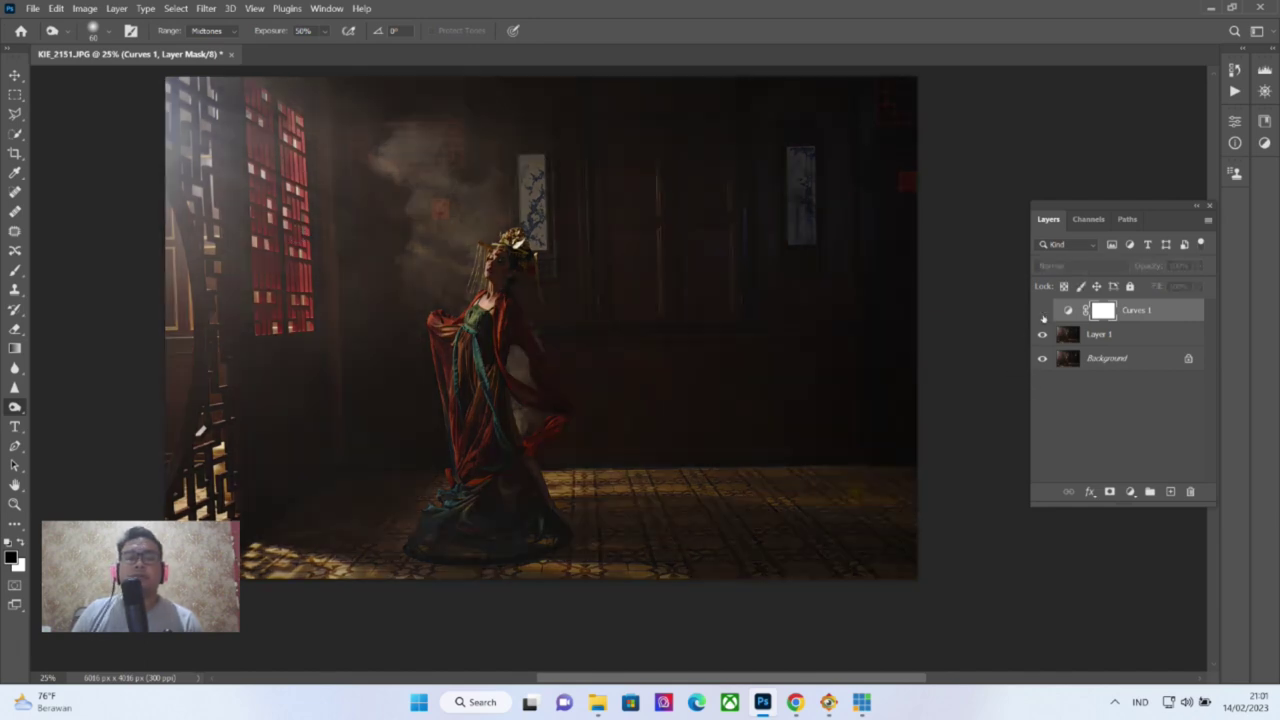
{"action": "left_click", "coordinate": [1042, 311]}
{"action": "left_click", "coordinate": [1042, 313]}
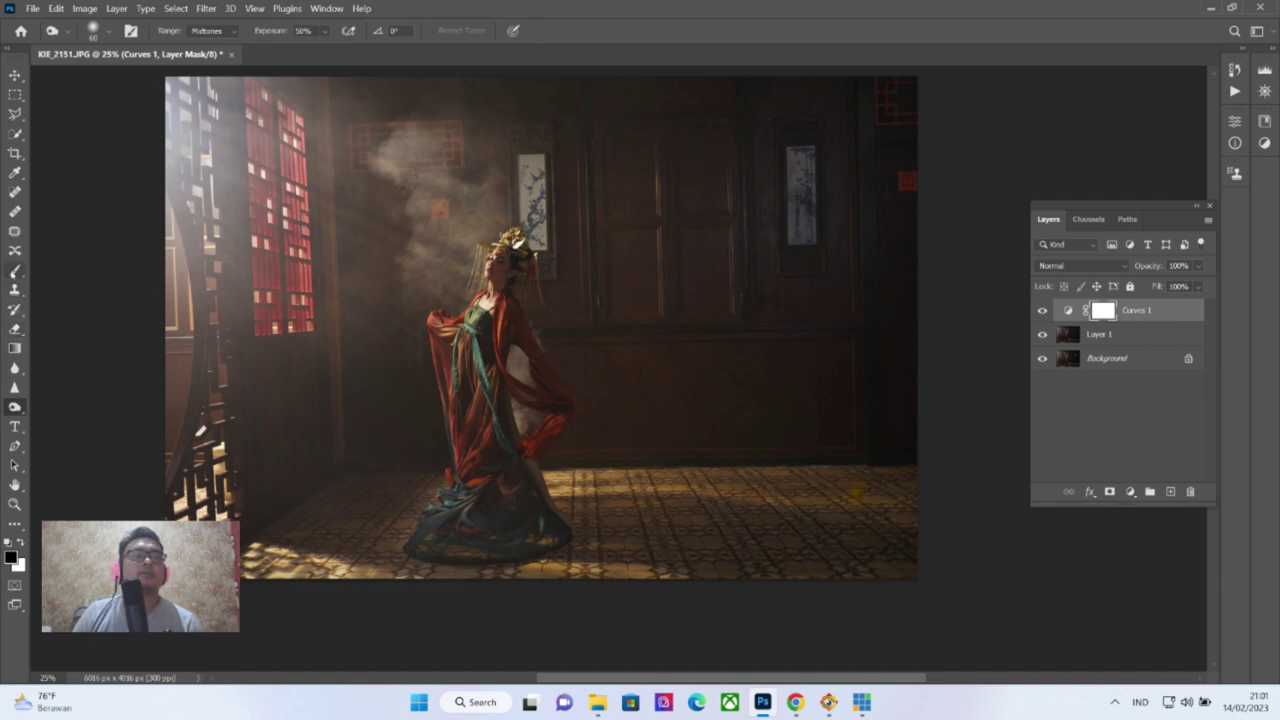
{"action": "left_click", "coordinate": [15, 270]}
Set up the Brush tool, adjusting its size for painting on the Curves 1 mask
{"action": "left_click", "coordinate": [72, 269]}
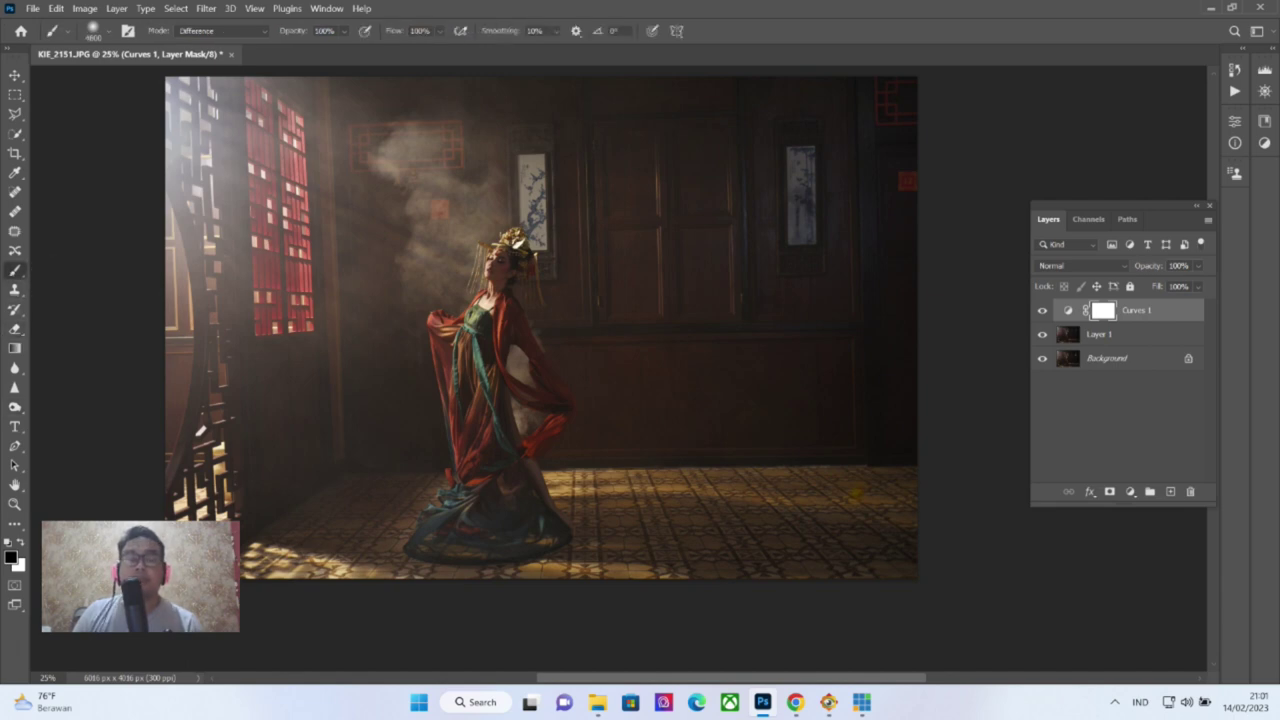
{"action": "key", "text": "bracketleft"}
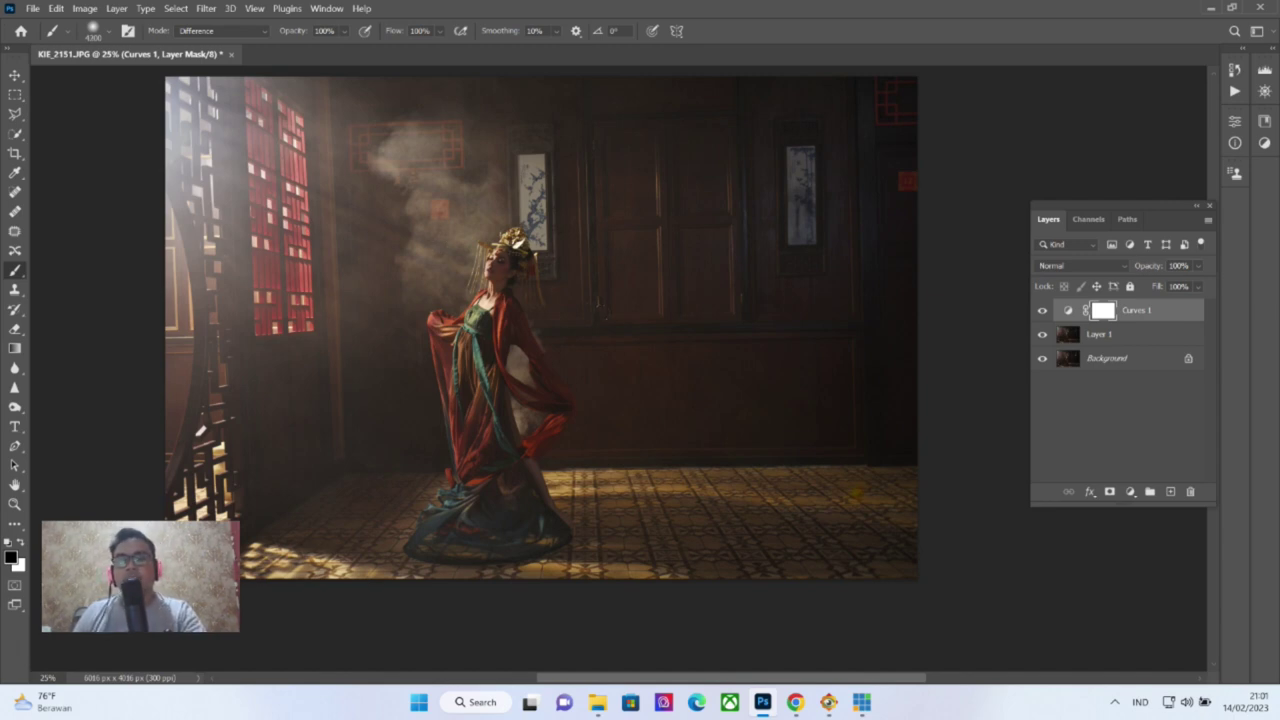
{"action": "left_click", "coordinate": [104, 31]}
{"action": "left_click", "coordinate": [119, 80]}
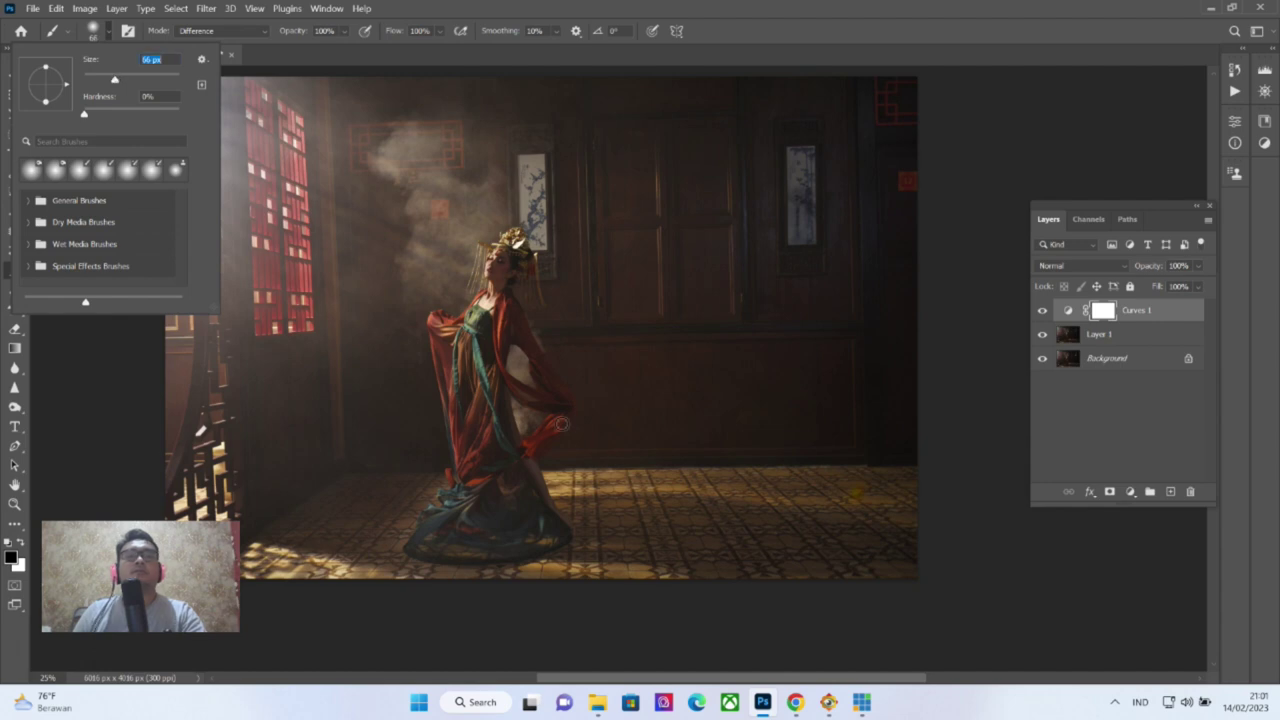
{"action": "left_click_drag", "start_coordinate": [120, 82], "coordinate": [131, 81]}
{"action": "type", "text": "]]]]]]]"}
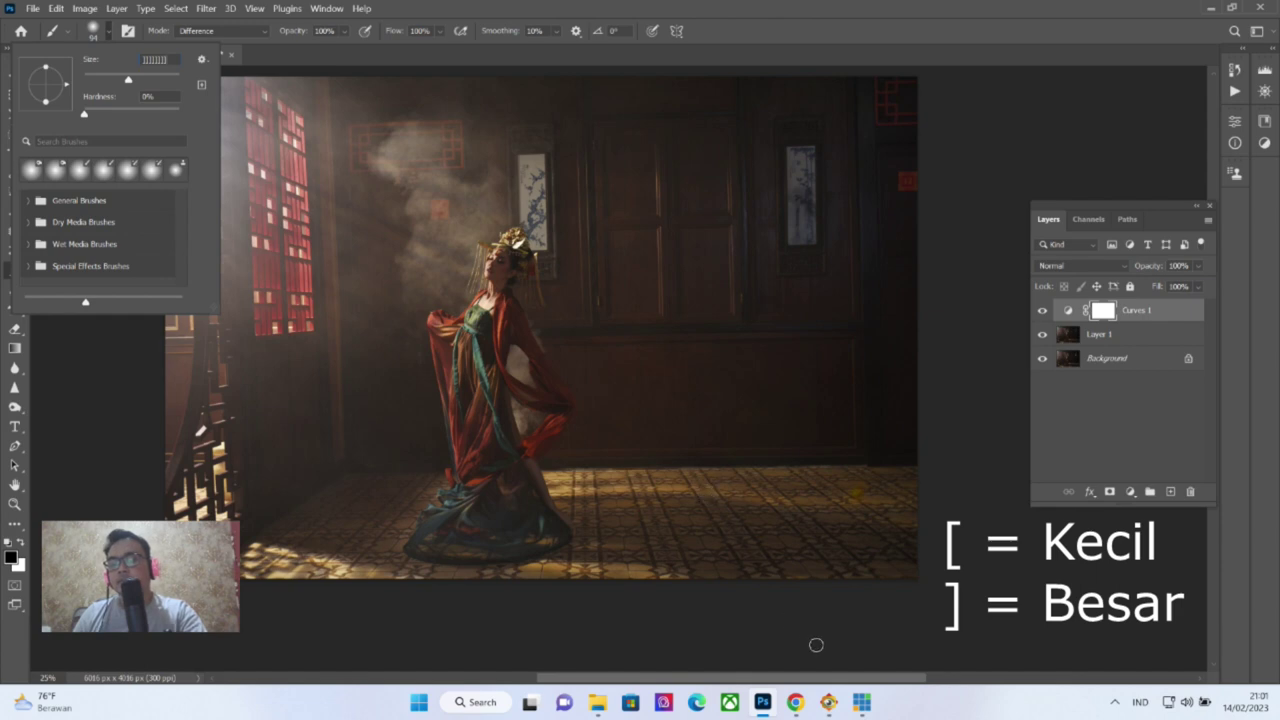
{"action": "key", "text": "Escape"}
{"action": "key", "text": "bracketright"}
{"action": "key", "text": "bracketright"}
{"action": "key", "text": "bracketright"}
Mask the brightening off the floor right of the dancer, then undo to restore a white mask
{"action": "left_click_drag", "start_coordinate": [755, 495], "coordinate": [900, 500]}
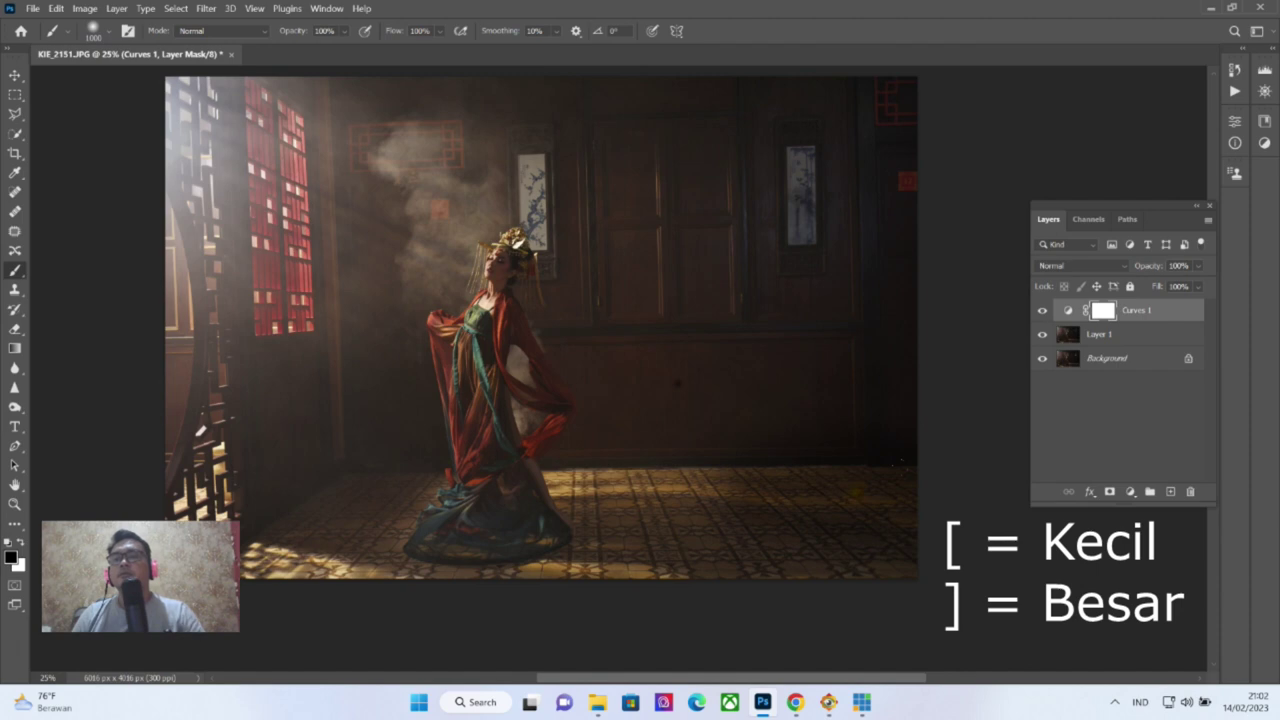
{"action": "left_click_drag", "start_coordinate": [850, 560], "coordinate": [560, 500]}
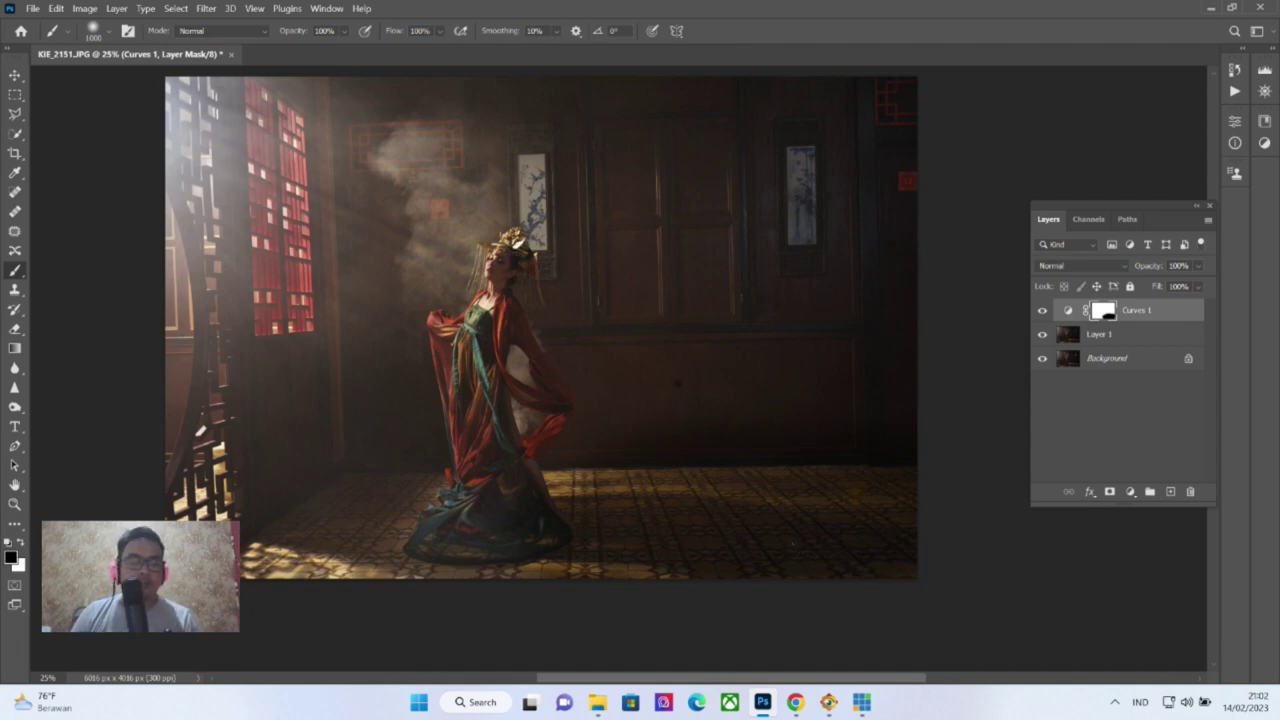
{"action": "key", "text": "ctrl+z"}
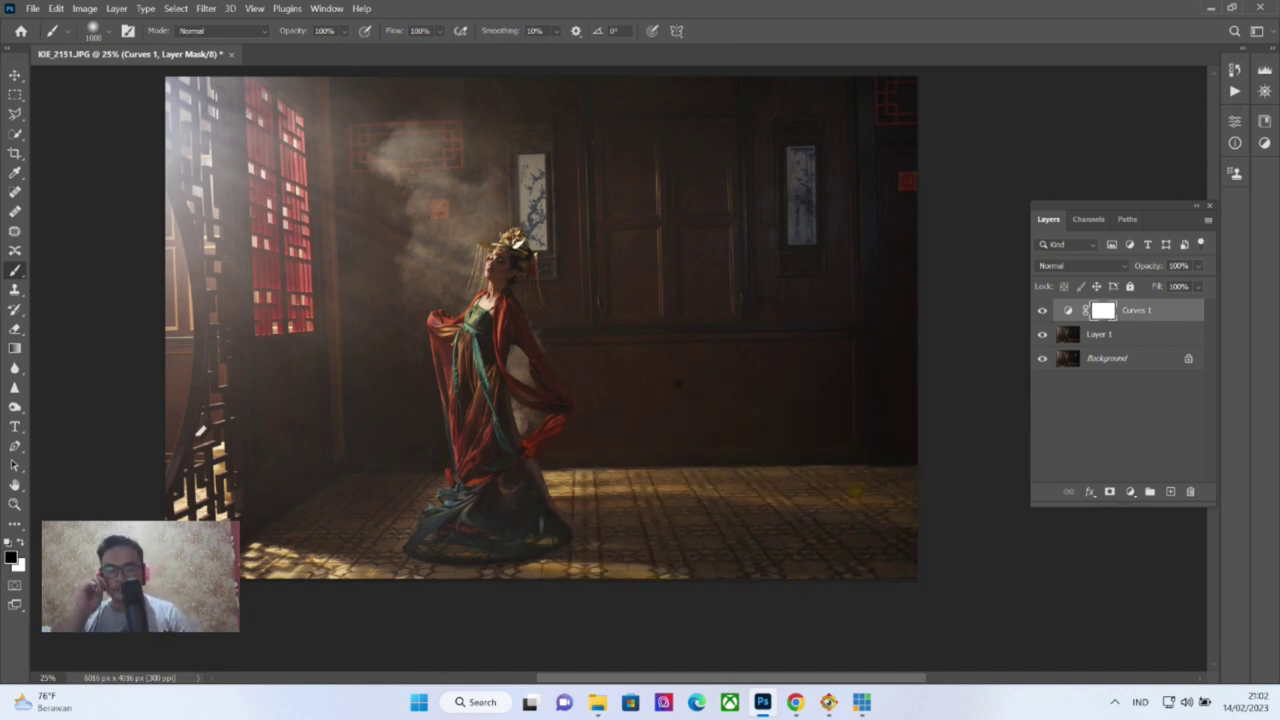
{"action": "left_click", "coordinate": [348, 33]}
Set brush opacity to 41% and paint the Curves 1 mask over the lower-left sunlit floor
{"action": "left_click_drag", "start_coordinate": [346, 51], "coordinate": [330, 51]}
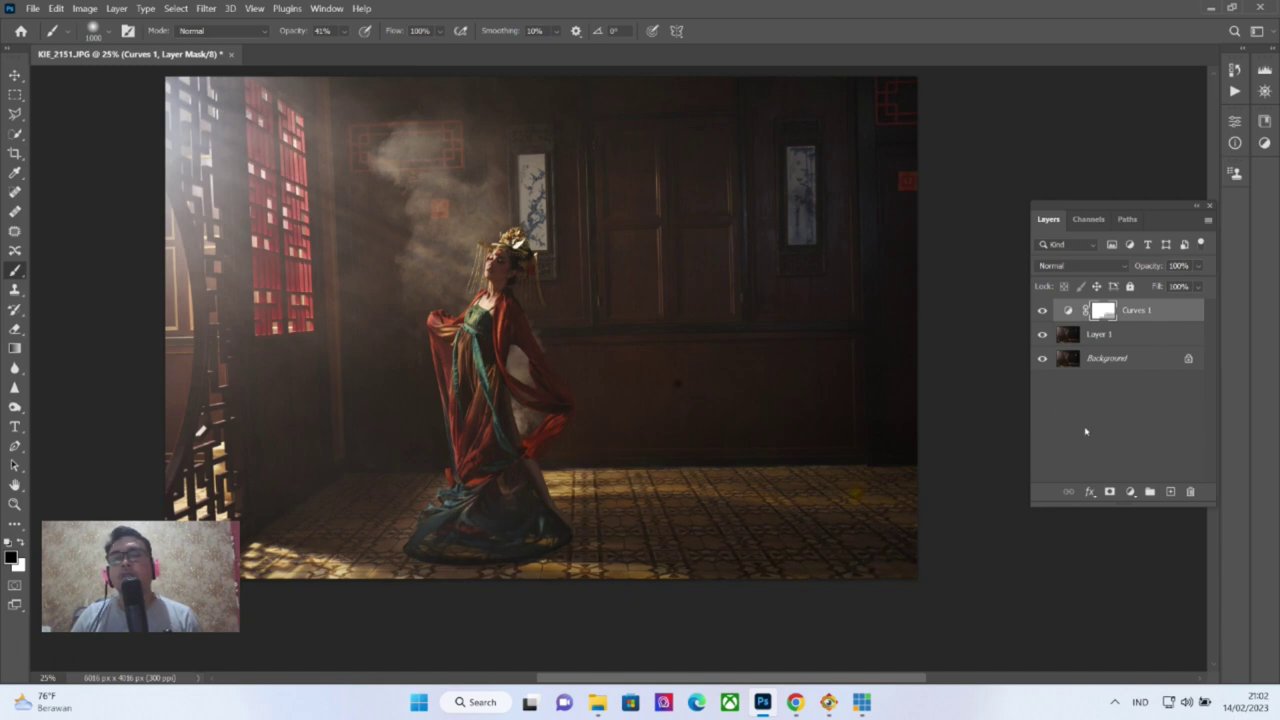
{"action": "left_click", "coordinate": [1042, 311]}
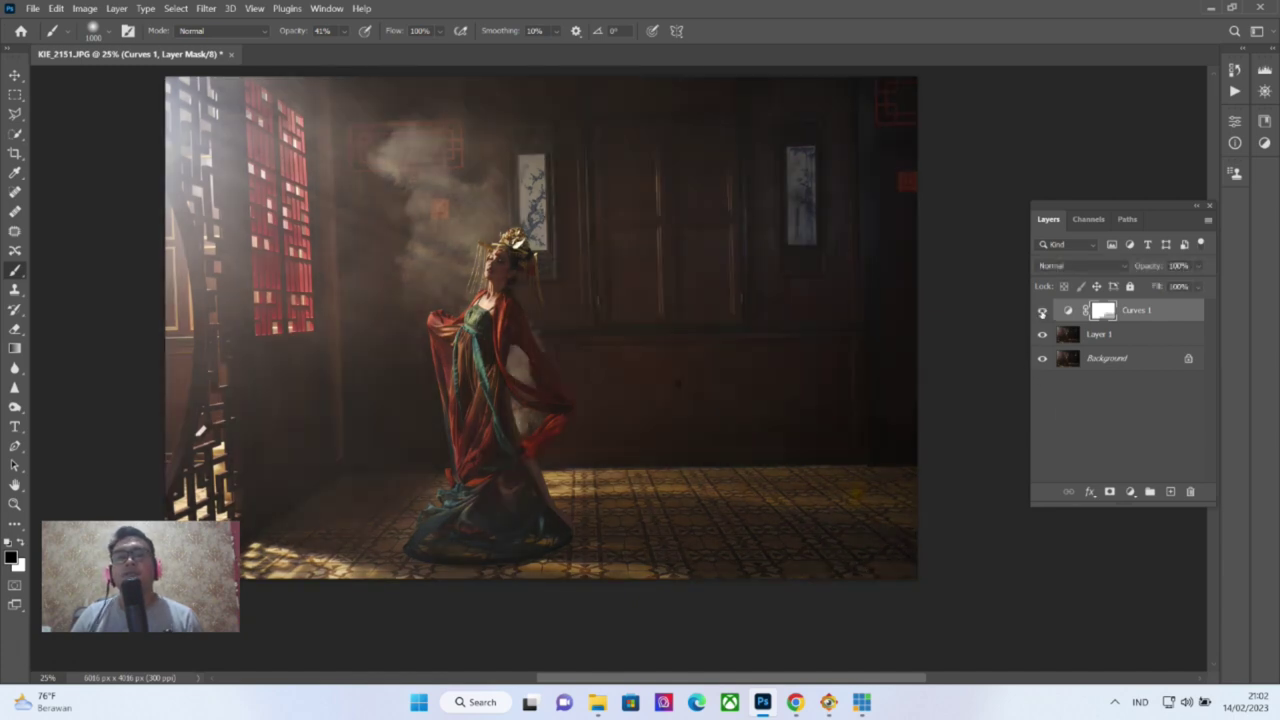
{"action": "left_click", "coordinate": [1042, 311]}
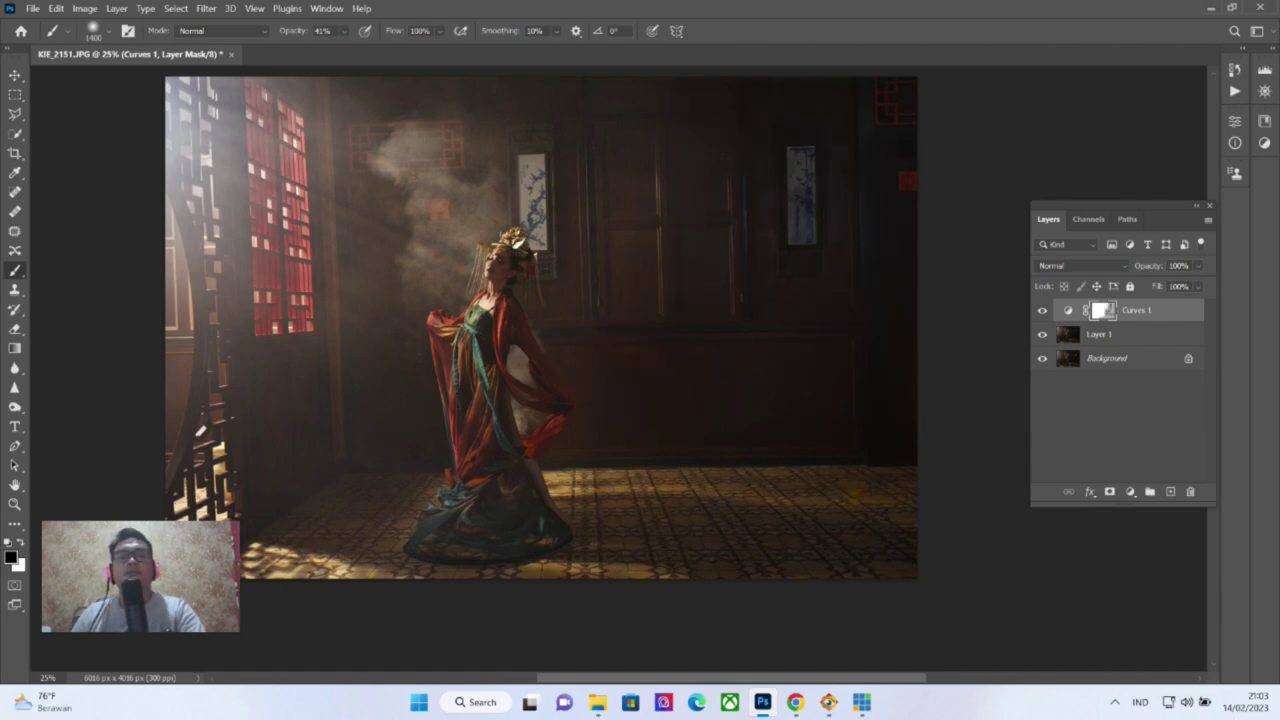
{"action": "left_click_drag", "start_coordinate": [262, 562], "coordinate": [390, 566]}
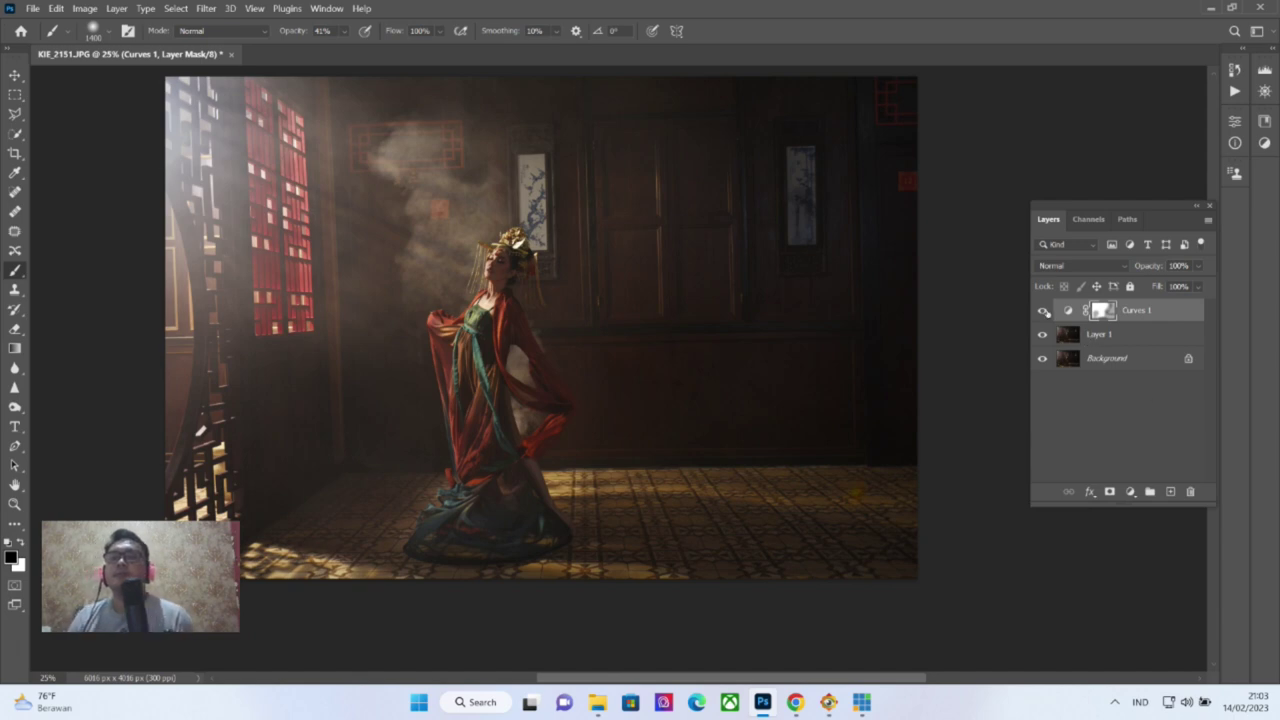
Toggle Curves 1 on and off to compare the photo with and without it
{"action": "left_click", "coordinate": [1041, 310]}
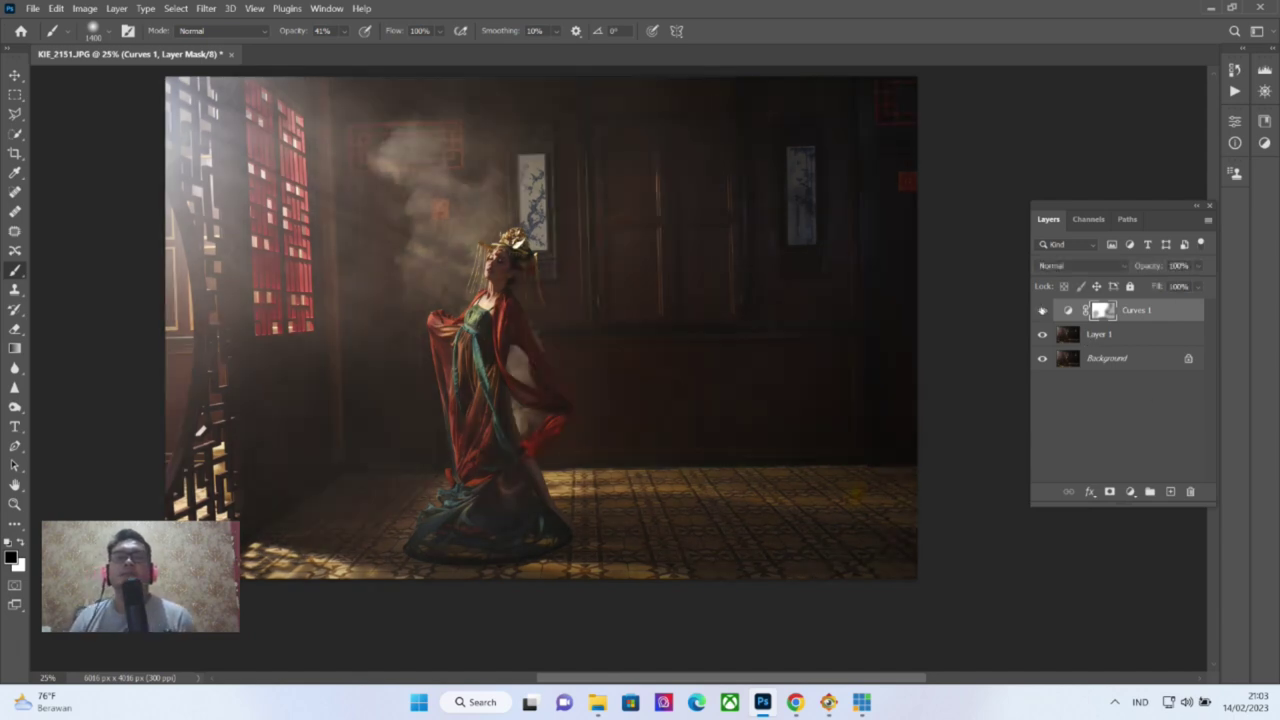
{"action": "left_click", "coordinate": [1041, 310]}
{"action": "left_click", "coordinate": [1041, 310]}
{"action": "left_click", "coordinate": [1042, 311]}
{"action": "left_click", "coordinate": [1042, 311]}
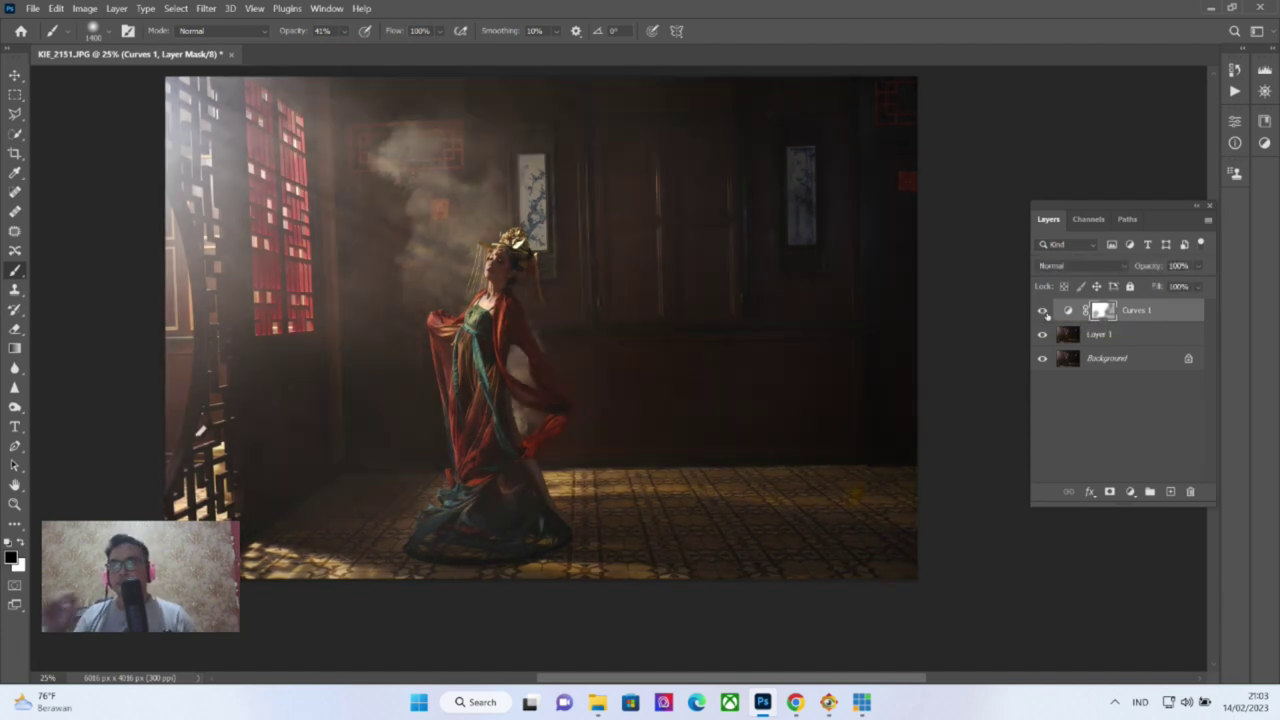
{"action": "left_click", "coordinate": [1042, 311]}
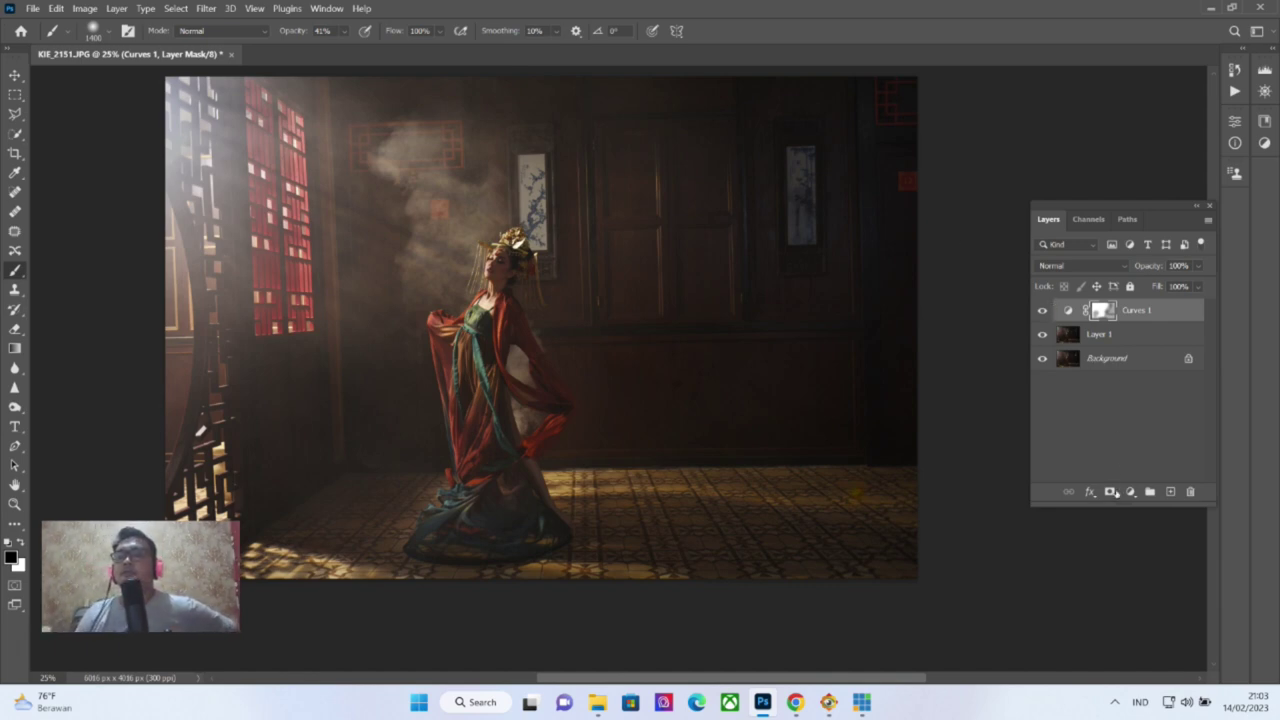
{"action": "left_click", "coordinate": [1129, 493]}
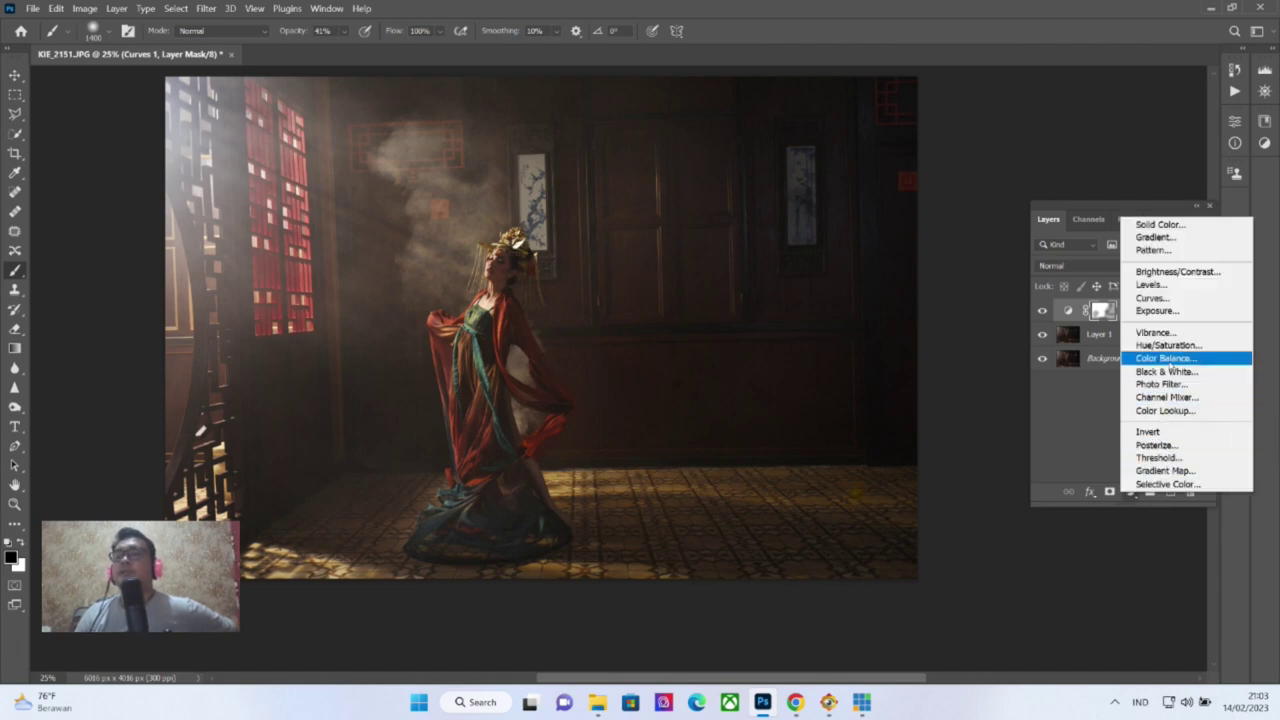
Add a Color Balance layer with Highlights at +4 red, +7 green and +57 blue
{"action": "left_click", "coordinate": [1165, 358]}
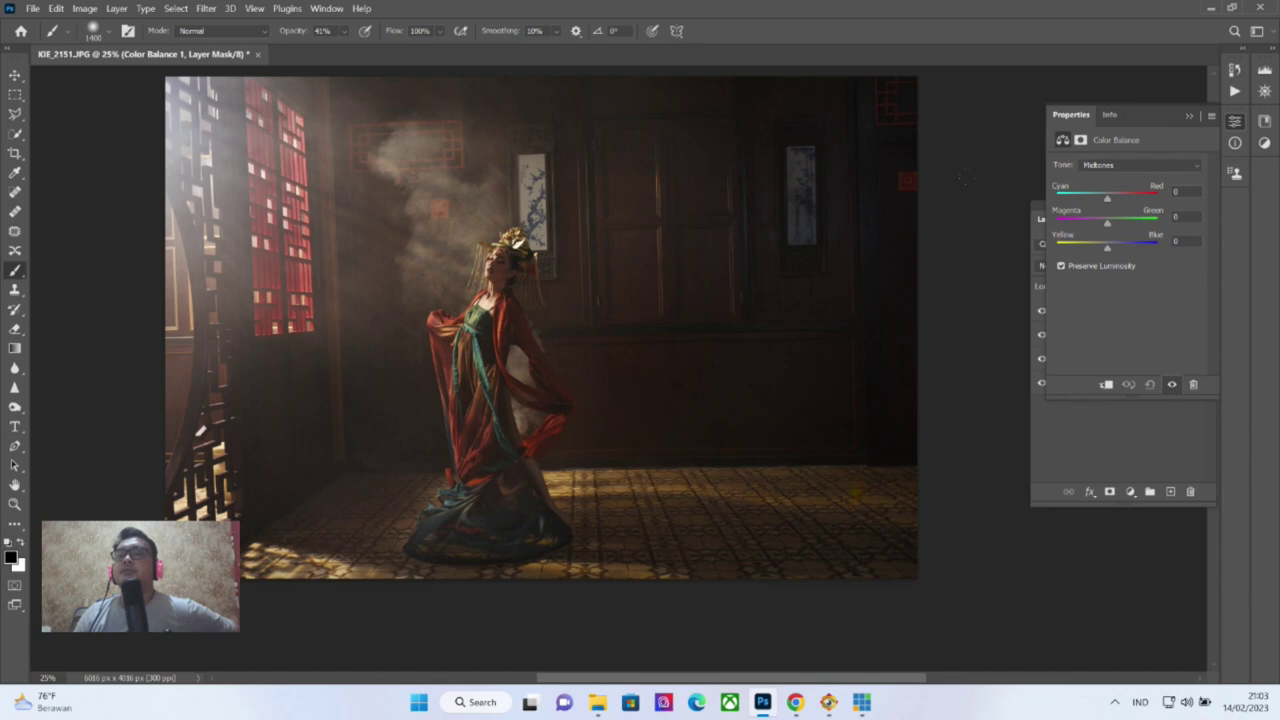
{"action": "left_click", "coordinate": [1090, 166]}
{"action": "left_click", "coordinate": [1100, 200]}
{"action": "mouse_move", "coordinate": [1108, 249]}
{"action": "left_mouse_down"}
{"action": "mouse_move", "coordinate": [1013, 251]}
{"action": "mouse_move", "coordinate": [1091, 248]}
{"action": "left_mouse_up"}
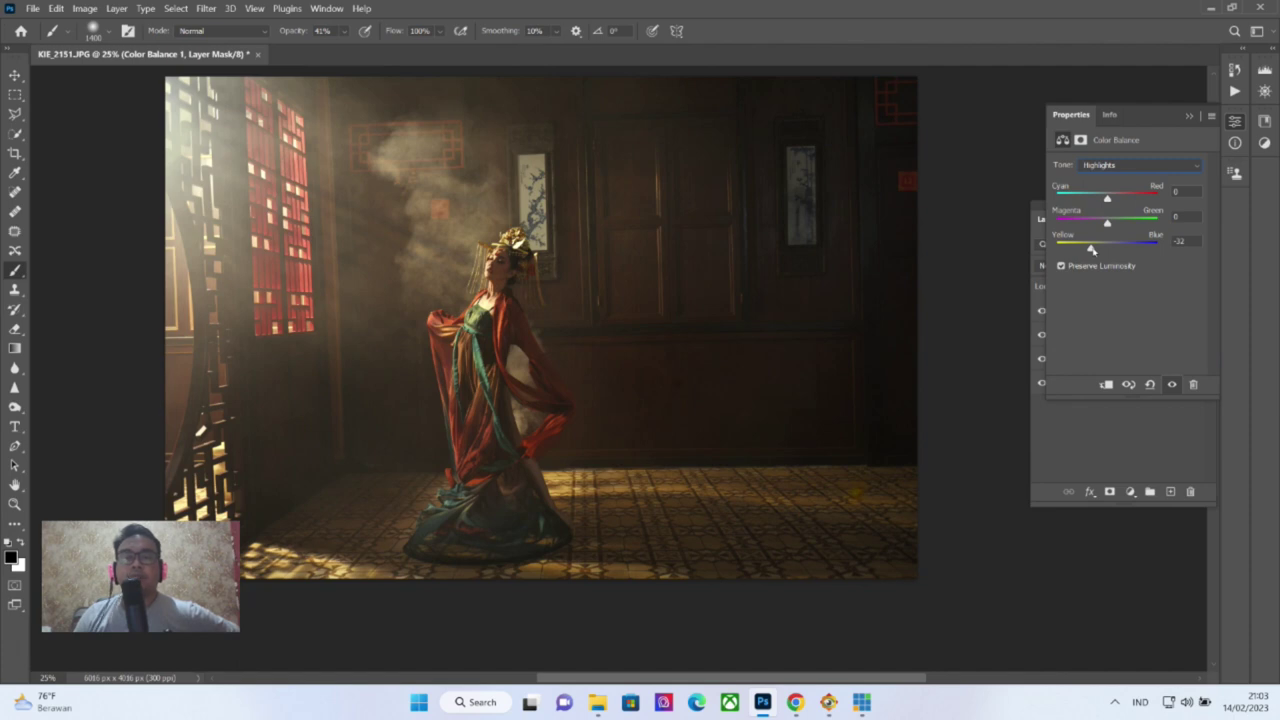
{"action": "left_click_drag", "start_coordinate": [1091, 248], "coordinate": [1136, 251]}
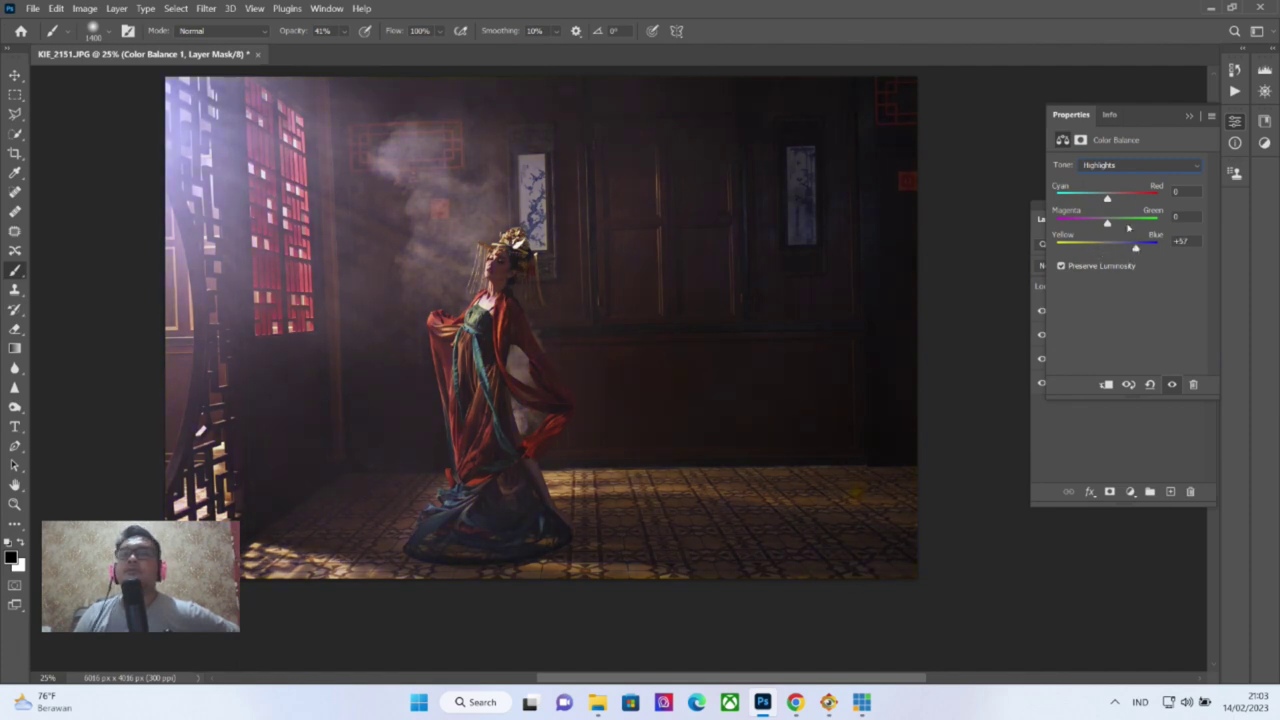
{"action": "left_click_drag", "start_coordinate": [1108, 200], "coordinate": [1111, 224]}
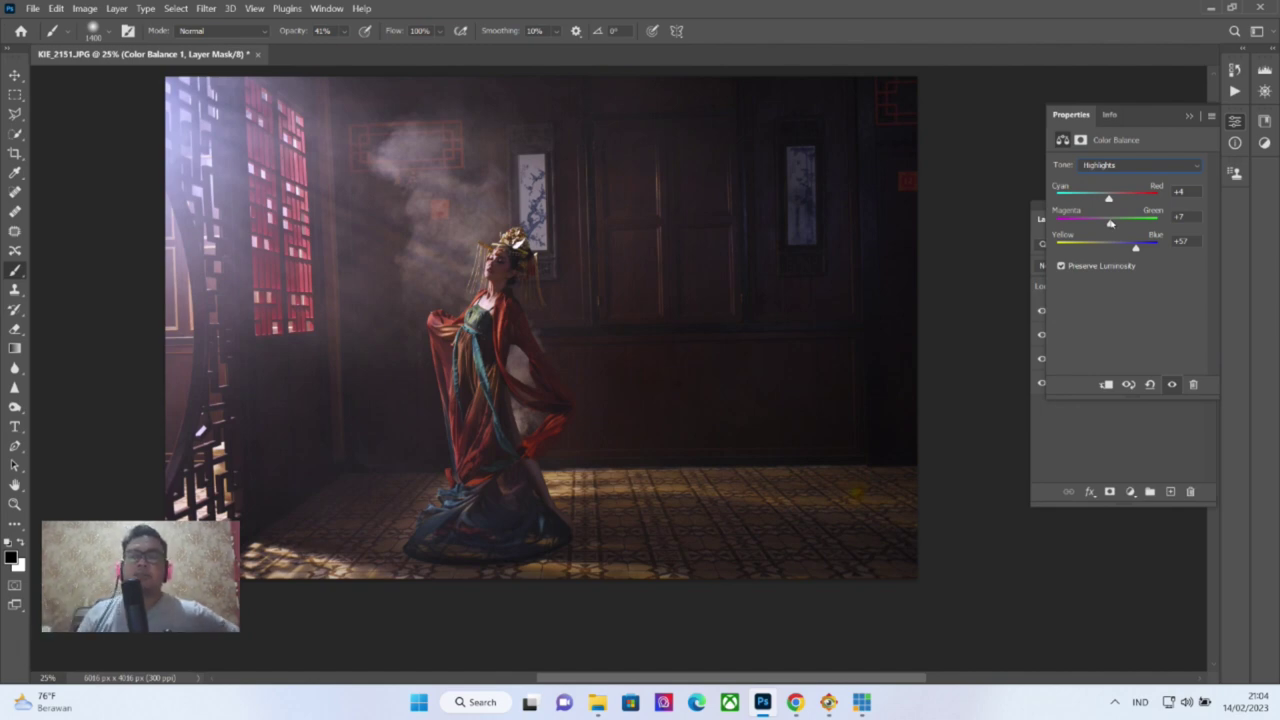
{"action": "left_click", "coordinate": [1190, 117]}
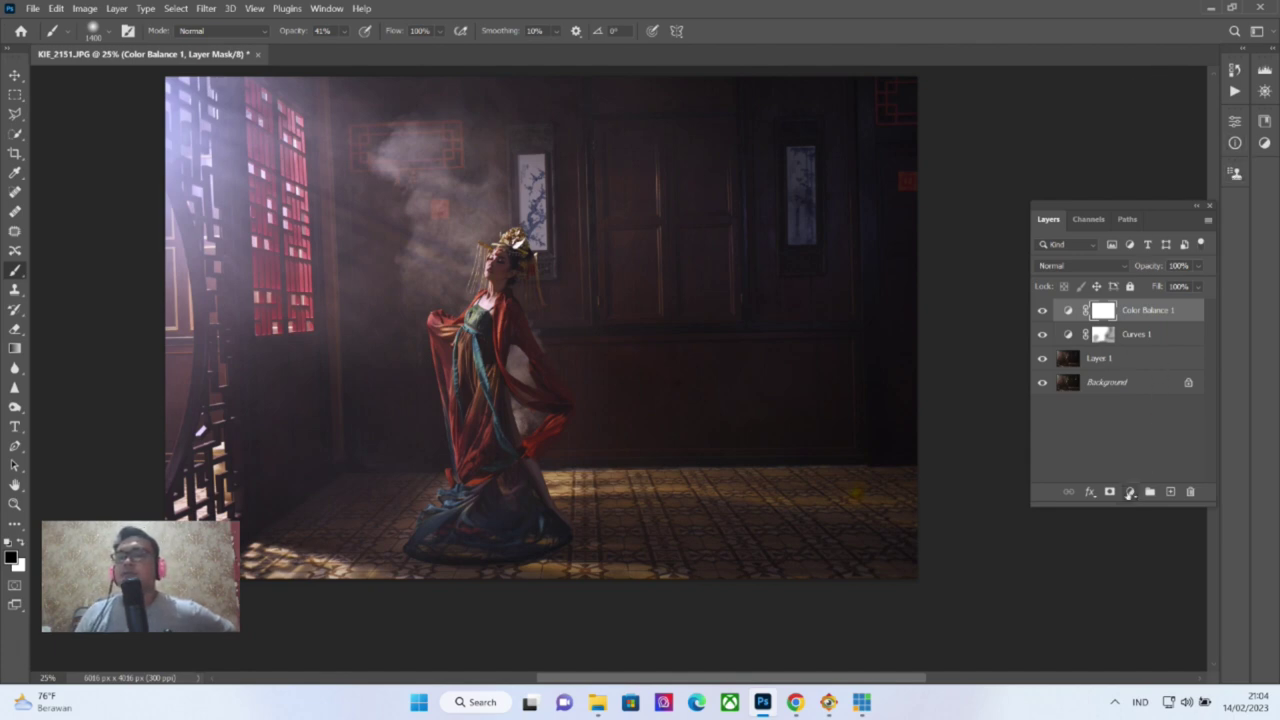
Add a Selective Color layer with Reds set to Cyan -6, Magenta -6, Yellow -9
{"action": "left_click", "coordinate": [1132, 492]}
{"action": "left_click", "coordinate": [1181, 485]}
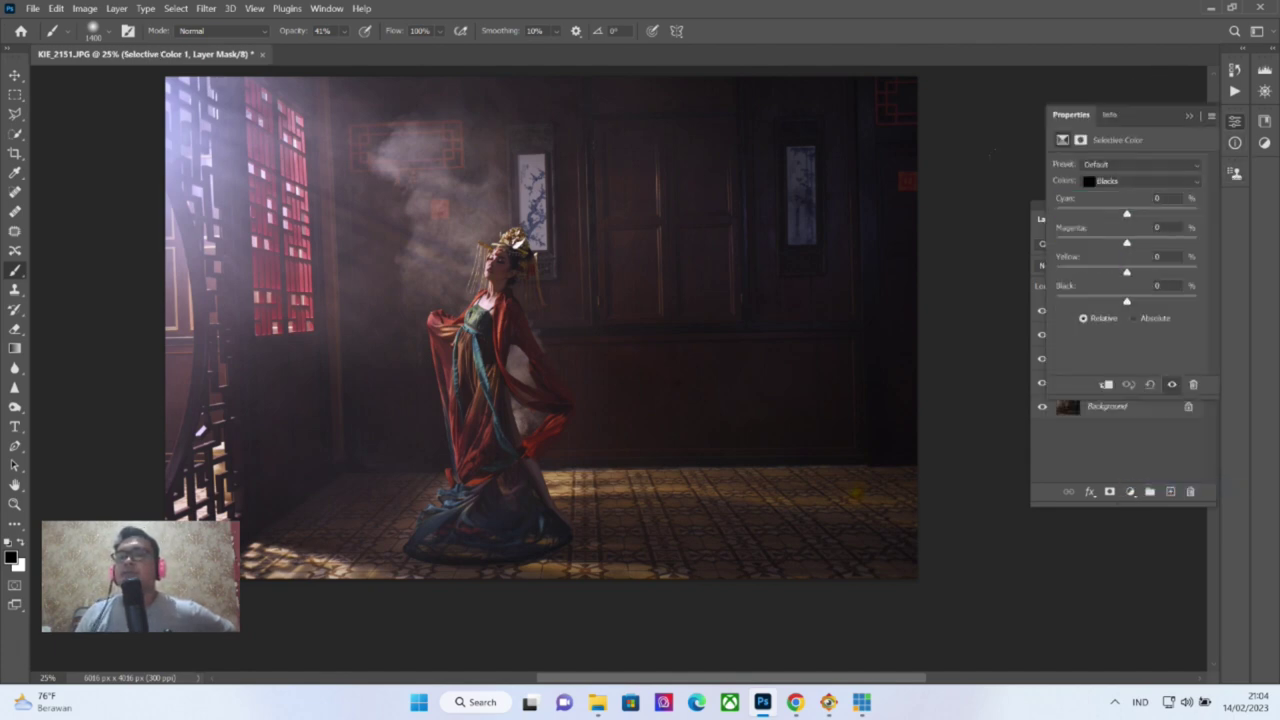
{"action": "left_click", "coordinate": [1128, 182]}
{"action": "left_click", "coordinate": [1128, 184]}
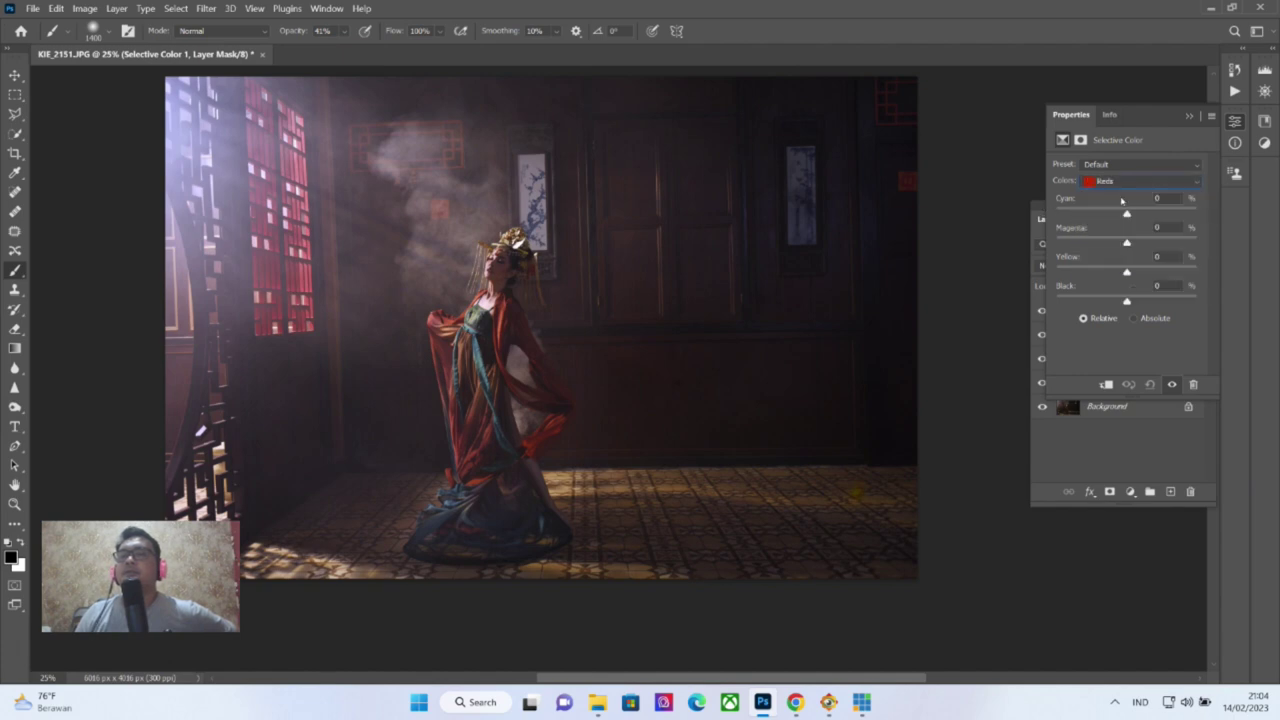
{"action": "mouse_move", "coordinate": [1127, 214]}
{"action": "left_mouse_down"}
{"action": "mouse_move", "coordinate": [1066, 214]}
{"action": "mouse_move", "coordinate": [1170, 215]}
{"action": "mouse_move", "coordinate": [1094, 214]}
{"action": "mouse_move", "coordinate": [1121, 214]}
{"action": "mouse_move", "coordinate": [1132, 244]}
{"action": "mouse_move", "coordinate": [1106, 245]}
{"action": "mouse_move", "coordinate": [1135, 245]}
{"action": "mouse_move", "coordinate": [1055, 244]}
{"action": "mouse_move", "coordinate": [1122, 244]}
{"action": "left_mouse_up"}
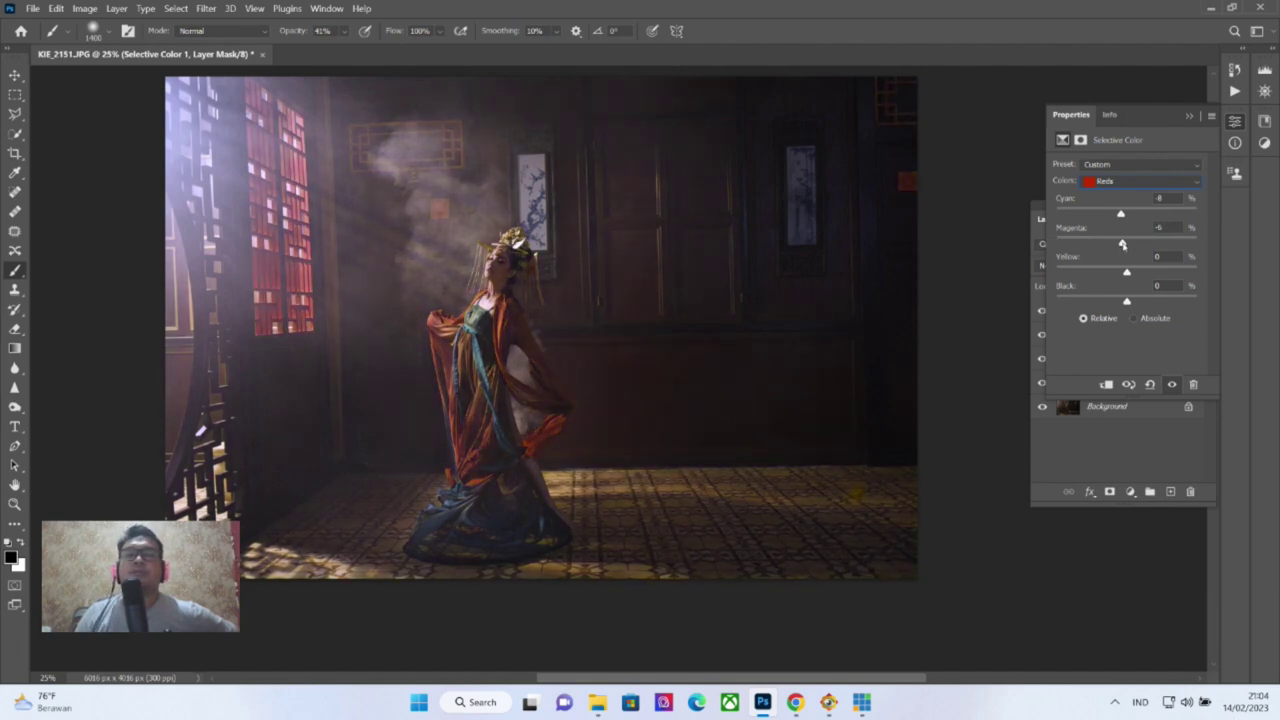
{"action": "mouse_move", "coordinate": [1121, 214]}
{"action": "left_mouse_down"}
{"action": "mouse_move", "coordinate": [1094, 216]}
{"action": "mouse_move", "coordinate": [1130, 215]}
{"action": "left_mouse_up"}
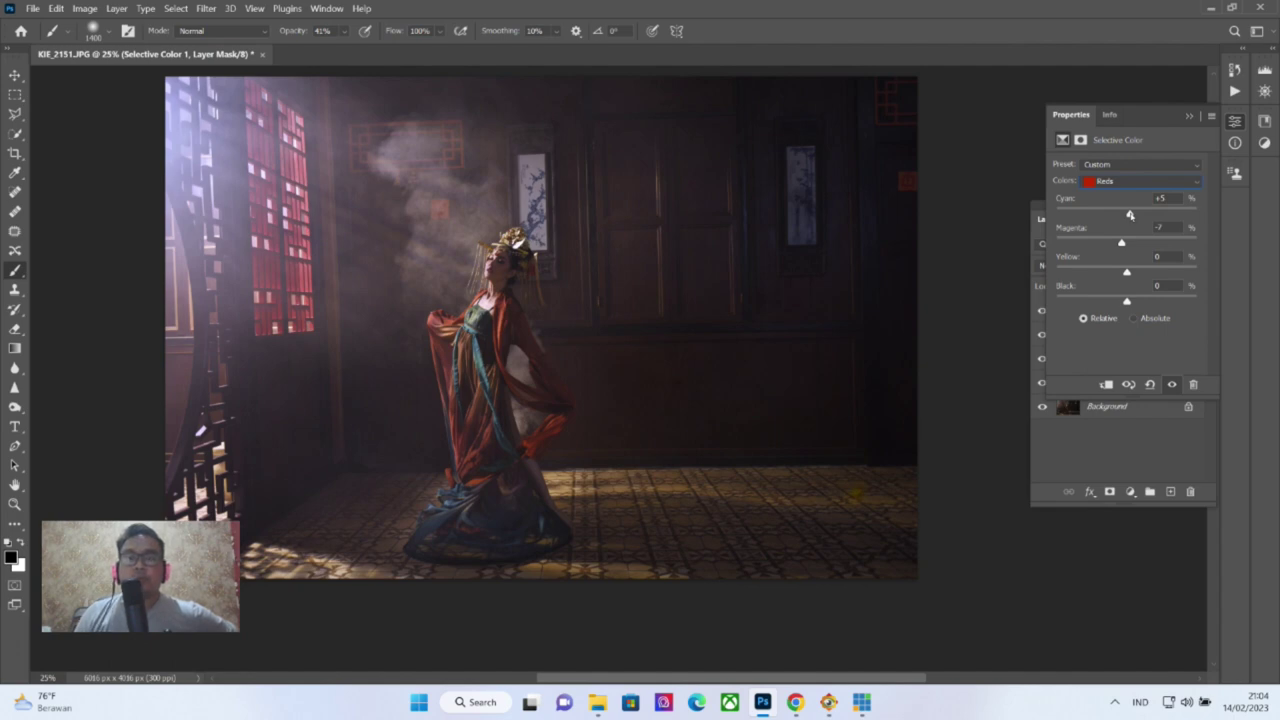
{"action": "mouse_move", "coordinate": [1130, 215]}
{"action": "left_mouse_down"}
{"action": "mouse_move", "coordinate": [1086, 216]}
{"action": "mouse_move", "coordinate": [1141, 216]}
{"action": "mouse_move", "coordinate": [1122, 216]}
{"action": "left_mouse_up"}
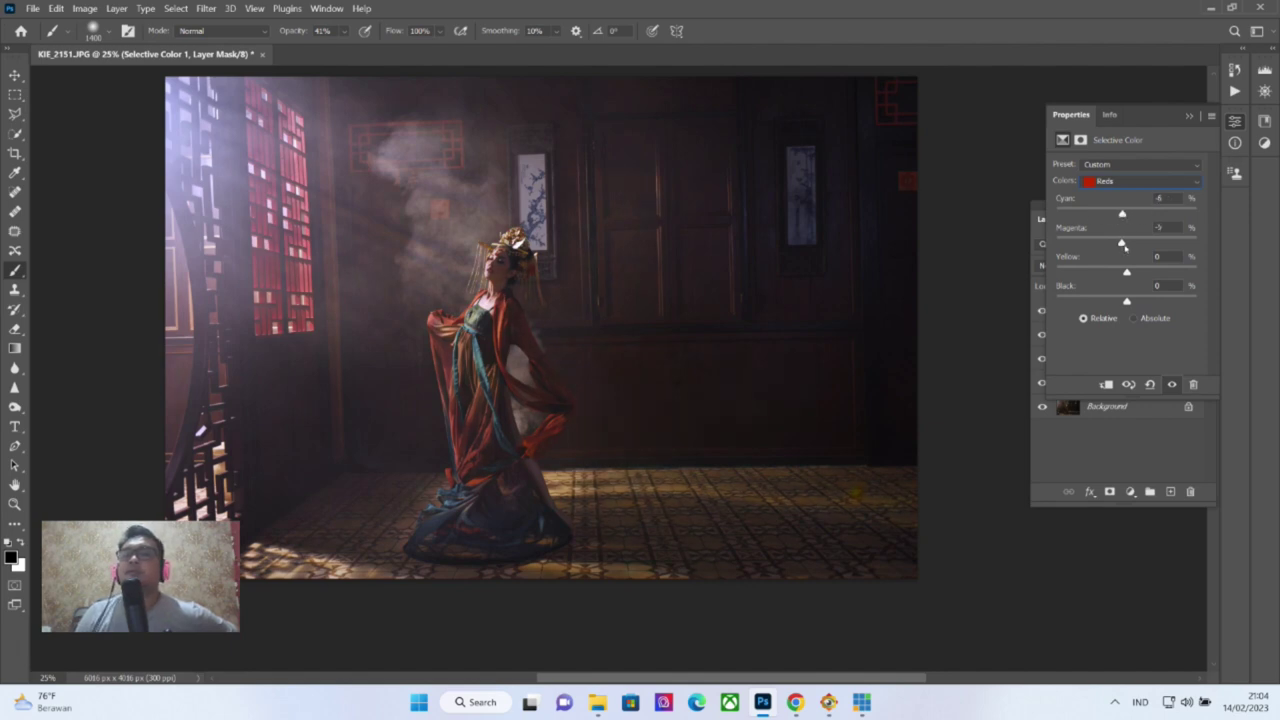
{"action": "mouse_move", "coordinate": [1123, 244]}
{"action": "left_mouse_down"}
{"action": "mouse_move", "coordinate": [1101, 244]}
{"action": "mouse_move", "coordinate": [1122, 244]}
{"action": "mouse_move", "coordinate": [1122, 272]}
{"action": "left_mouse_up"}
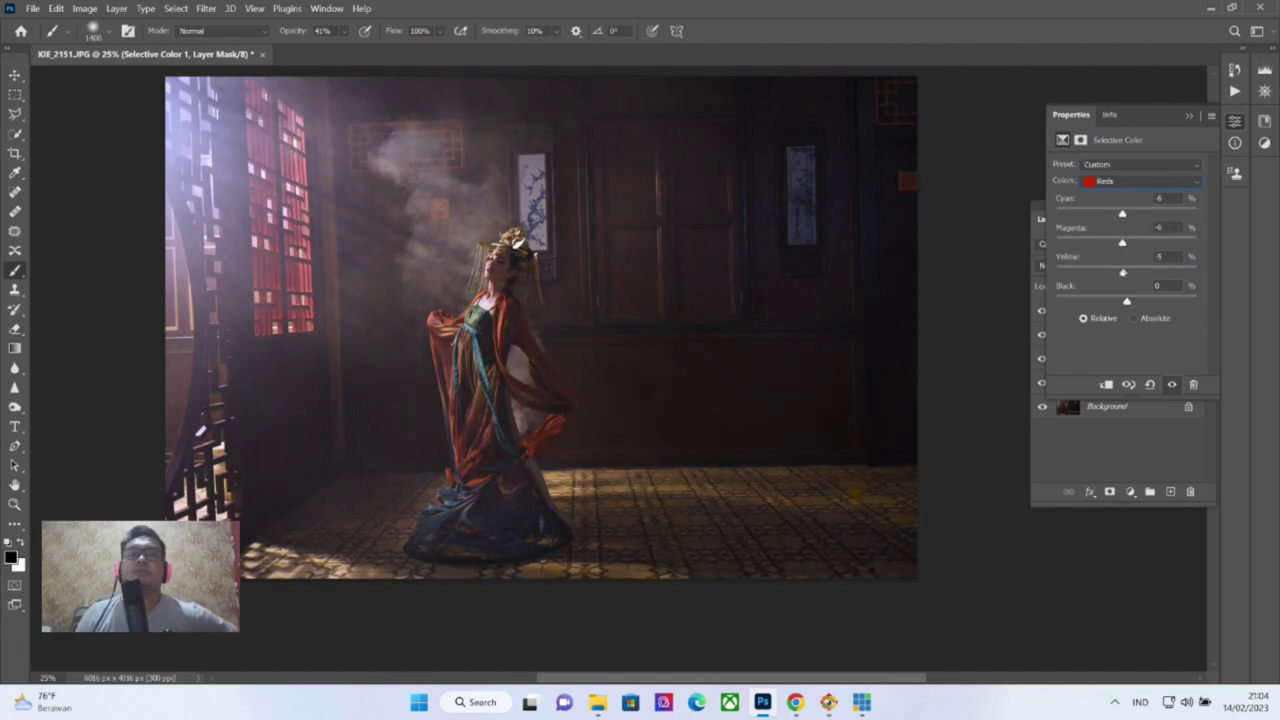
Set the Selective Color yellows to cyan -7, magenta -2, yellow +2 and black +21
{"action": "left_click", "coordinate": [1140, 181]}
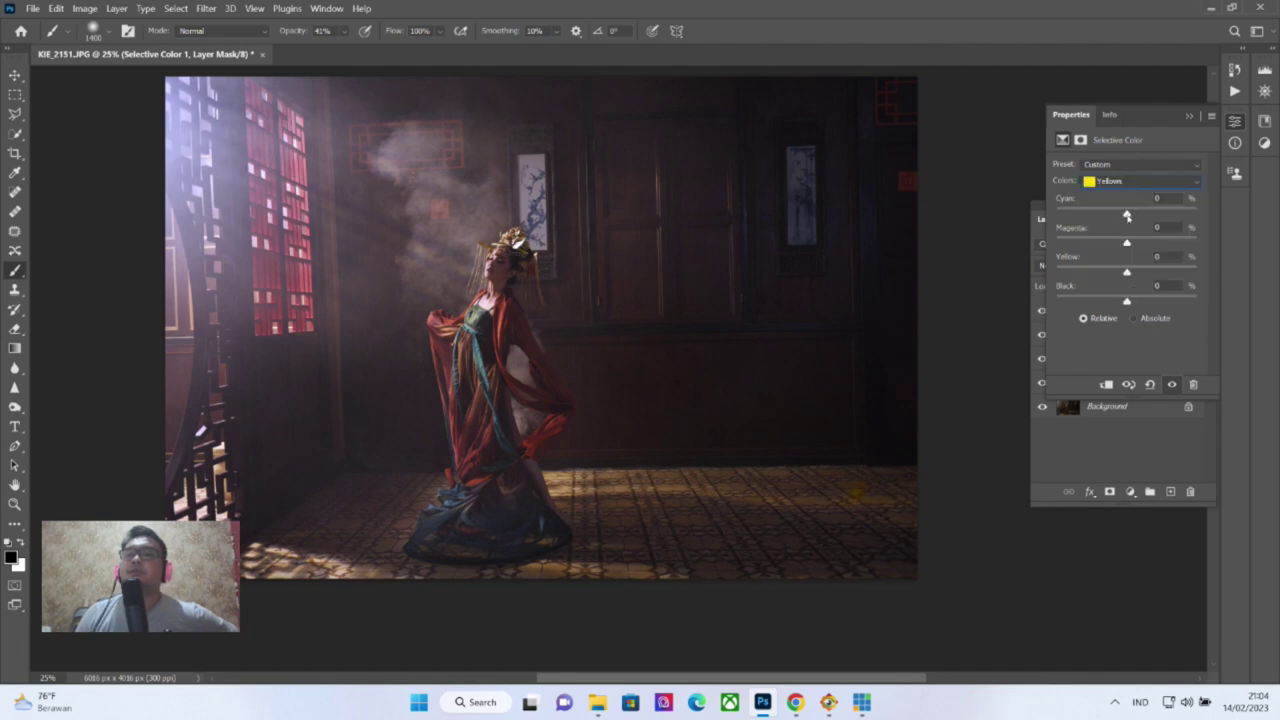
{"action": "mouse_move", "coordinate": [1127, 216]}
{"action": "left_mouse_down"}
{"action": "mouse_move", "coordinate": [1144, 217]}
{"action": "mouse_move", "coordinate": [1032, 218]}
{"action": "mouse_move", "coordinate": [1115, 216]}
{"action": "left_mouse_up"}
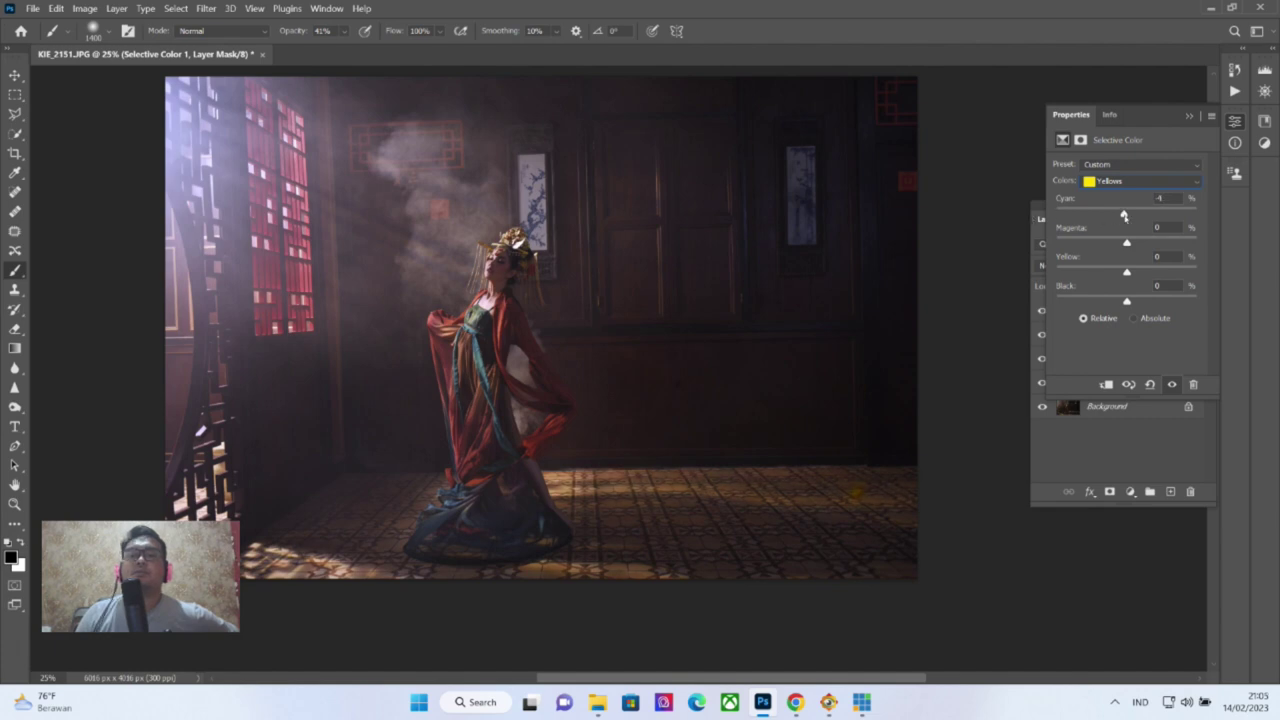
{"action": "left_click_drag", "start_coordinate": [1115, 216], "coordinate": [1122, 216]}
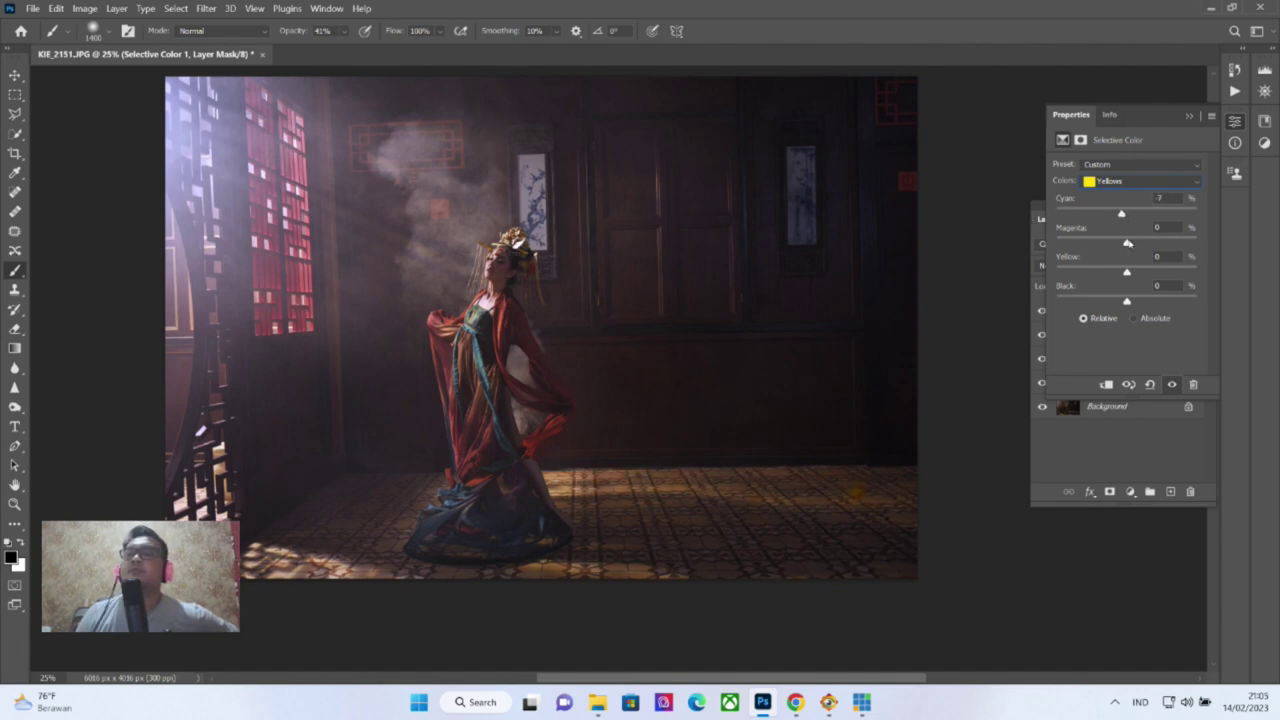
{"action": "left_click_drag", "start_coordinate": [1127, 244], "coordinate": [1125, 244]}
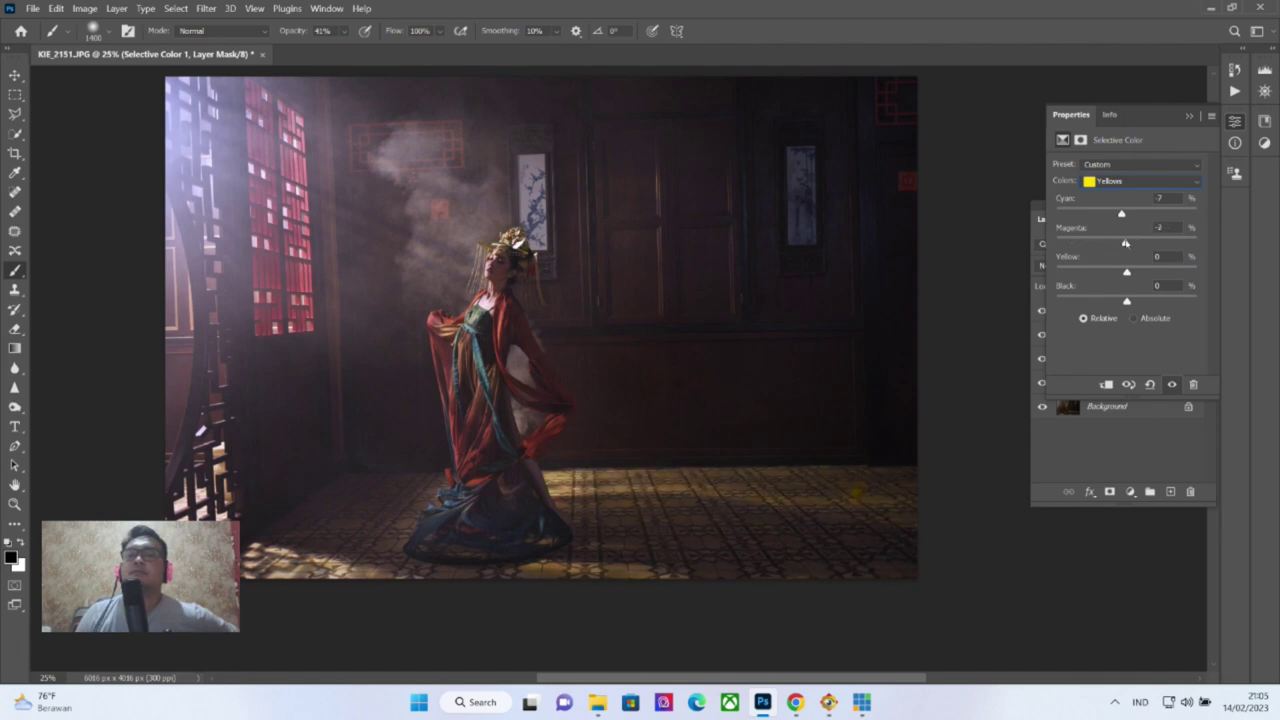
{"action": "mouse_move", "coordinate": [1127, 274]}
{"action": "left_mouse_down"}
{"action": "mouse_move", "coordinate": [1101, 274]}
{"action": "mouse_move", "coordinate": [1129, 274]}
{"action": "mouse_move", "coordinate": [1141, 301]}
{"action": "left_mouse_up"}
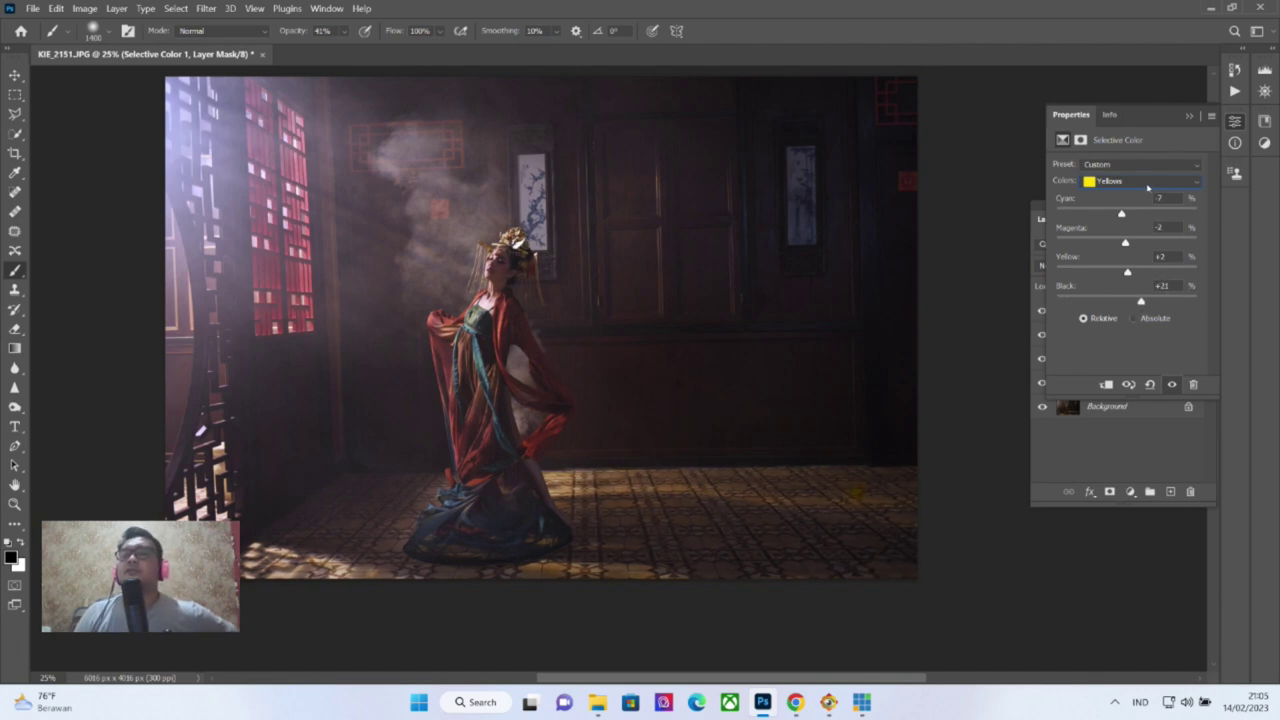
{"action": "left_click", "coordinate": [1147, 181]}
{"action": "left_click", "coordinate": [1107, 292]}
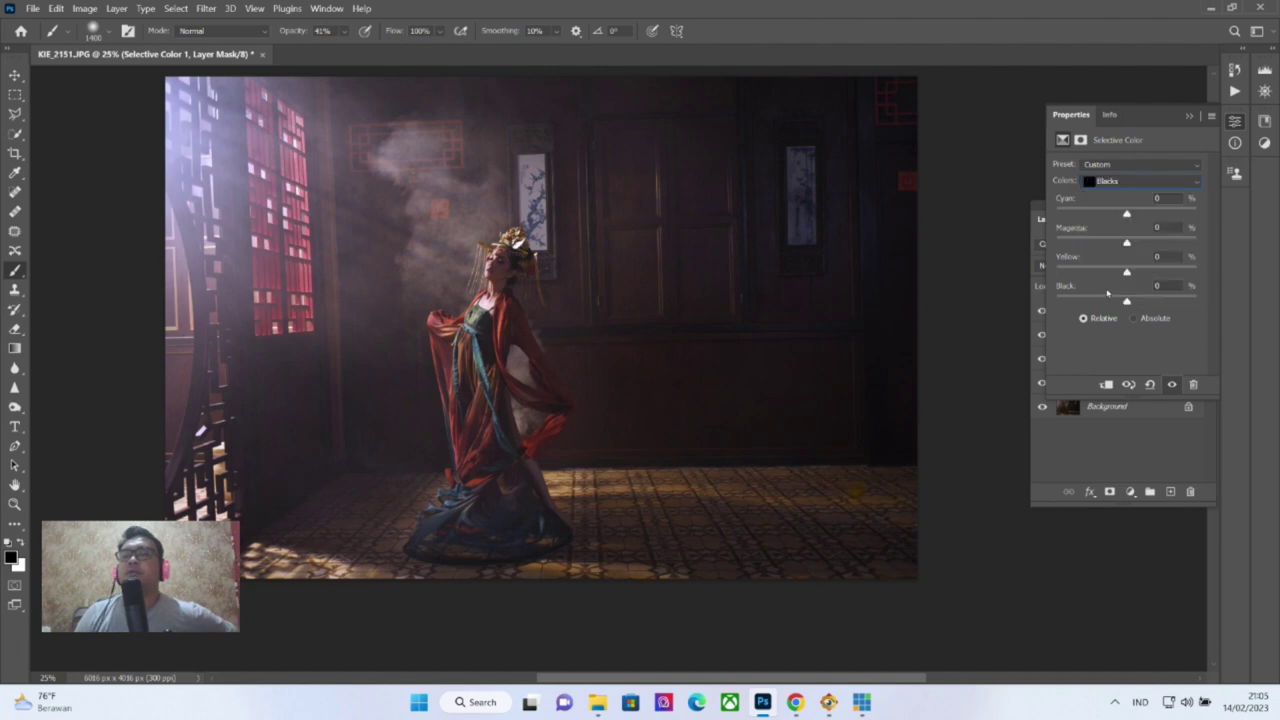
Set the Selective Color blacks to cyan +4, magenta +2, yellow +7, black -6
{"action": "left_click_drag", "start_coordinate": [1128, 214], "coordinate": [1133, 302]}
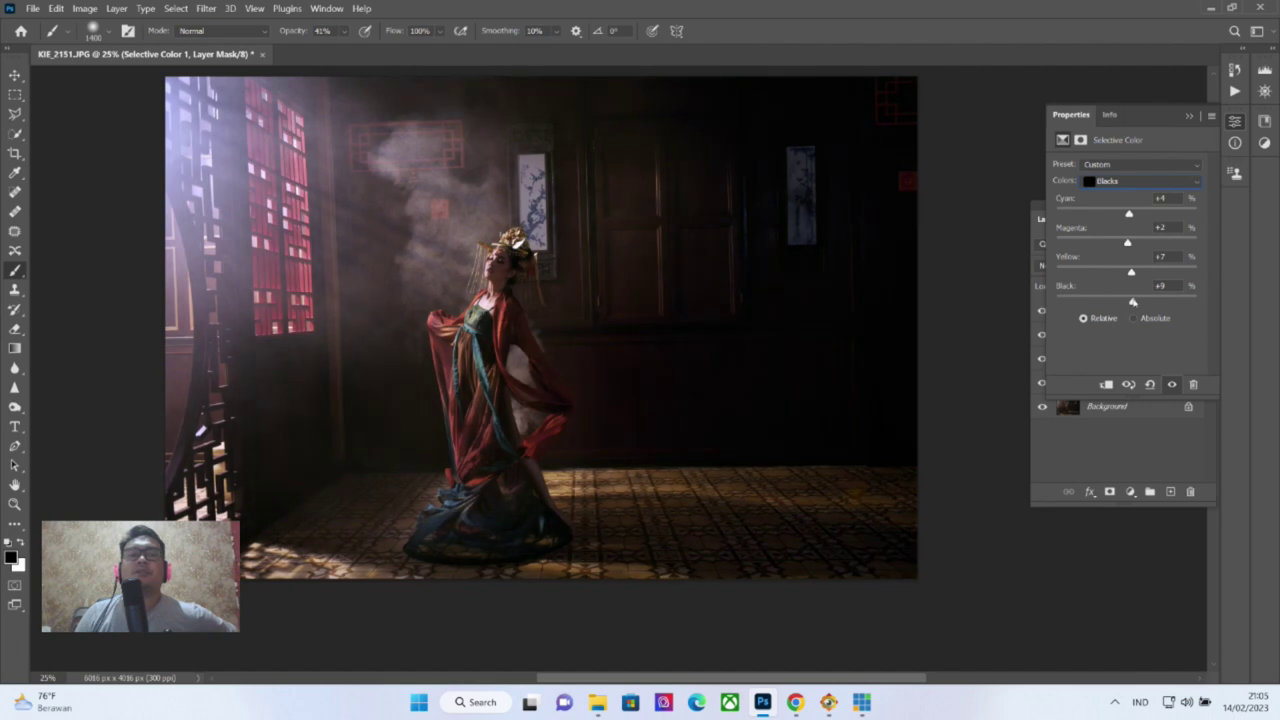
{"action": "left_click_drag", "start_coordinate": [1131, 302], "coordinate": [1122, 307]}
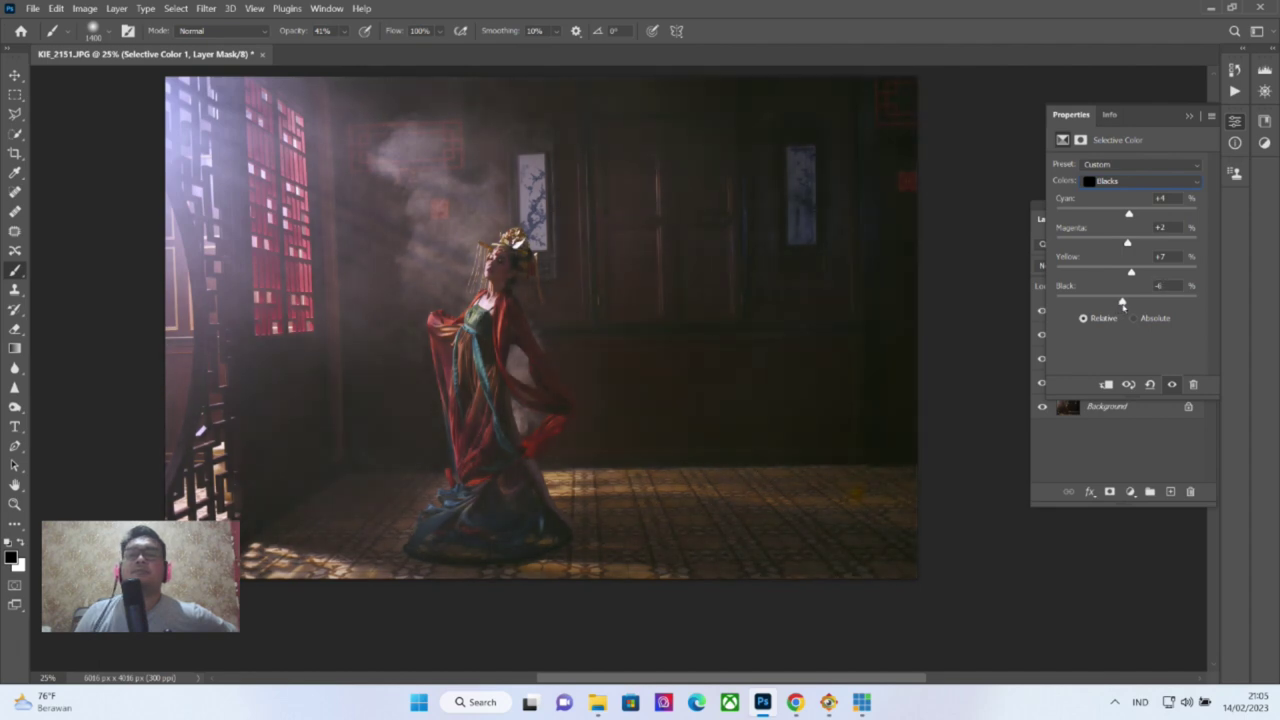
{"action": "left_click", "coordinate": [1194, 117]}
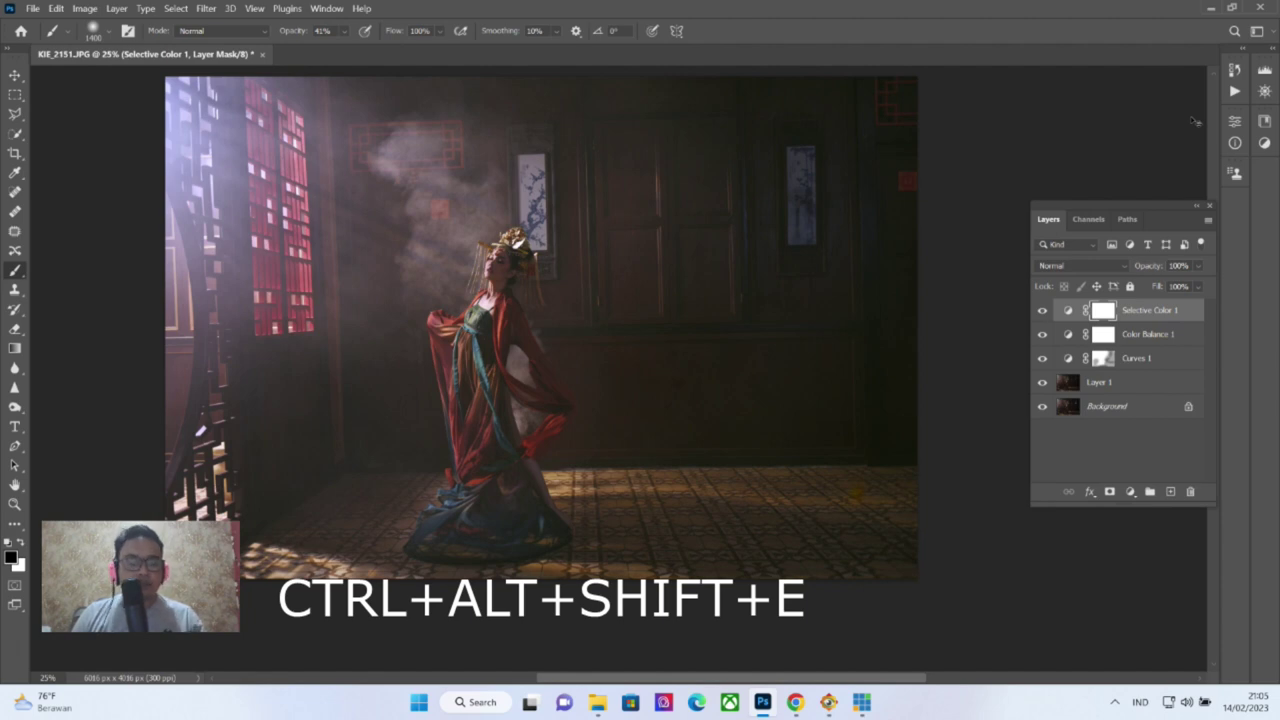
{"action": "key", "text": "ctrl+alt+shift+e"}
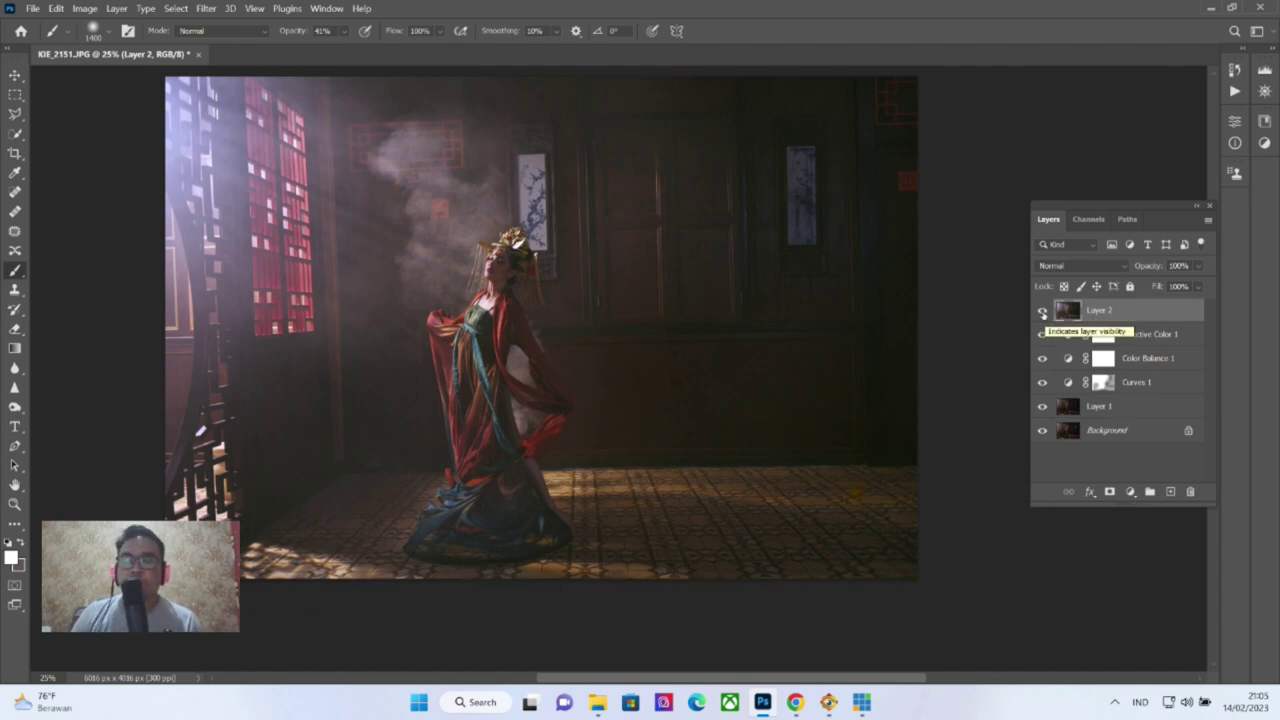
{"action": "left_click", "coordinate": [1042, 312]}
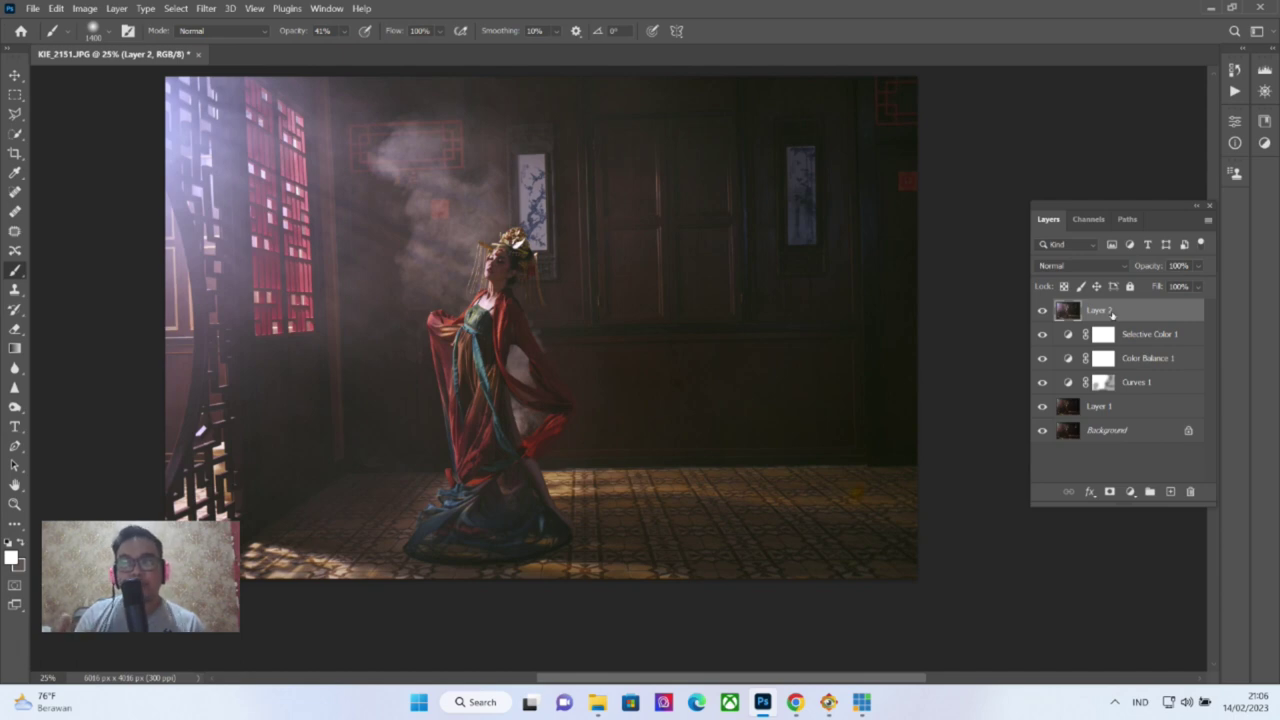
Launch Color Efex Pro 5 on Layer 2 from Filter > Nik Collection
{"action": "left_click", "coordinate": [206, 8]}
{"action": "mouse_move", "coordinate": [234, 344]}
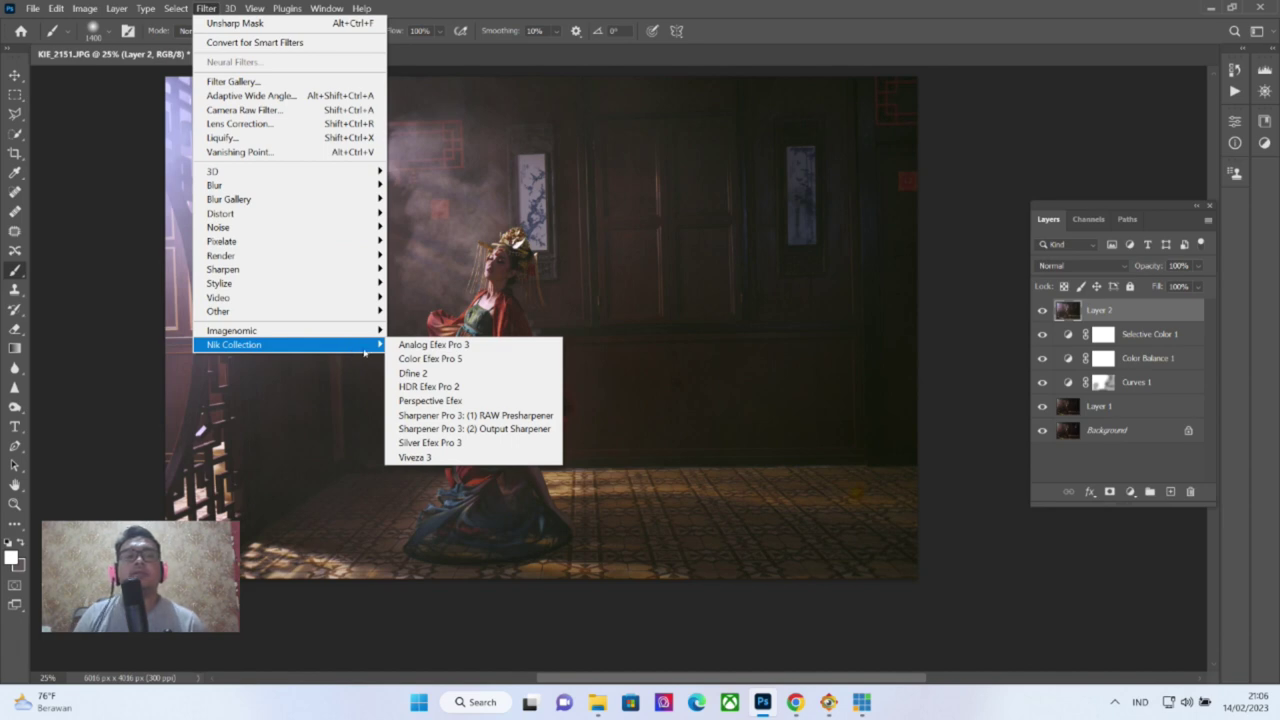
{"action": "left_click", "coordinate": [474, 360]}
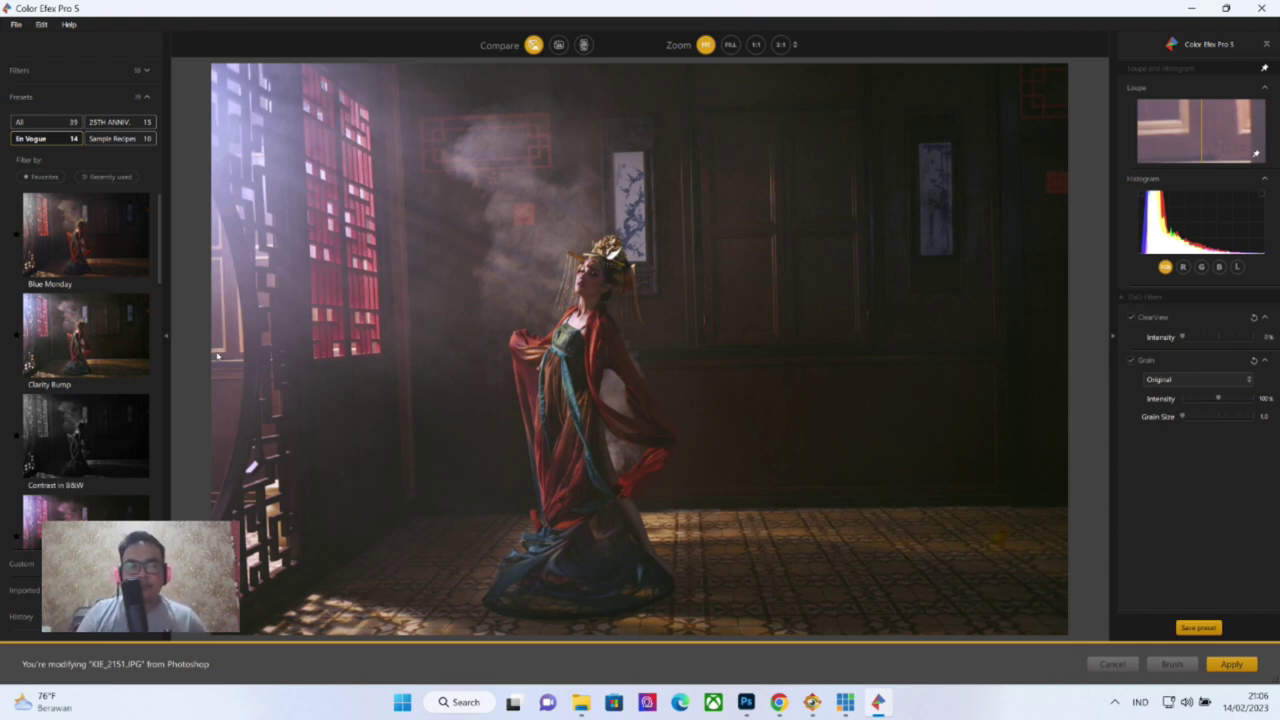
Preview Blue Monday, Clarity Bump, Contrast in B&W, Even on a Cloudy Day, Fall and Foliage Bump
{"action": "left_click", "coordinate": [117, 248]}
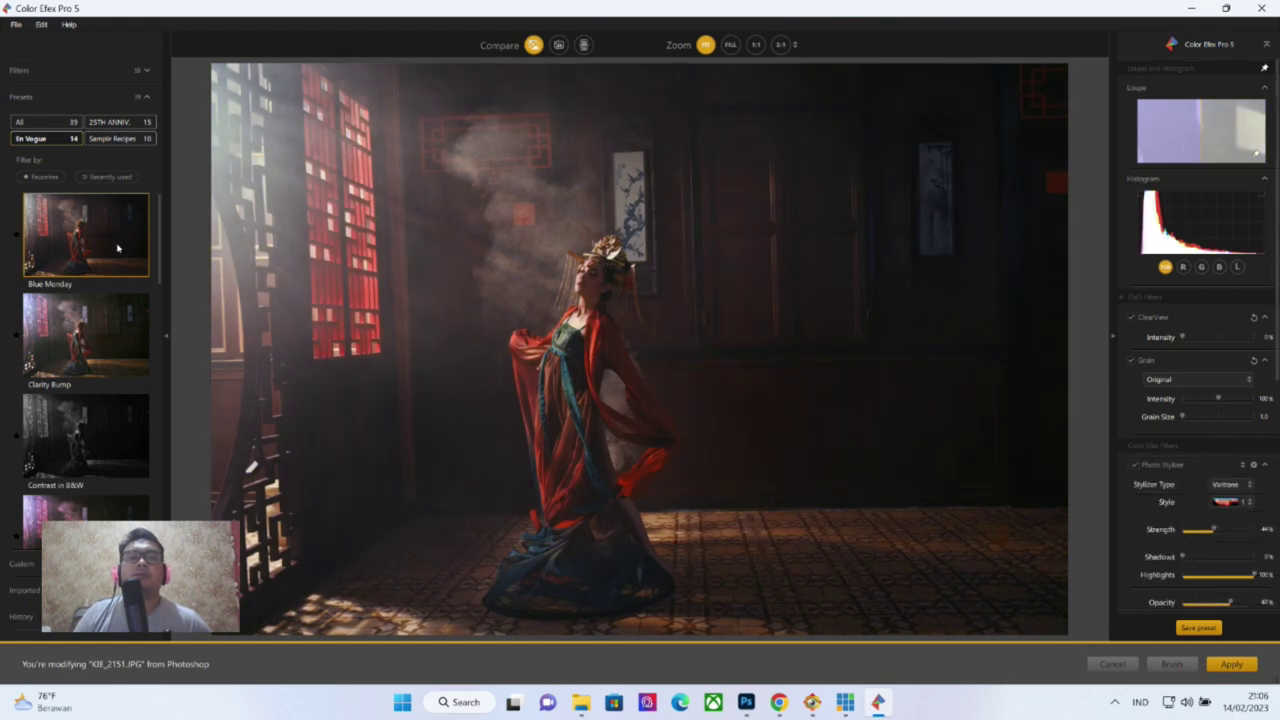
{"action": "left_click", "coordinate": [112, 340]}
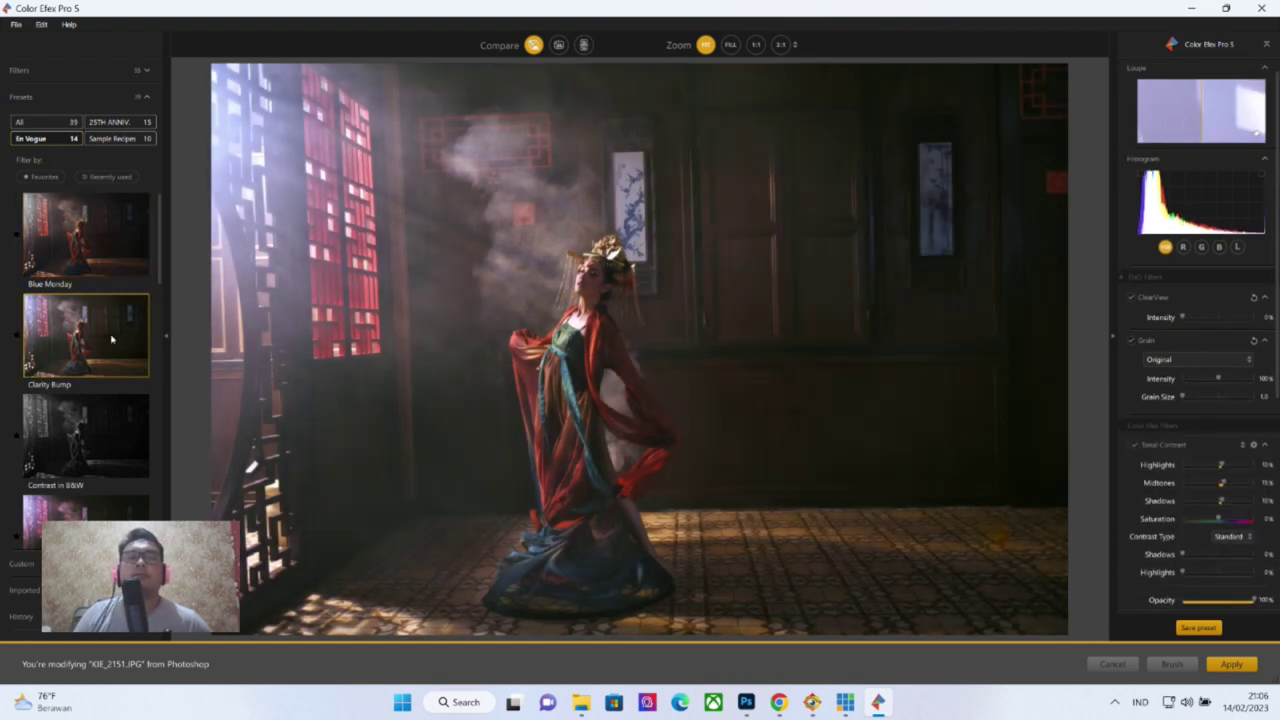
{"action": "left_click", "coordinate": [108, 425]}
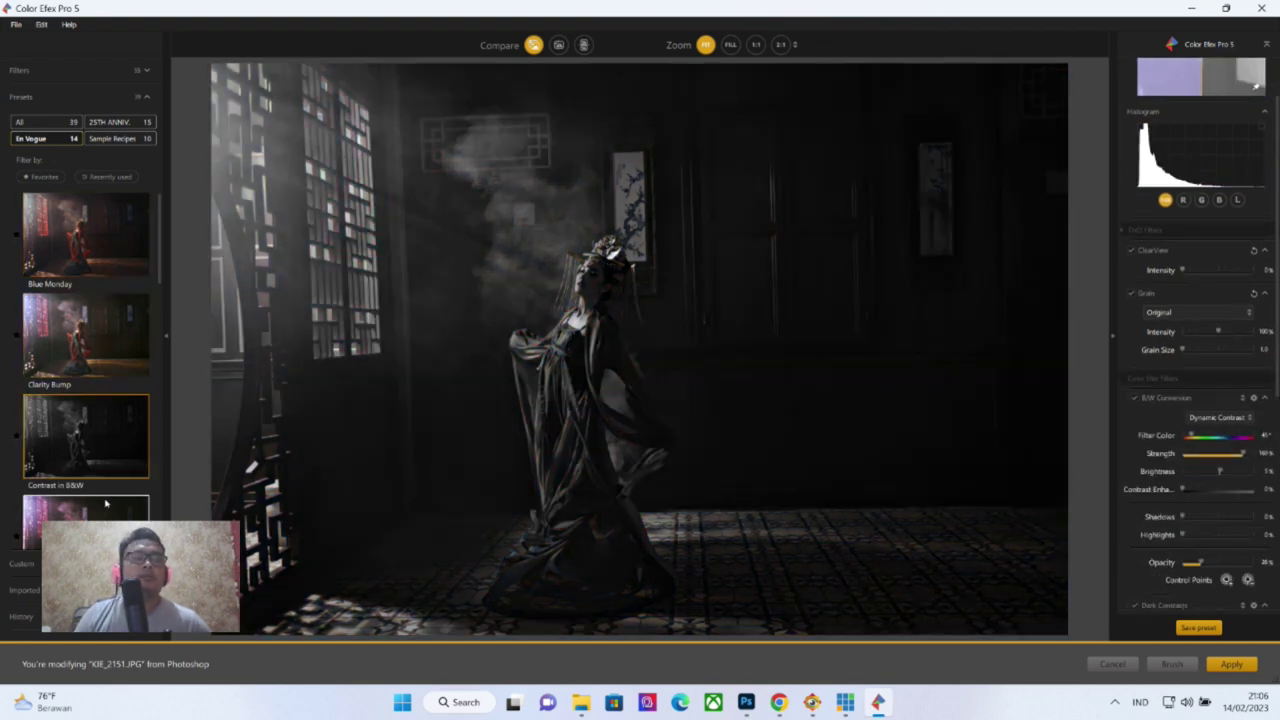
{"action": "left_click", "coordinate": [108, 505]}
{"action": "scroll", "coordinate": [125, 467], "scroll_direction": "down", "scroll_amount": 2}
{"action": "left_click", "coordinate": [118, 489]}
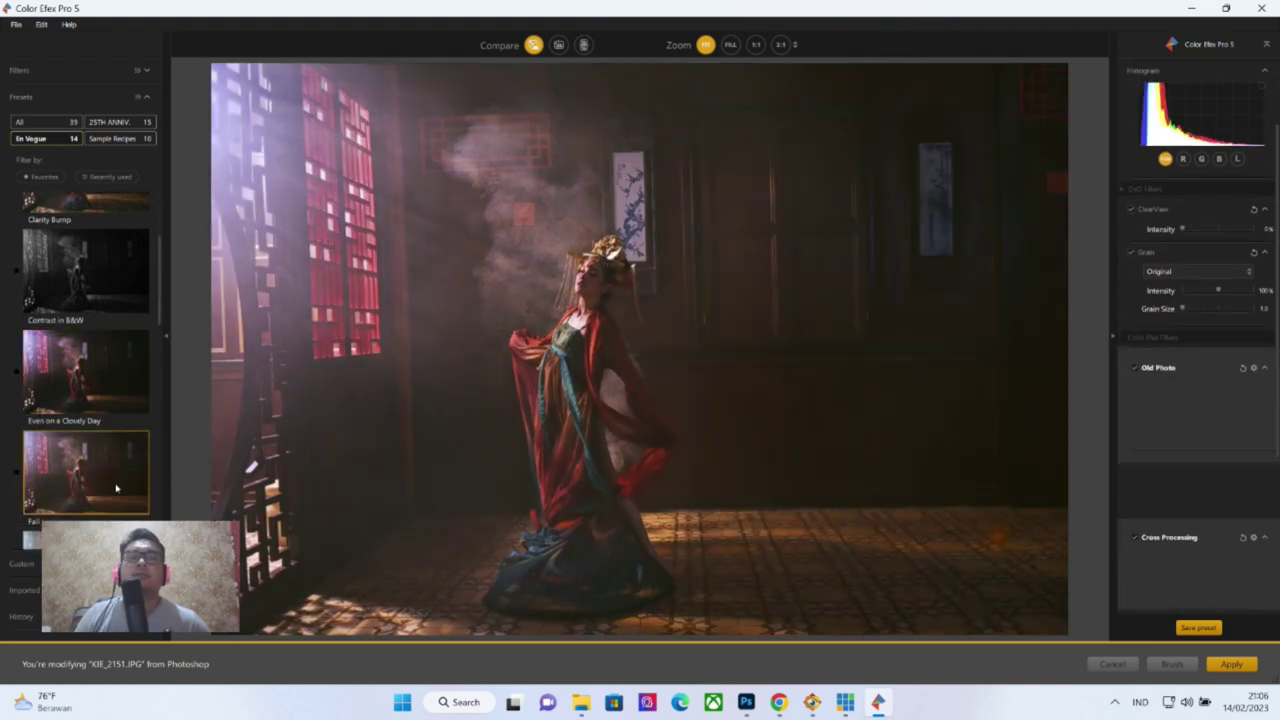
{"action": "scroll", "coordinate": [107, 471], "scroll_direction": "down", "scroll_amount": 1}
{"action": "scroll", "coordinate": [107, 471], "scroll_direction": "down", "scroll_amount": 1}
{"action": "left_click", "coordinate": [100, 474]}
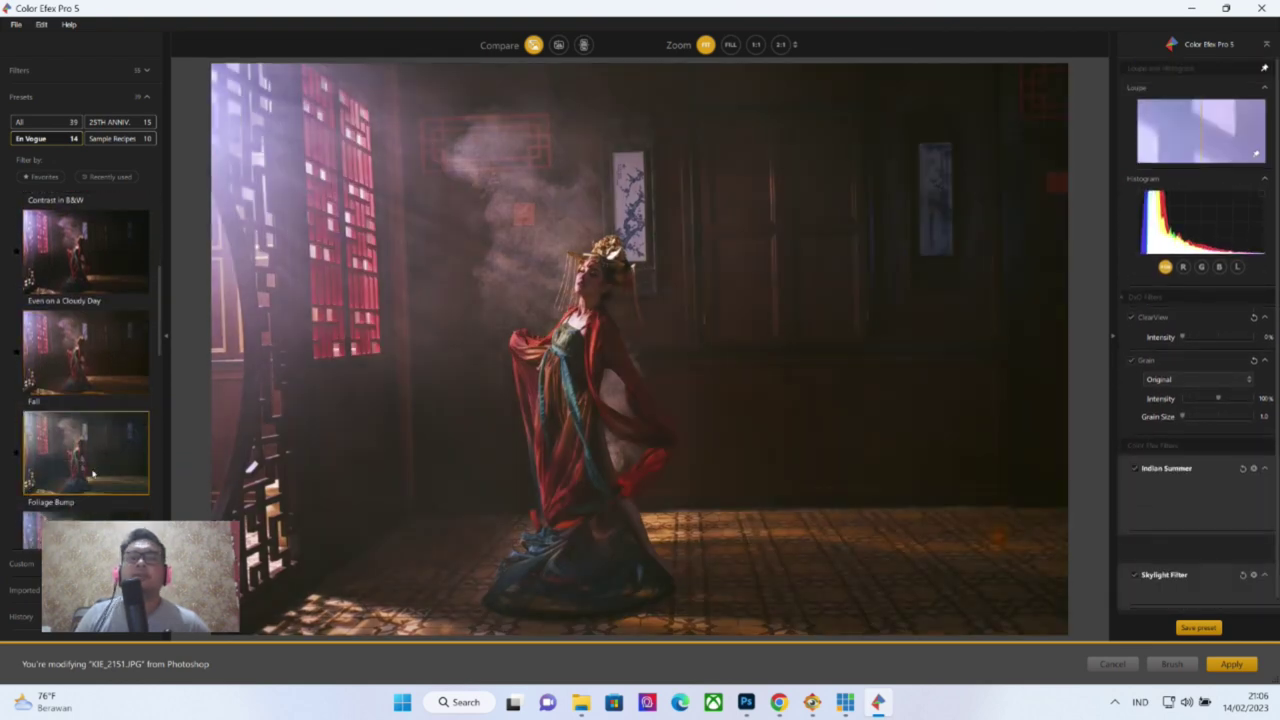
{"action": "scroll", "coordinate": [98, 473], "scroll_direction": "down", "scroll_amount": 1}
{"action": "scroll", "coordinate": [98, 473], "scroll_direction": "down", "scroll_amount": 1}
Preview HDR Like, Red Rocks and Soft Muted, then settle back on Clarity Bump
{"action": "left_click", "coordinate": [97, 448]}
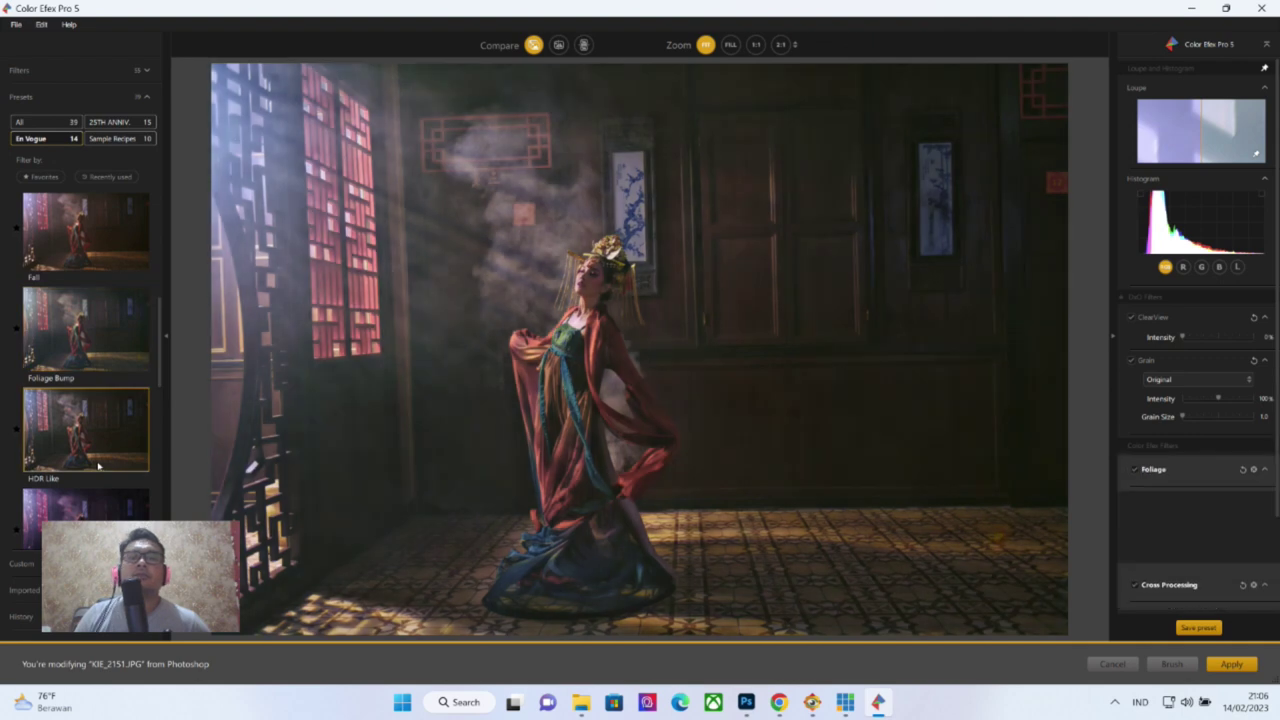
{"action": "scroll", "coordinate": [97, 444], "scroll_direction": "down", "scroll_amount": 1}
{"action": "scroll", "coordinate": [97, 444], "scroll_direction": "down", "scroll_amount": 1}
{"action": "left_click", "coordinate": [95, 443]}
{"action": "scroll", "coordinate": [90, 442], "scroll_direction": "down", "scroll_amount": 1}
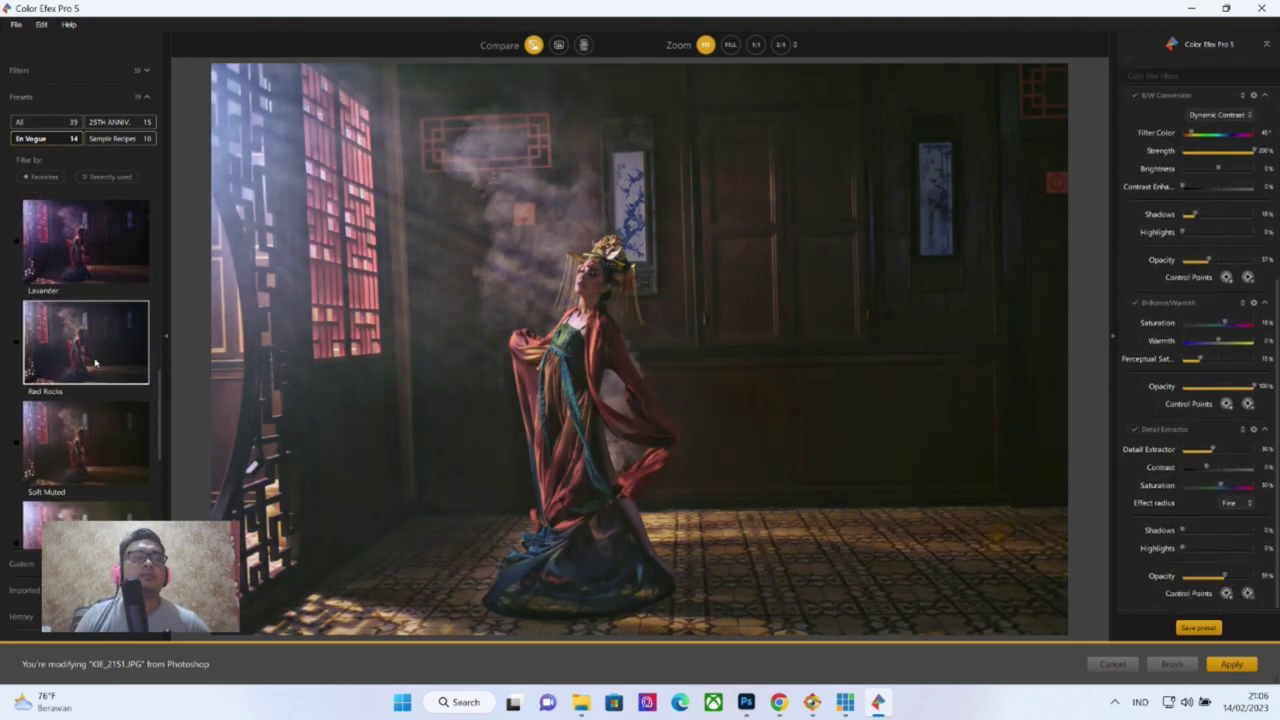
{"action": "left_click", "coordinate": [89, 453]}
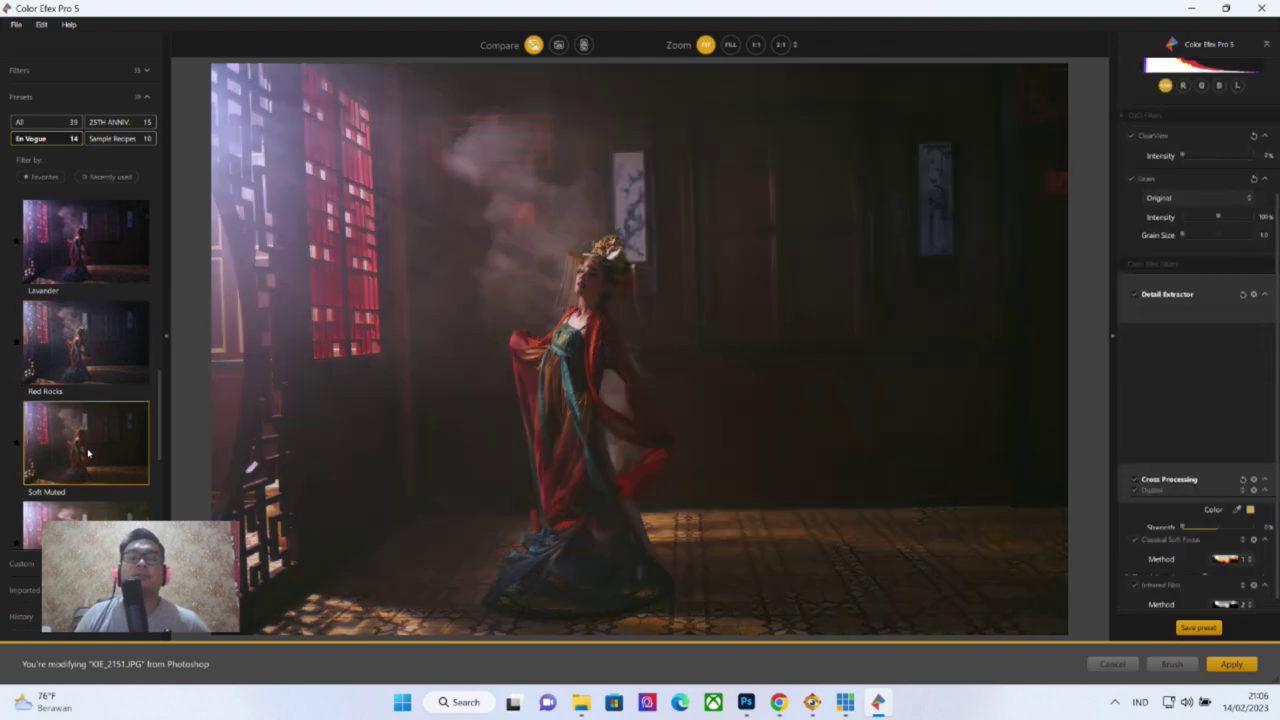
{"action": "scroll", "coordinate": [80, 428], "scroll_direction": "up", "scroll_amount": 1}
{"action": "scroll", "coordinate": [80, 420], "scroll_direction": "up", "scroll_amount": 2}
{"action": "scroll", "coordinate": [78, 350], "scroll_direction": "up", "scroll_amount": 2}
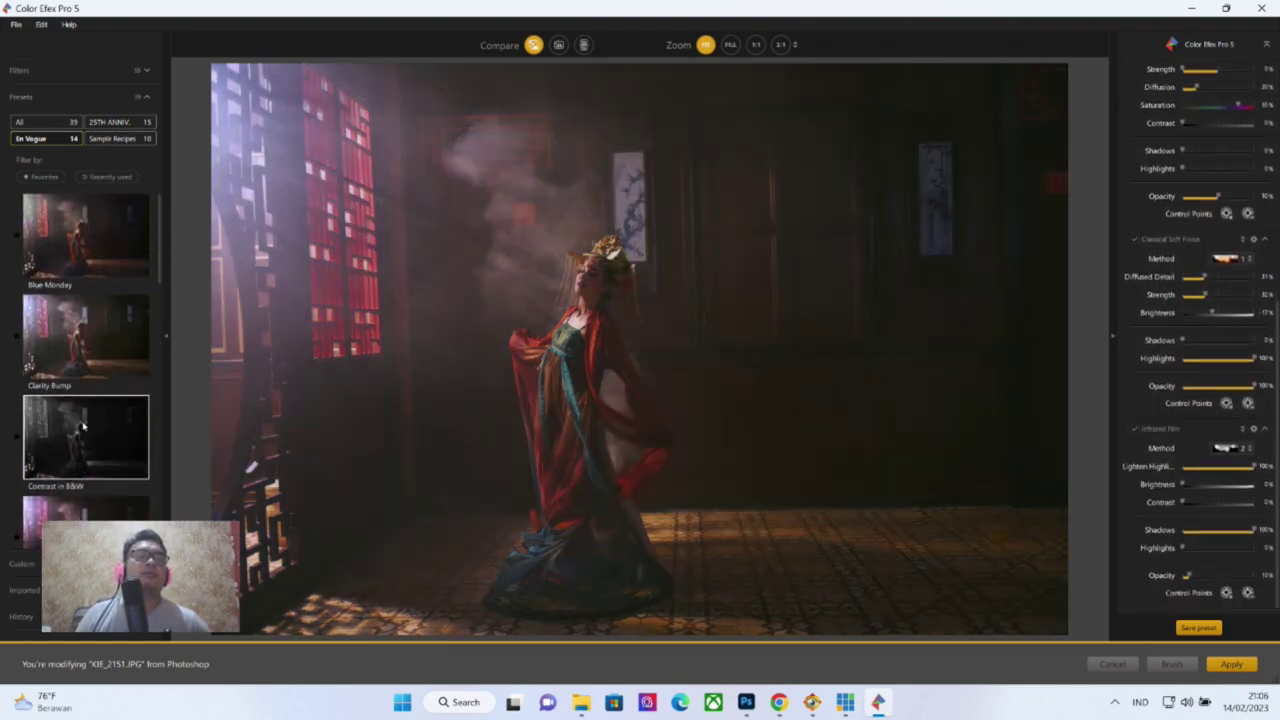
{"action": "left_click", "coordinate": [74, 258]}
{"action": "left_click", "coordinate": [83, 350]}
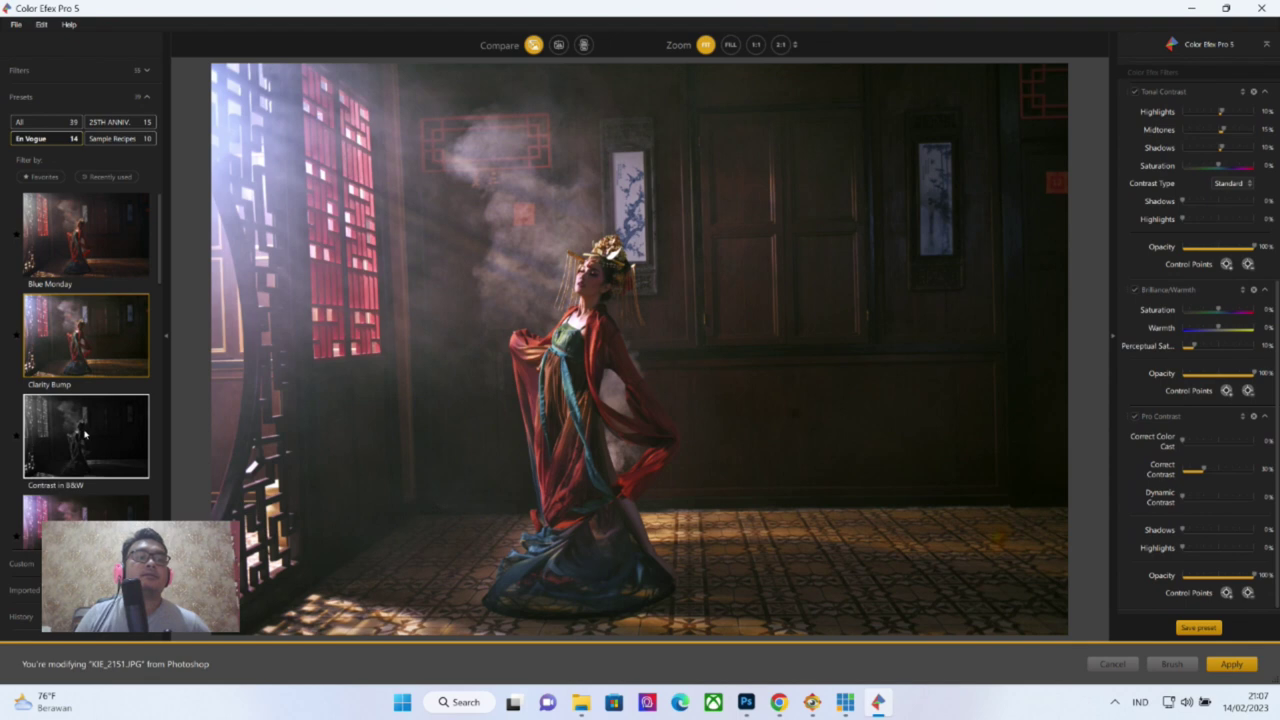
Preview the Contrast in B&W, Even on a Cloudy Day, Fall, Red Rocks and Soft Muted presets
{"action": "left_click", "coordinate": [85, 433]}
{"action": "scroll", "coordinate": [100, 415], "scroll_direction": "down", "scroll_amount": 2}
{"action": "left_click", "coordinate": [101, 353]}
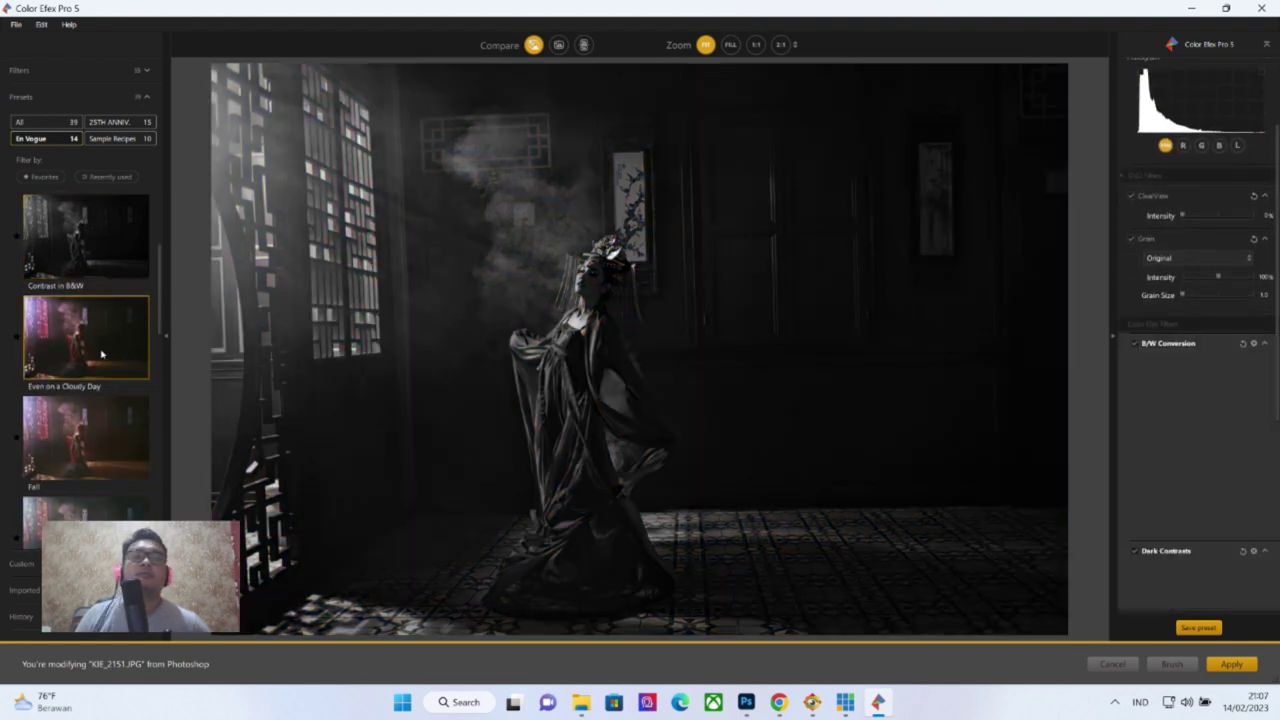
{"action": "left_click", "coordinate": [100, 410]}
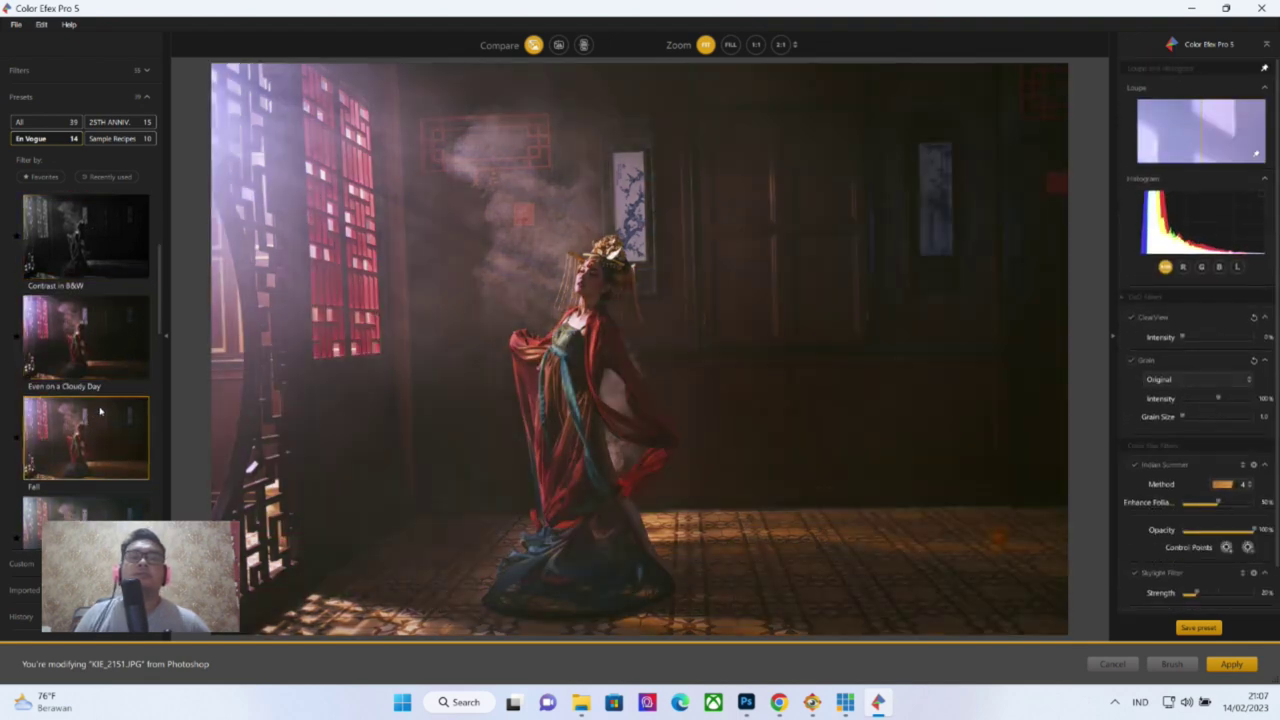
{"action": "scroll", "coordinate": [102, 412], "scroll_direction": "down", "scroll_amount": 5}
{"action": "left_click", "coordinate": [106, 416]}
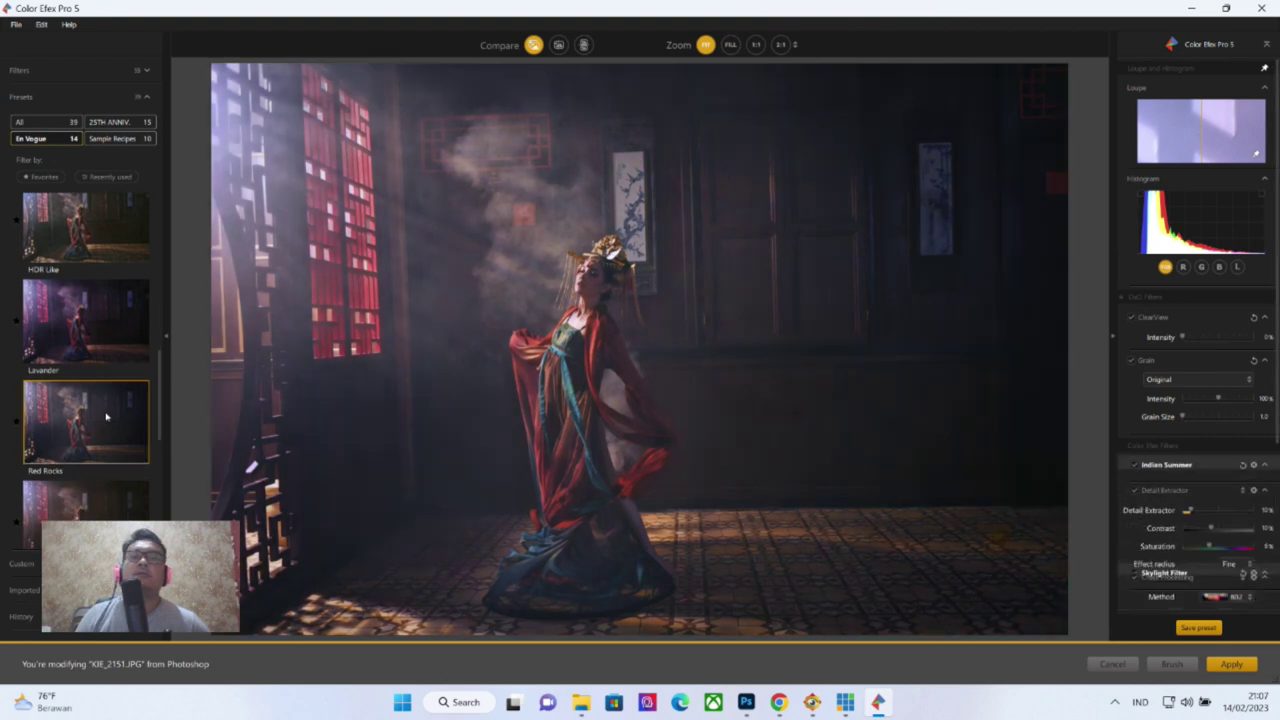
{"action": "scroll", "coordinate": [114, 410], "scroll_direction": "down", "scroll_amount": 2}
{"action": "left_click", "coordinate": [114, 447]}
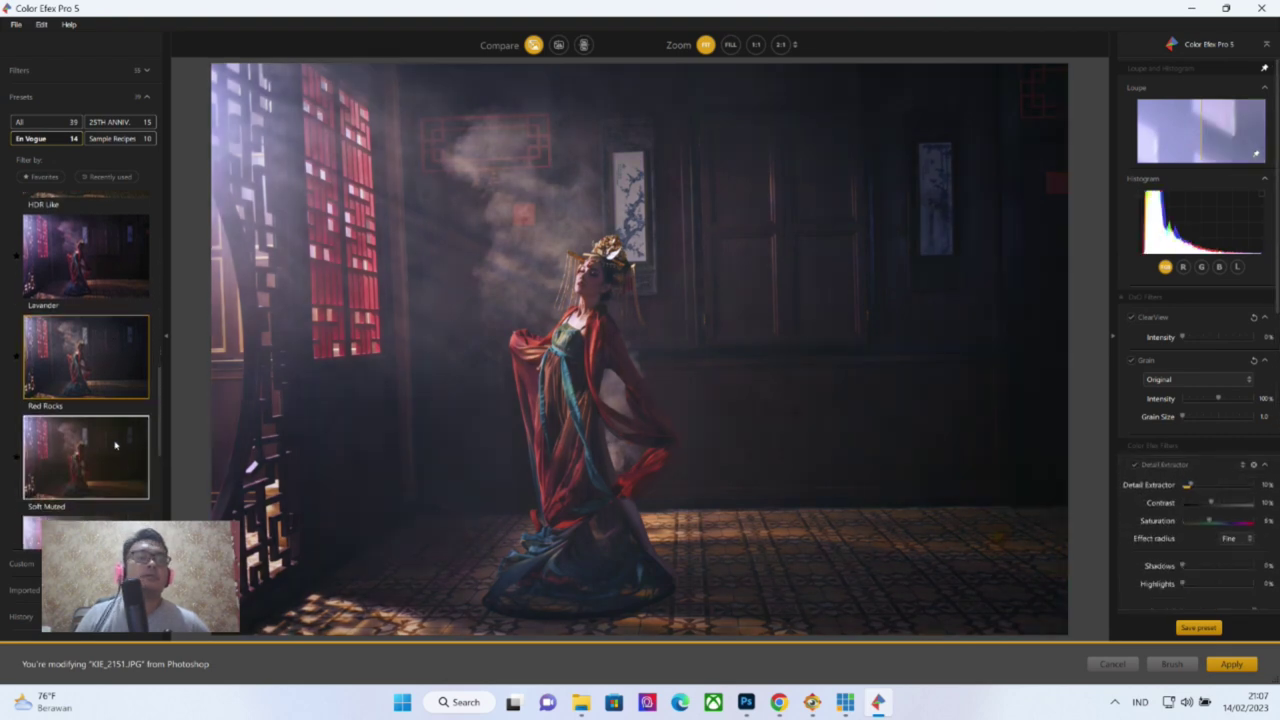
Compare Summer, Winter and Super Punch, then apply the Summer preset back to Photoshop
{"action": "scroll", "coordinate": [114, 447], "scroll_direction": "down", "scroll_amount": 2}
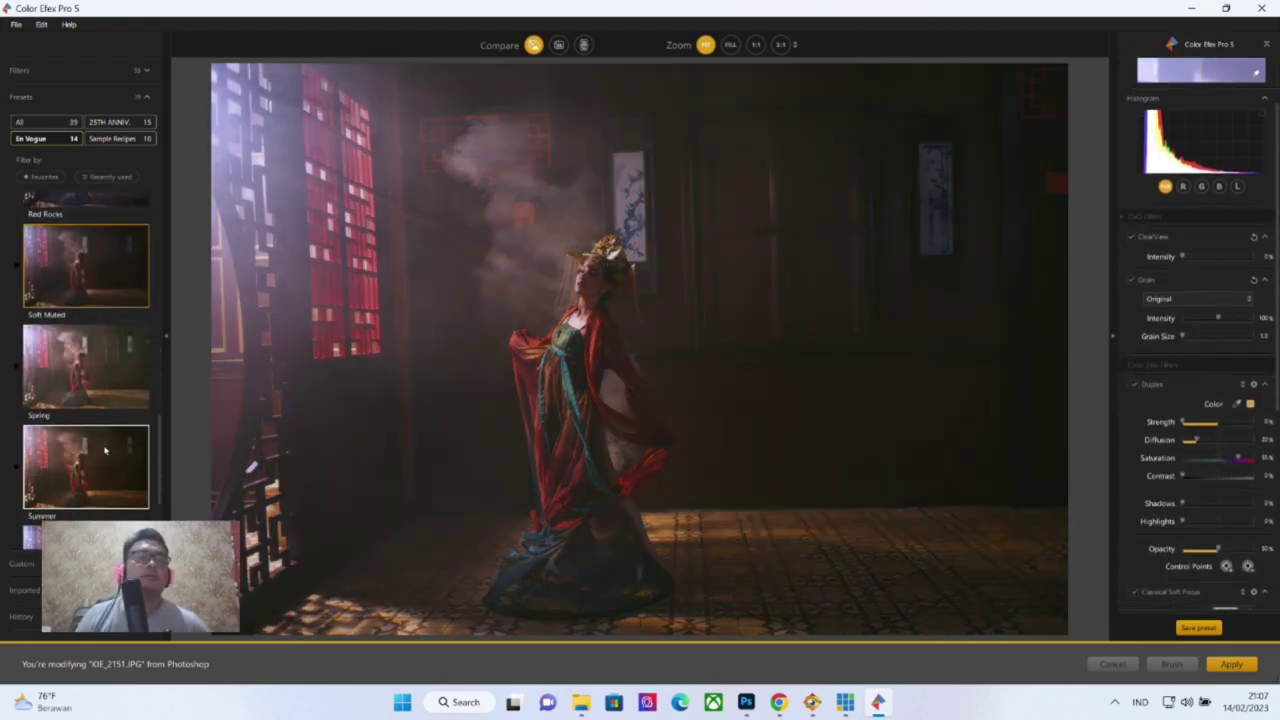
{"action": "left_click", "coordinate": [101, 456]}
{"action": "scroll", "coordinate": [101, 456], "scroll_direction": "down", "scroll_amount": 2}
{"action": "left_click", "coordinate": [101, 462]}
{"action": "left_click", "coordinate": [101, 405]}
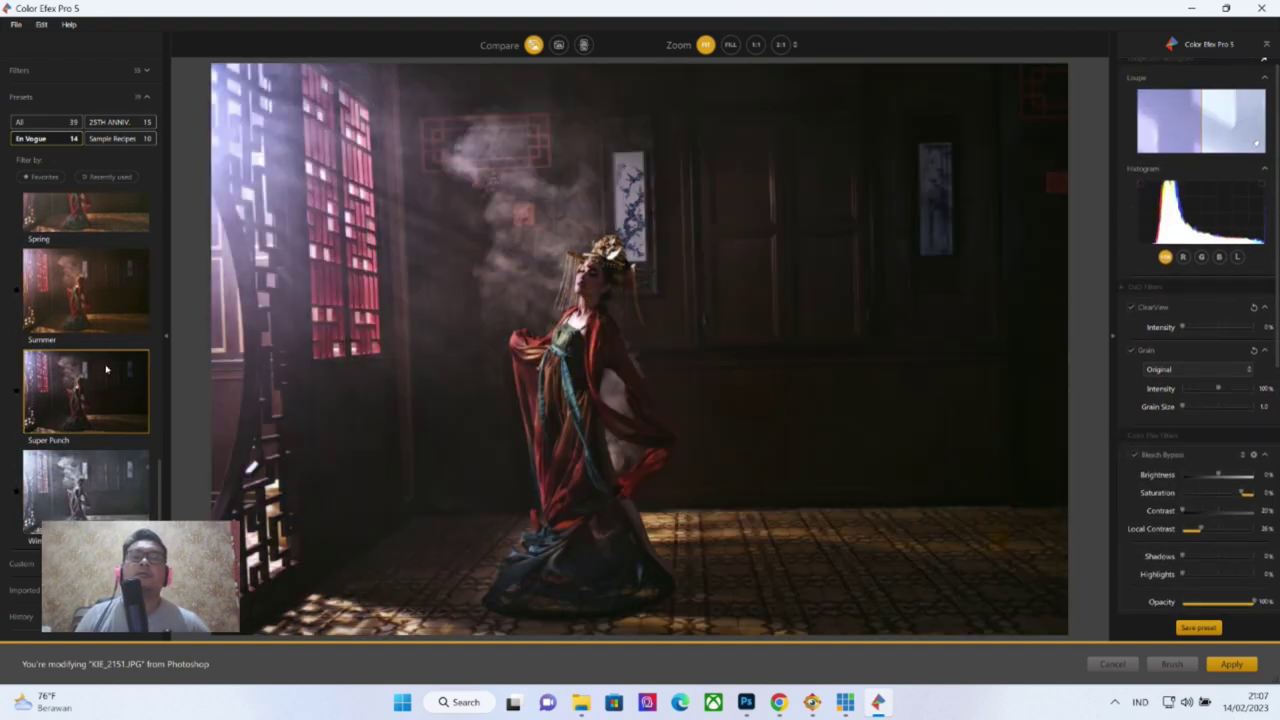
{"action": "left_click", "coordinate": [108, 317]}
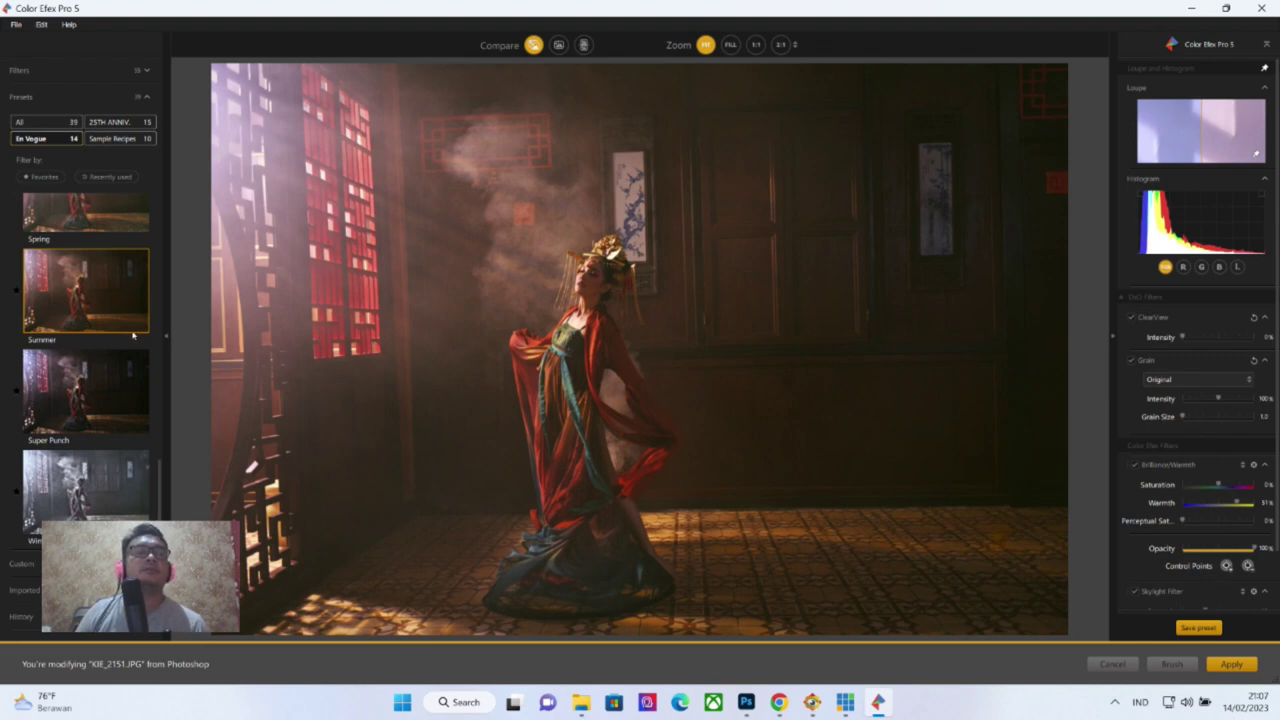
{"action": "left_click", "coordinate": [1240, 666]}
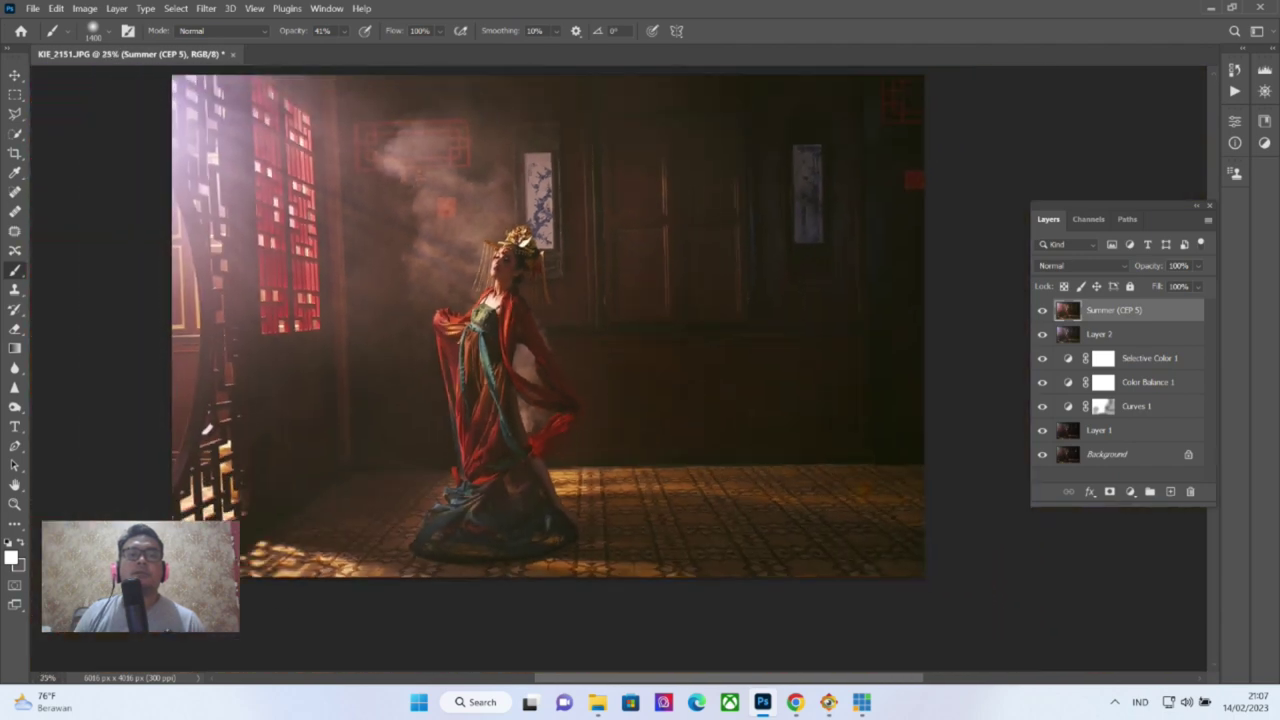
Fade Summer (CEP 5) to 24%, stamp visible layers into Layer 3, and add empty Layer 4
{"action": "left_click", "coordinate": [1198, 266]}
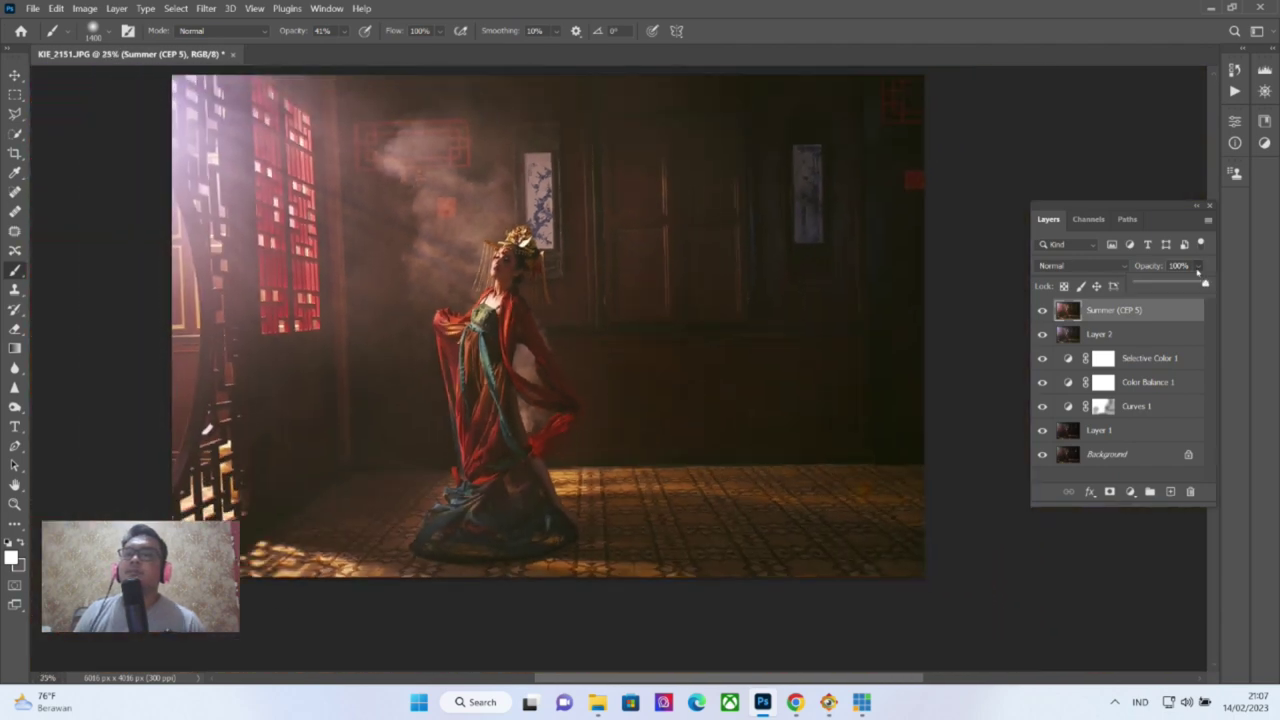
{"action": "mouse_move", "coordinate": [1194, 284]}
{"action": "left_mouse_down"}
{"action": "mouse_move", "coordinate": [1130, 286]}
{"action": "mouse_move", "coordinate": [1152, 286]}
{"action": "left_mouse_up"}
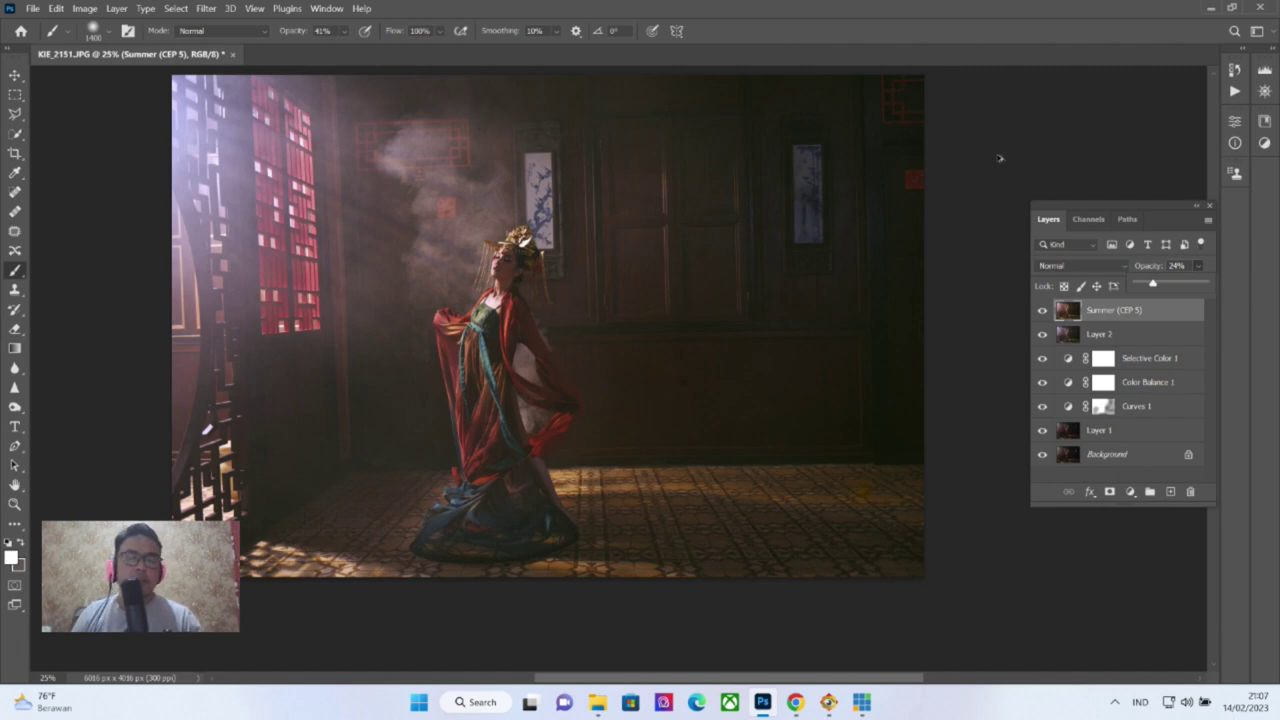
{"action": "key", "text": "ctrl+shift+alt+e"}
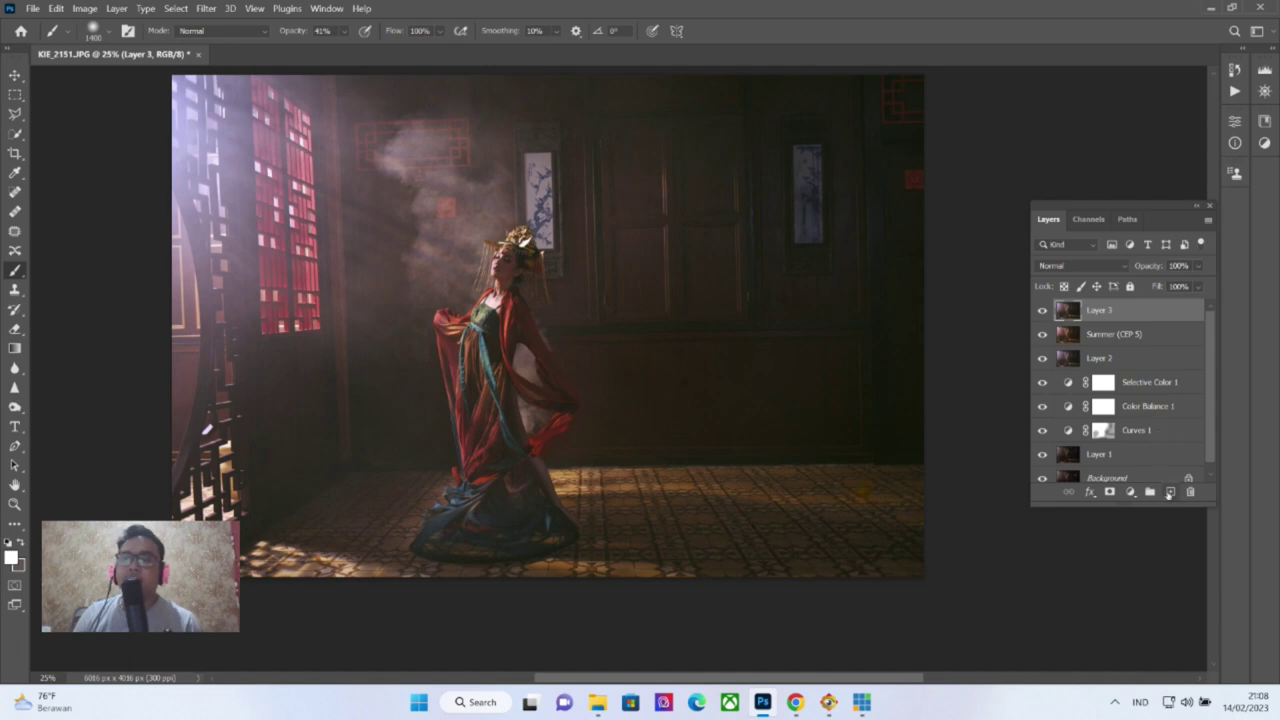
{"action": "left_click", "coordinate": [1170, 493]}
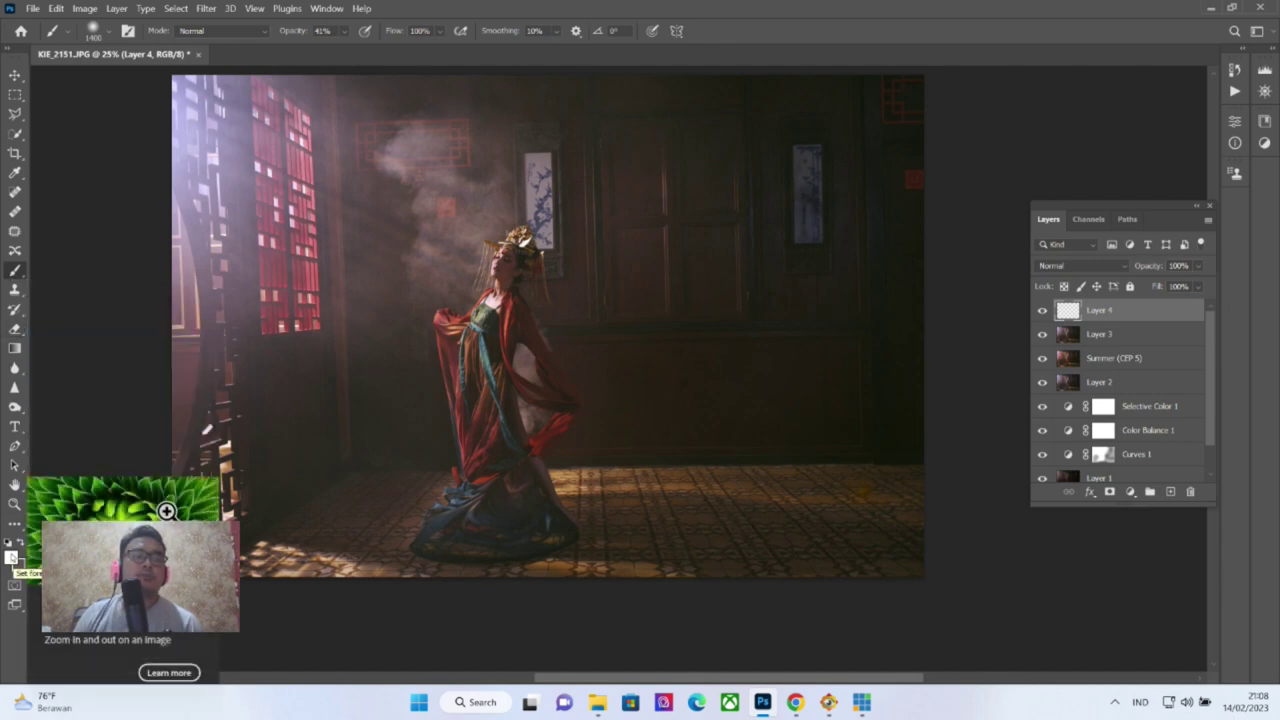
Paint a soft white glow over the left window with a larger, 100% opacity brush
{"action": "left_click", "coordinate": [344, 33]}
{"action": "left_click_drag", "start_coordinate": [357, 49], "coordinate": [418, 53]}
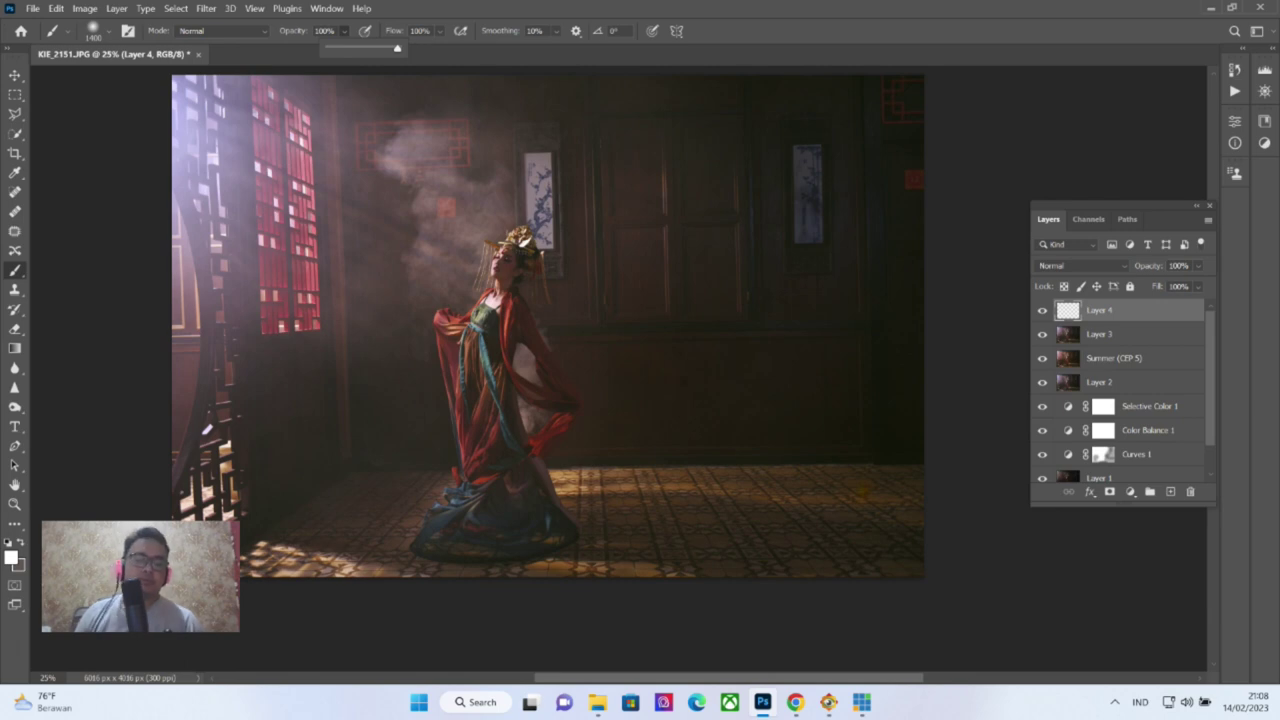
{"action": "key", "text": "bracketright"}
{"action": "key", "text": "bracketright"}
{"action": "key", "text": "bracketright"}
{"action": "key", "text": "bracketright"}
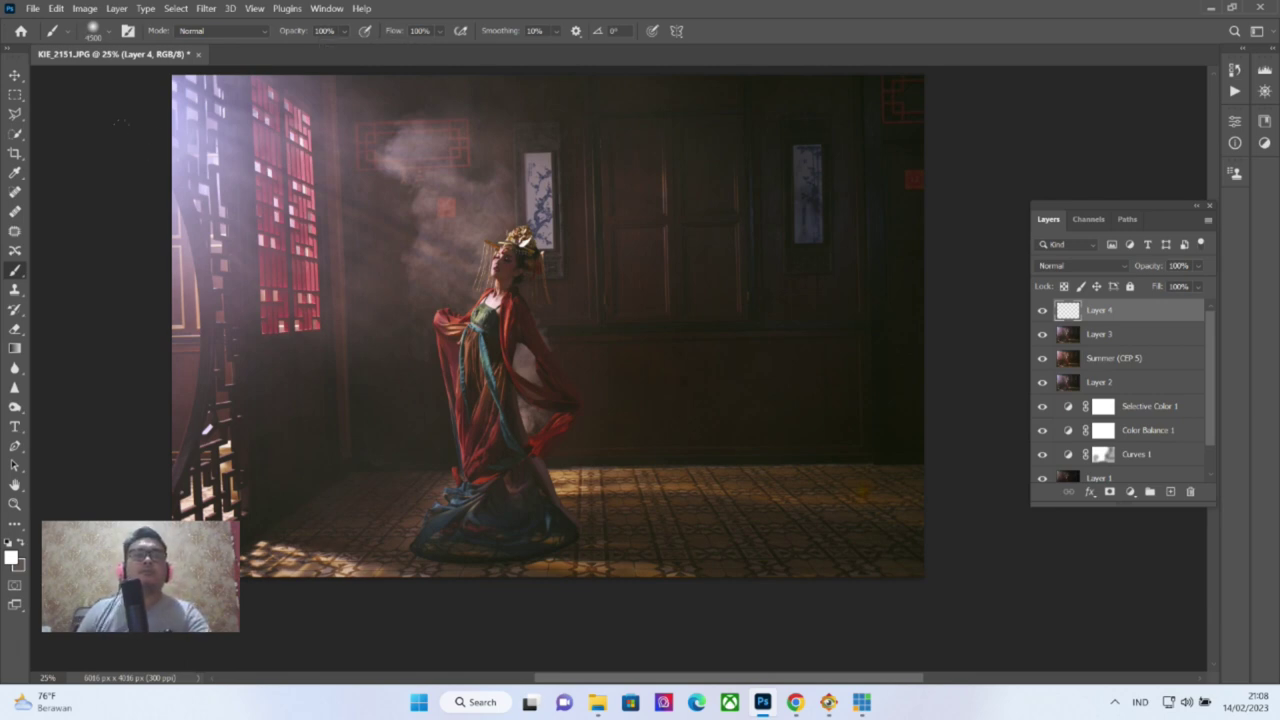
{"action": "left_click", "coordinate": [258, 258]}
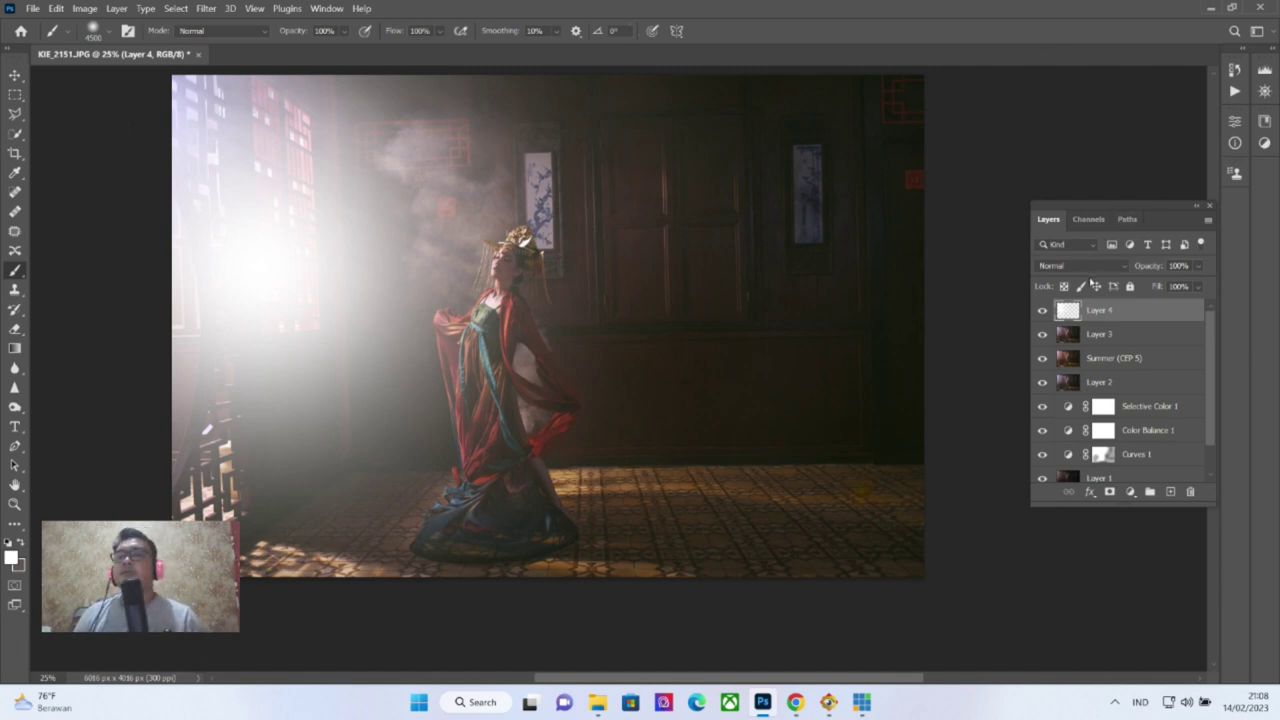
Set the glow layer to Screen blend at 18% opacity and toggle it to compare
{"action": "left_click", "coordinate": [1120, 266]}
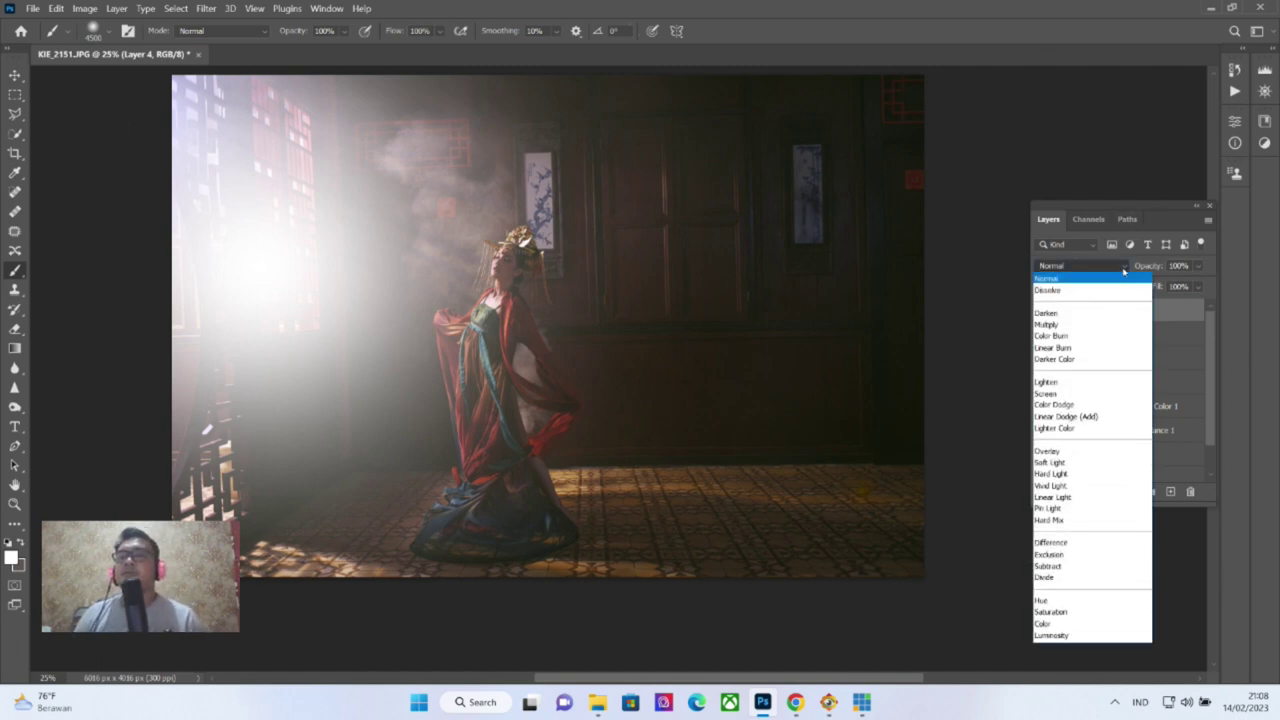
{"action": "left_click", "coordinate": [1089, 395]}
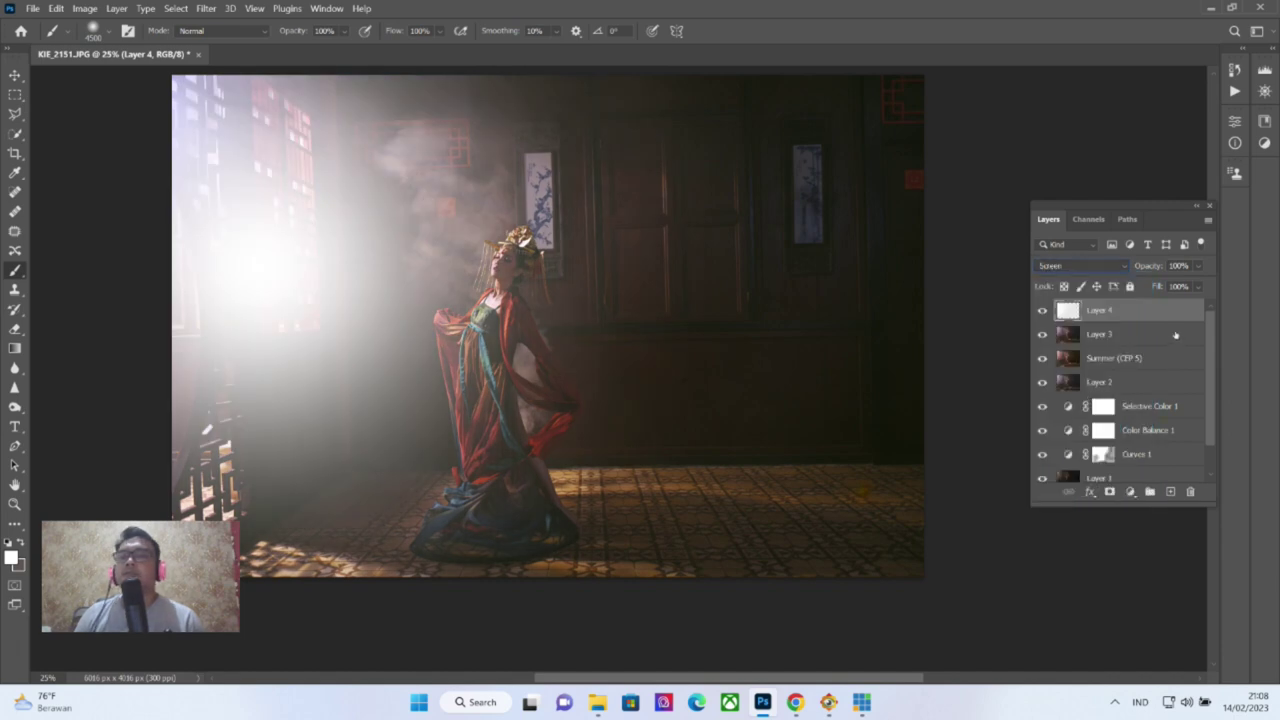
{"action": "left_click_drag", "start_coordinate": [1199, 266], "coordinate": [1136, 287]}
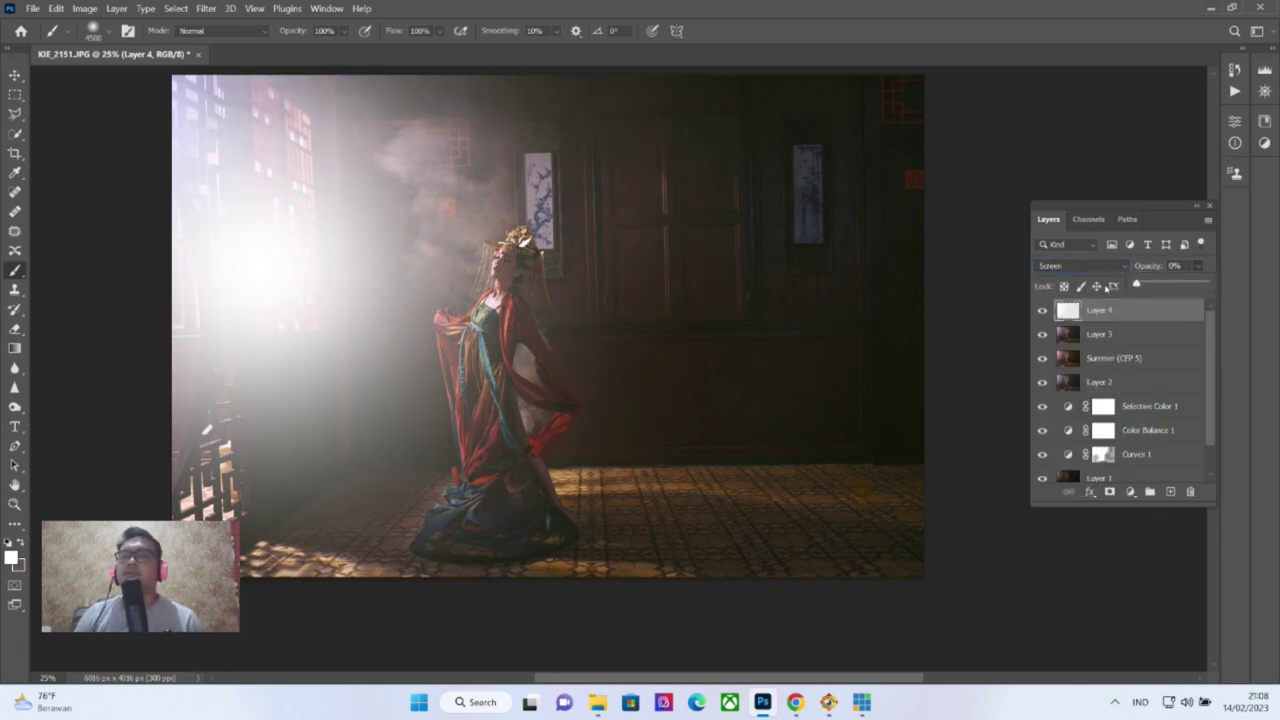
{"action": "left_click_drag", "start_coordinate": [1136, 287], "coordinate": [1151, 284]}
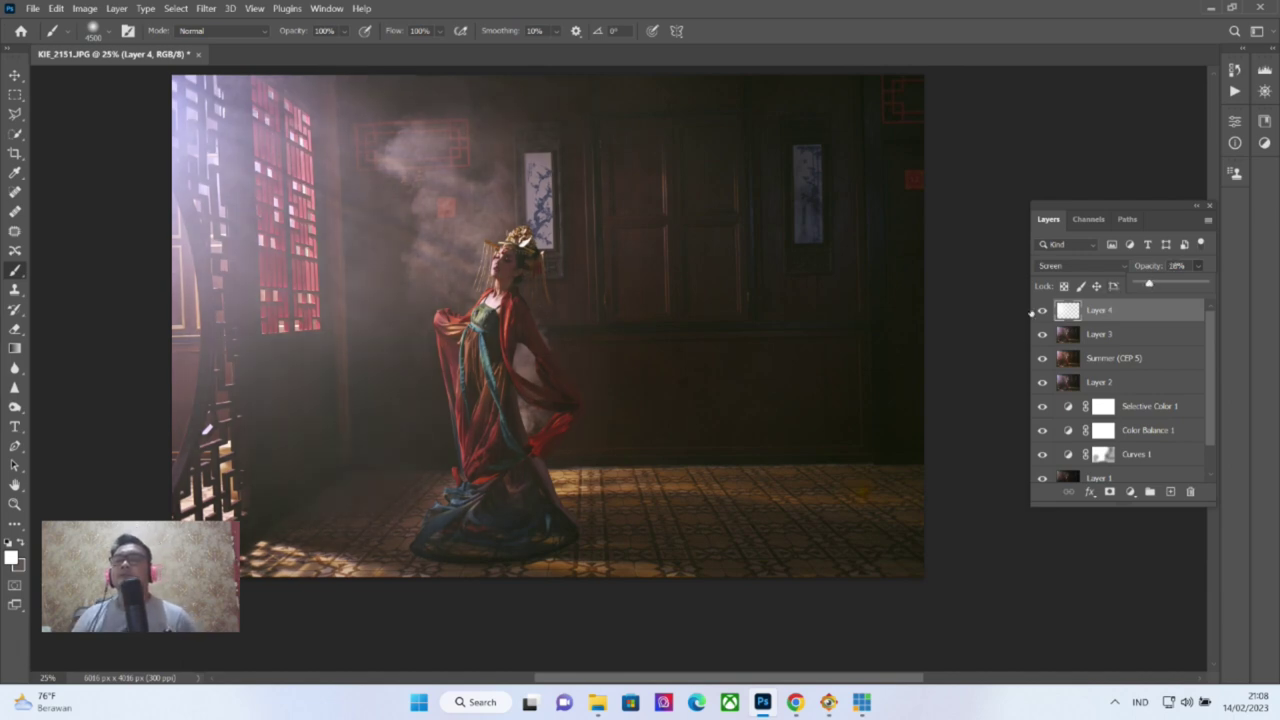
{"action": "left_click", "coordinate": [1043, 311]}
{"action": "left_click", "coordinate": [1043, 311]}
{"action": "left_click", "coordinate": [1043, 311]}
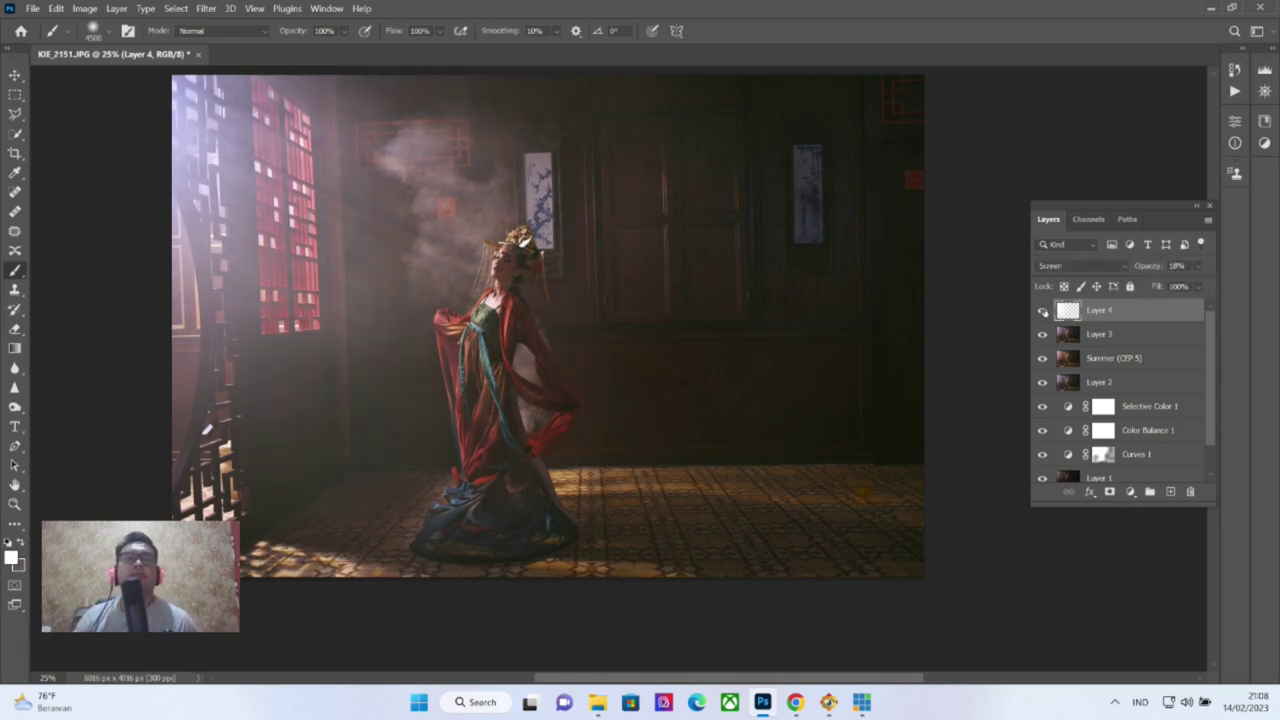
{"action": "left_click", "coordinate": [1043, 311]}
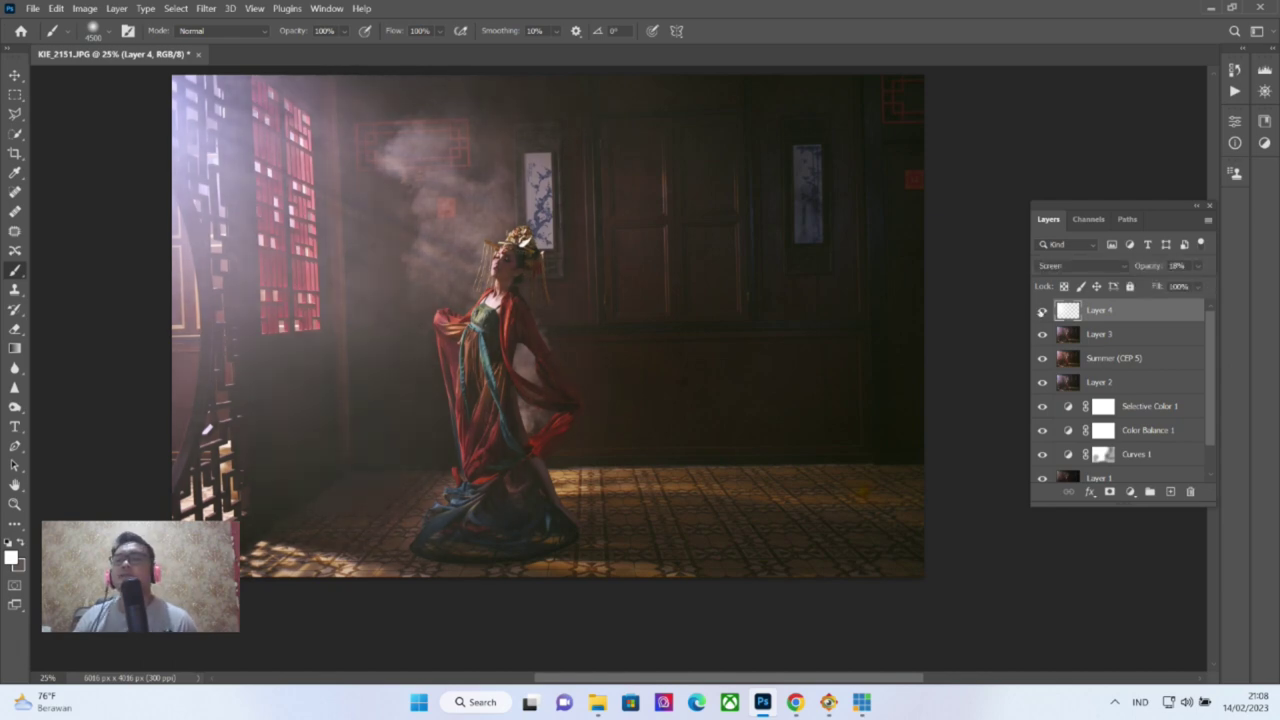
Flatten all layers into a single Background layer
{"action": "left_click", "coordinate": [116, 8]}
{"action": "left_click", "coordinate": [160, 553]}
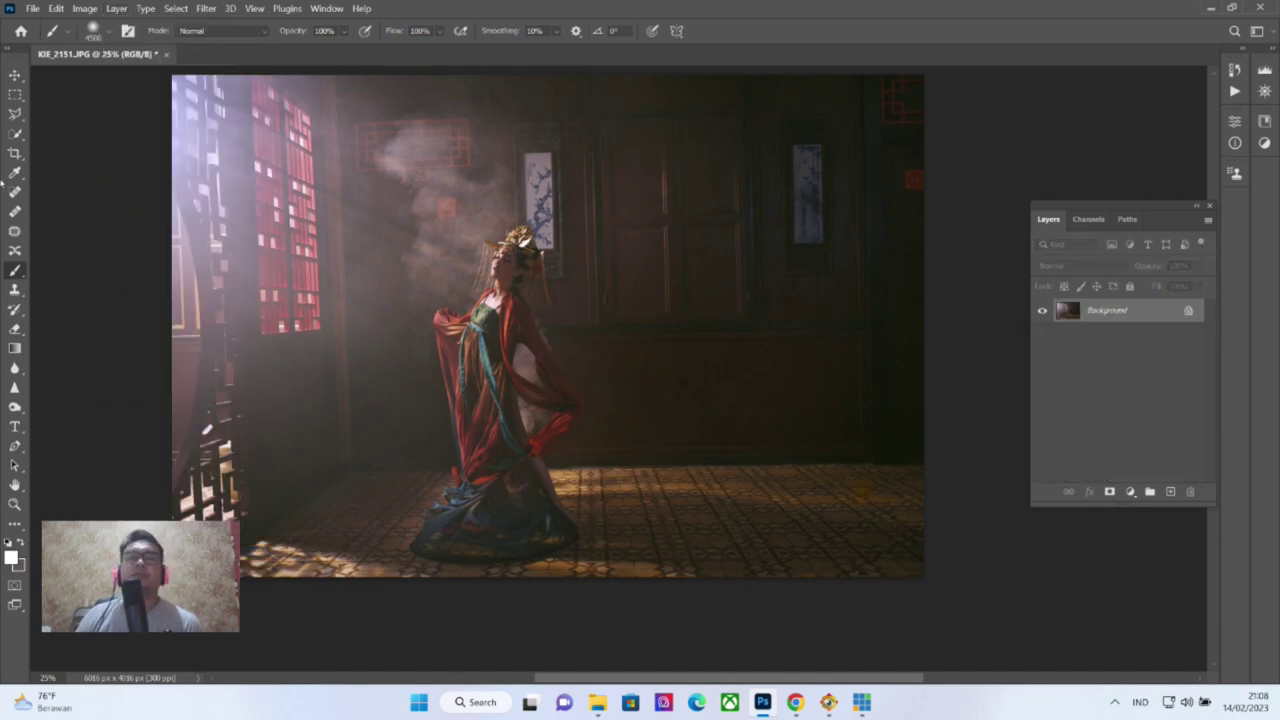
{"action": "left_click", "coordinate": [33, 8]}
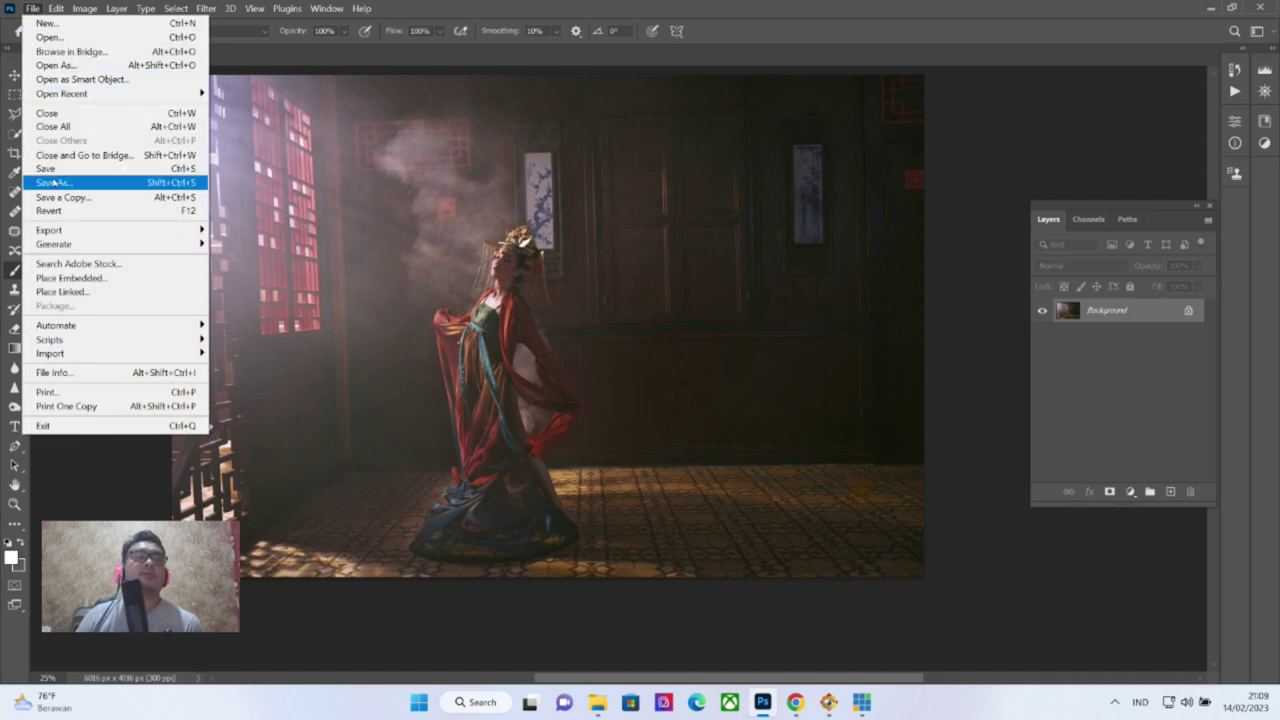
Save the image as JPEG named KIE_2151- in the highlander folder
{"action": "left_click", "coordinate": [54, 182]}
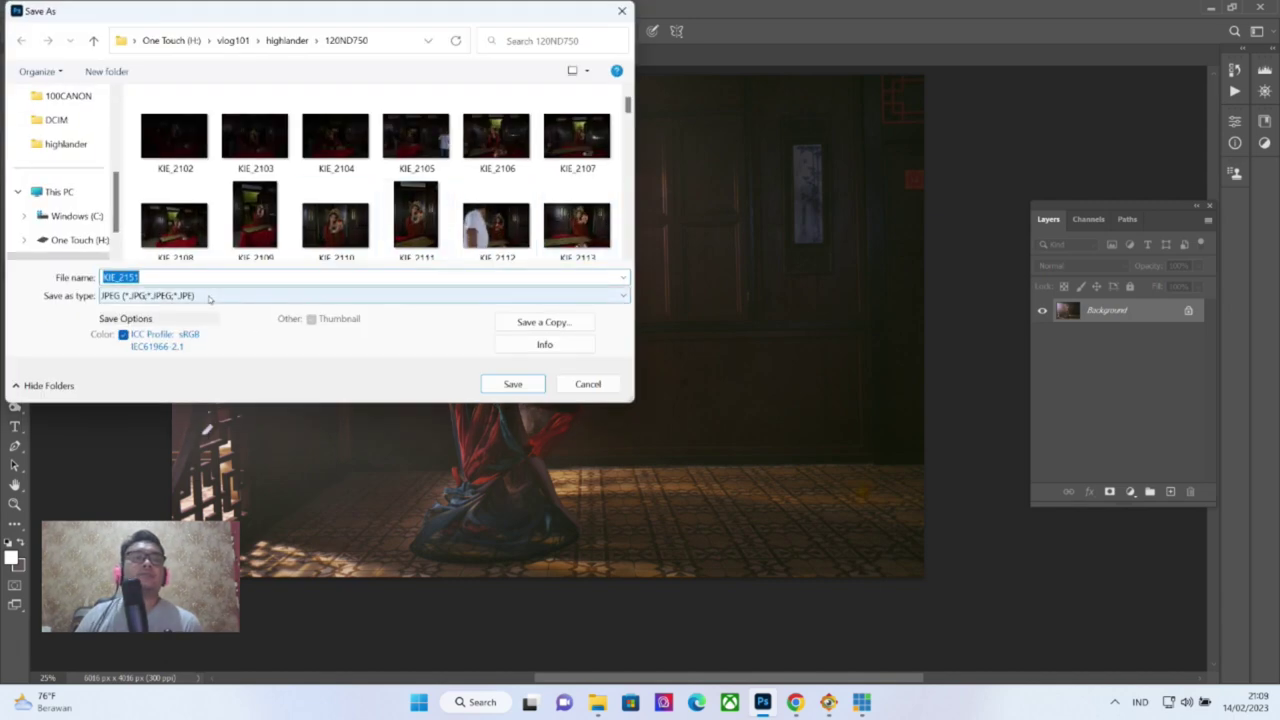
{"action": "left_click", "coordinate": [210, 298]}
{"action": "left_click", "coordinate": [200, 380]}
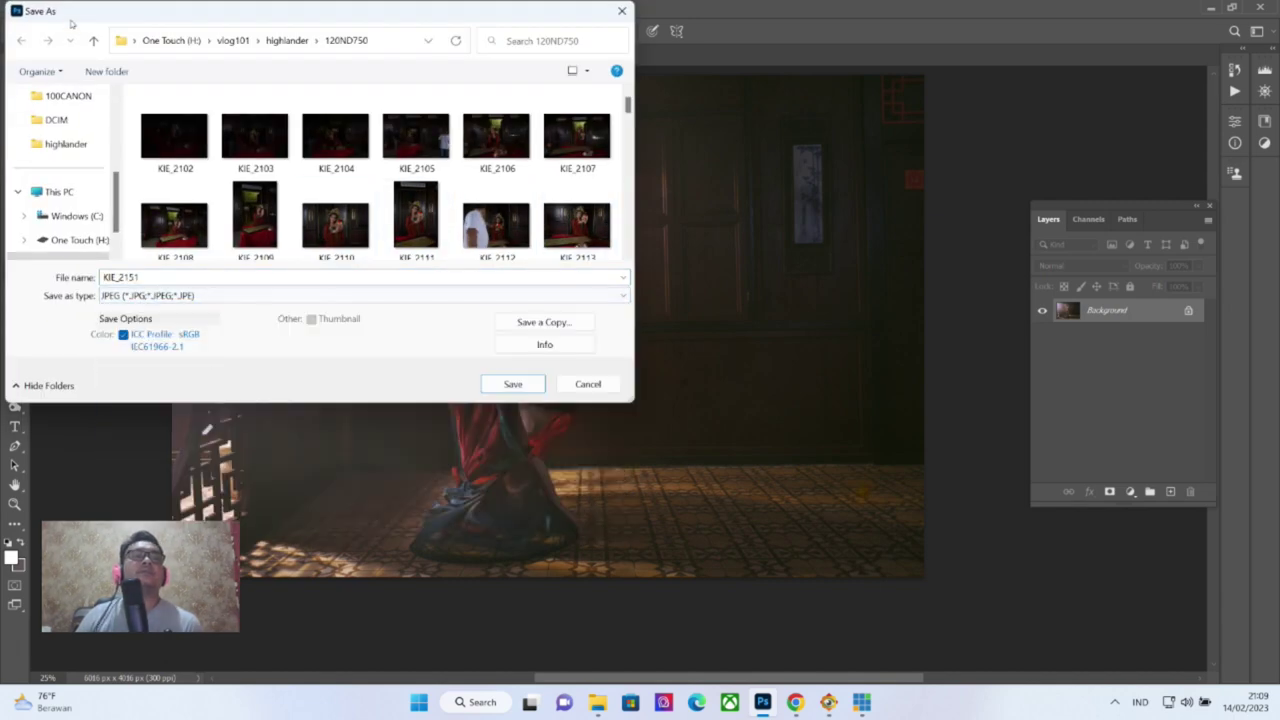
{"action": "left_click", "coordinate": [93, 40]}
{"action": "left_click", "coordinate": [189, 277]}
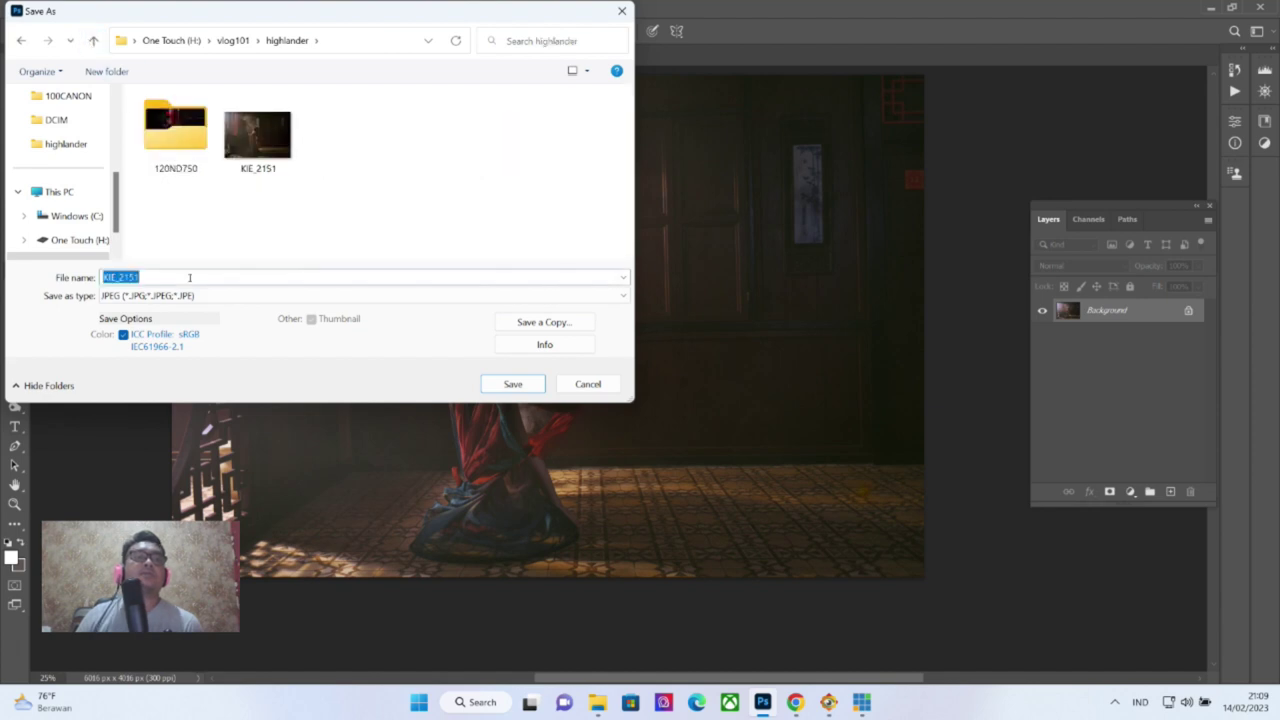
{"action": "left_click", "coordinate": [189, 277]}
{"action": "type", "text": "-"}
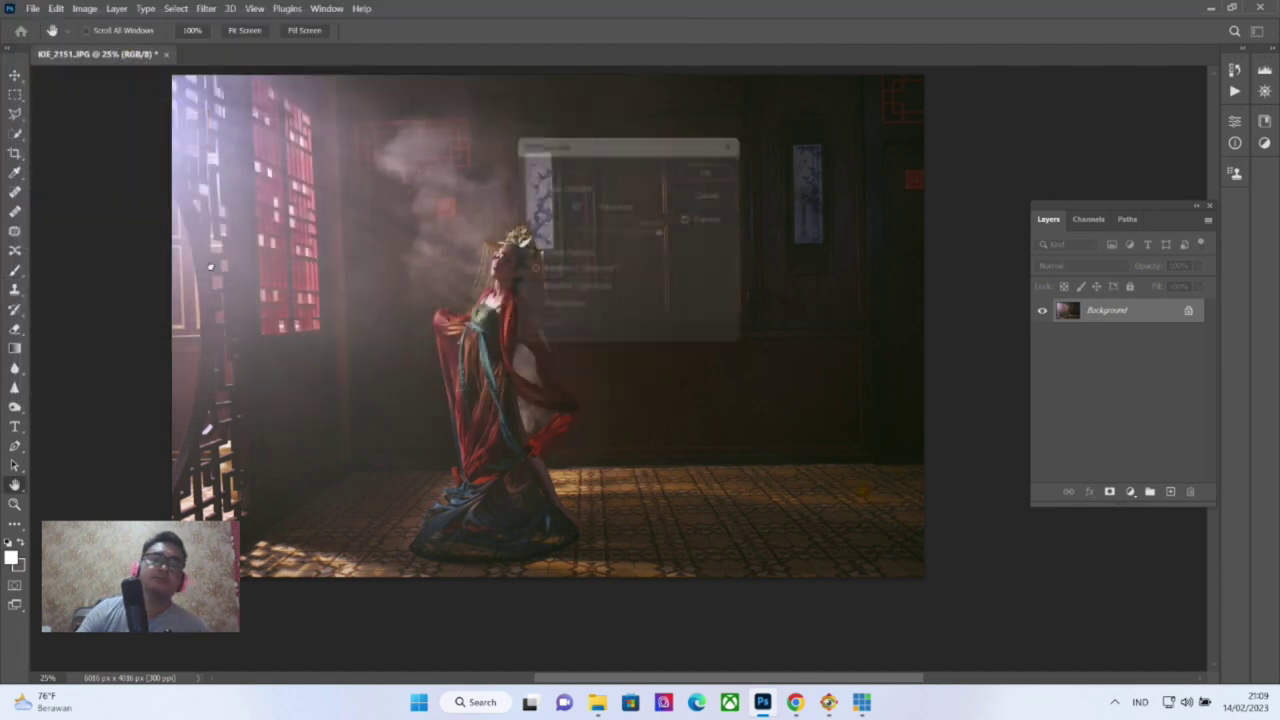
{"action": "key", "text": "Return"}
{"action": "key", "text": "Return"}
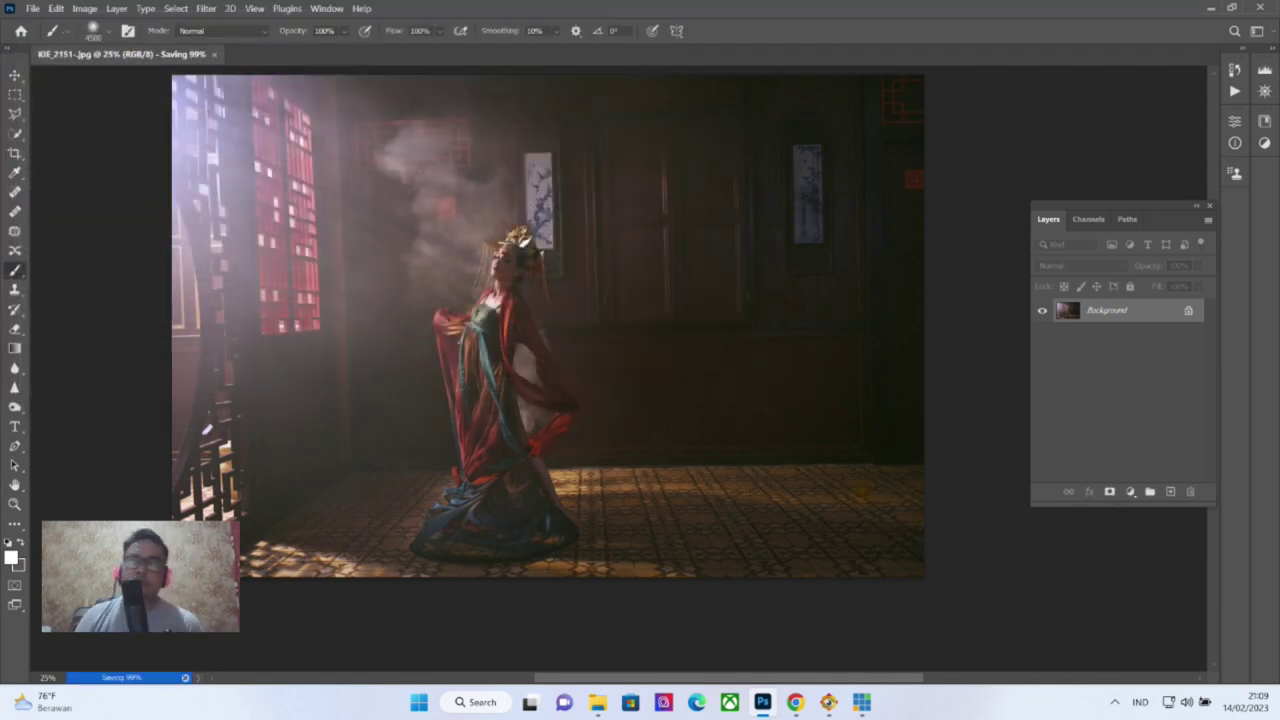
View KIE_2151-.jpg from the highlander folder full-screen in FastStone, then return to thumbnails
{"action": "left_click", "coordinate": [833, 710]}
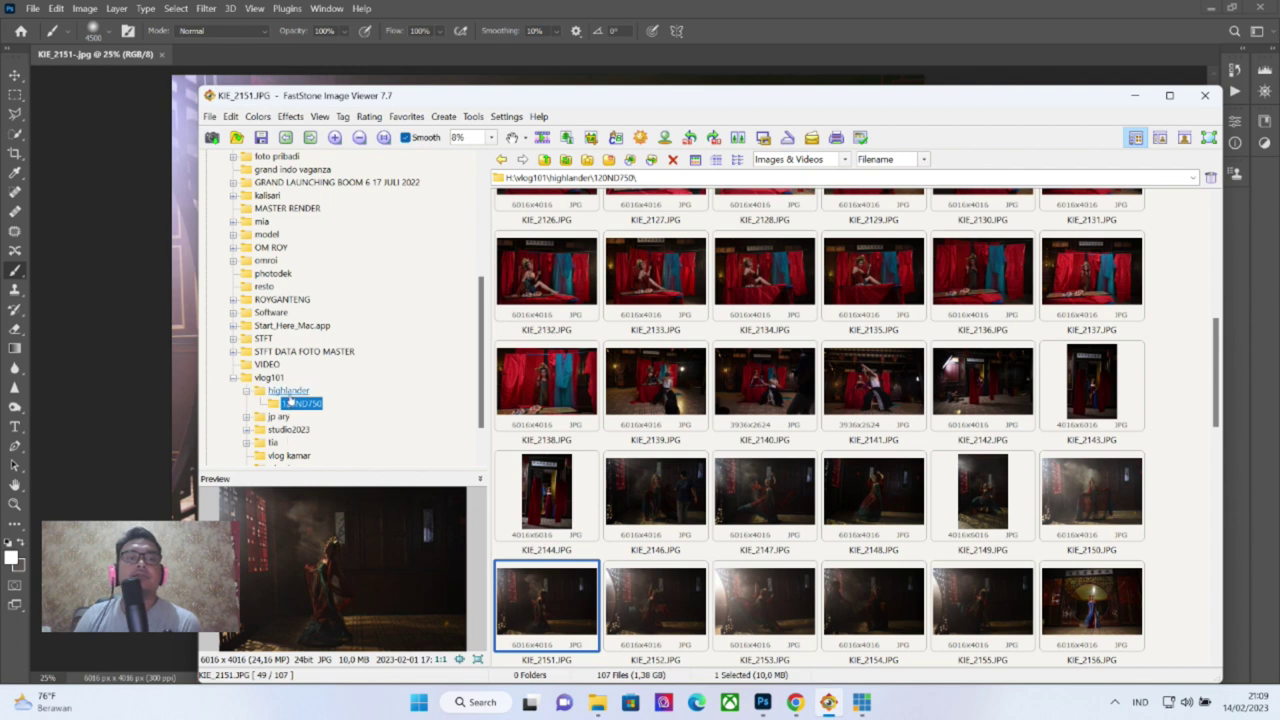
{"action": "left_click", "coordinate": [289, 391]}
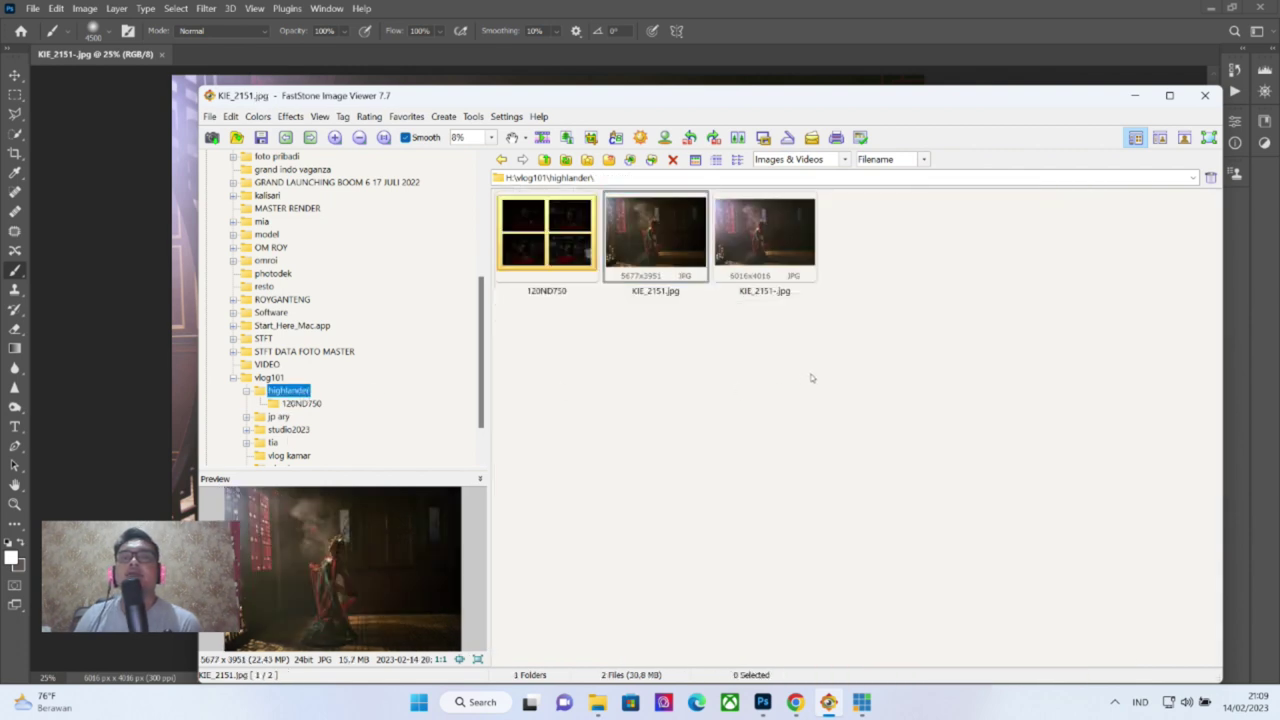
{"action": "double_click", "coordinate": [782, 265]}
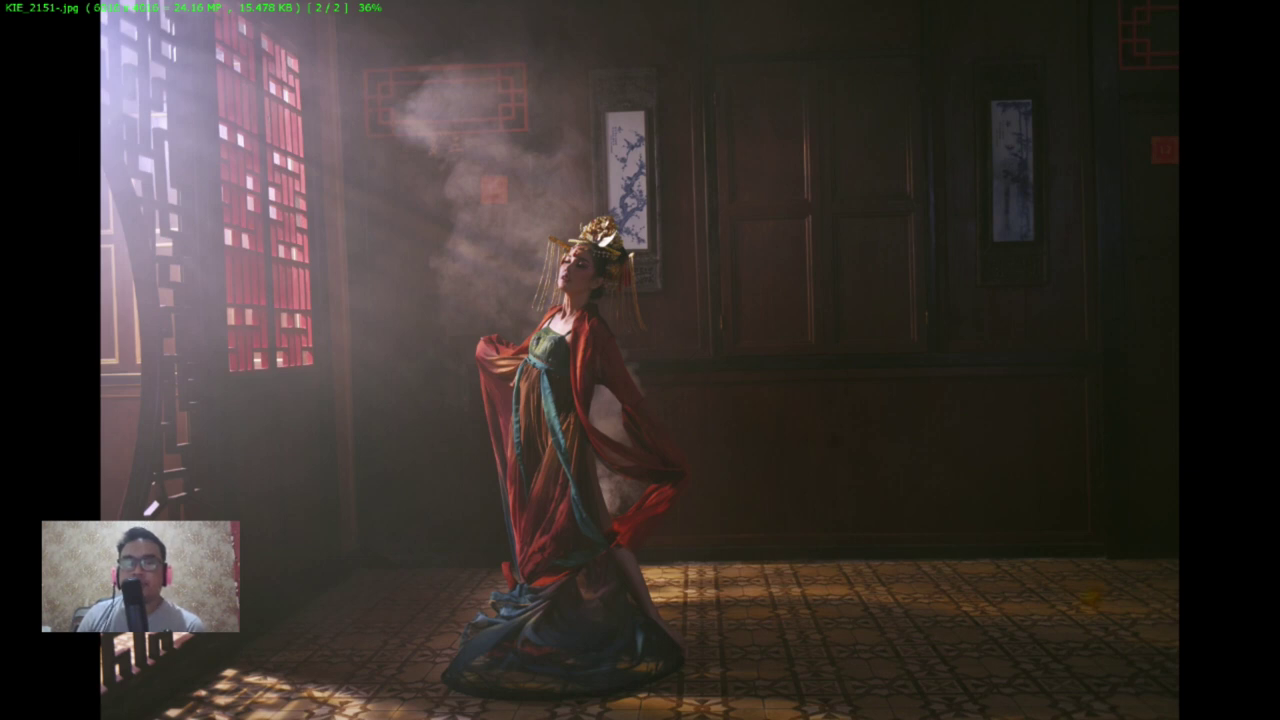
{"action": "key", "text": "Escape"}
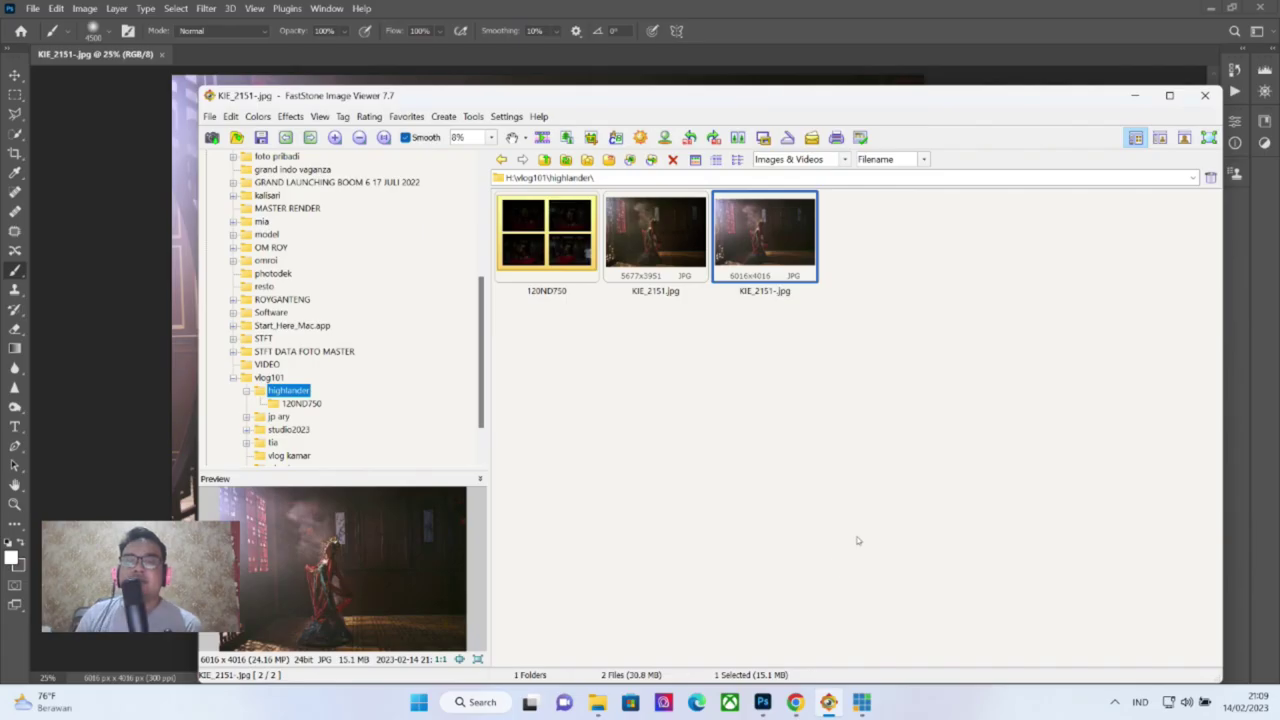
Crop the photo to a 5693 × 3957 px rectangular selection, trimming the right edge
{"action": "left_click", "coordinate": [762, 703]}
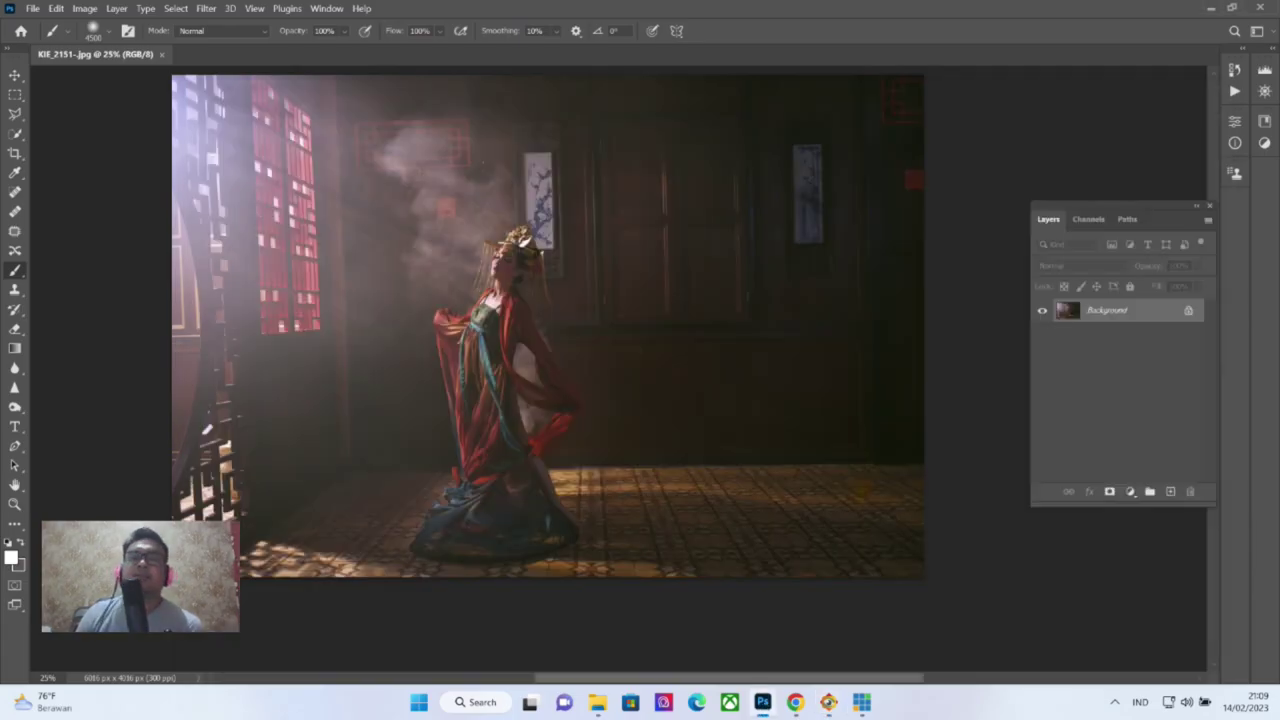
{"action": "left_click", "coordinate": [17, 95]}
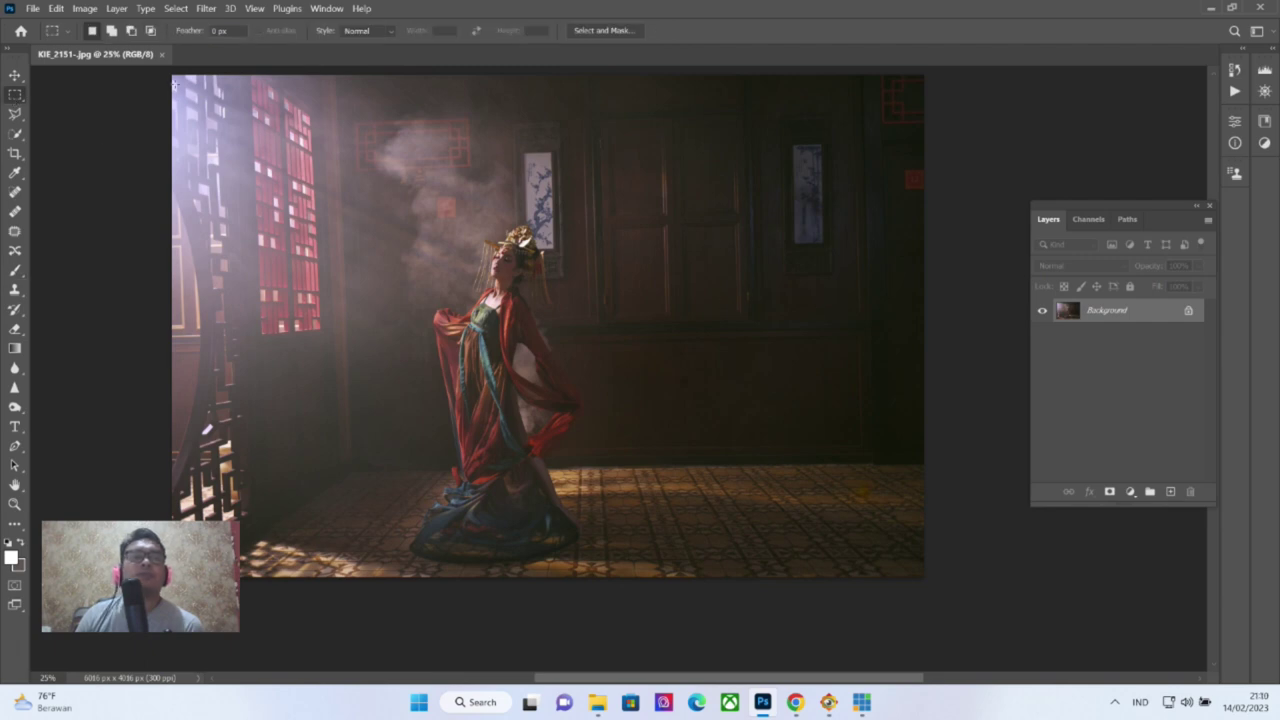
{"action": "left_click_drag", "start_coordinate": [177, 81], "coordinate": [887, 574]}
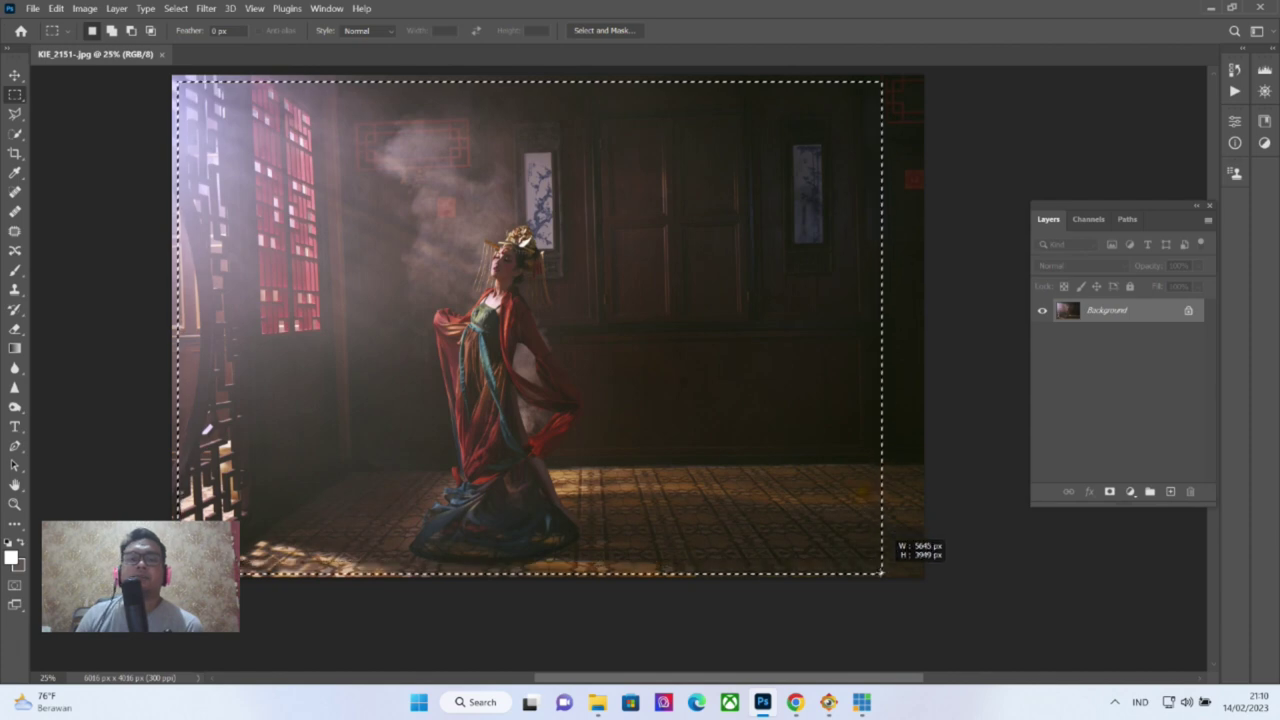
{"action": "left_click_drag", "start_coordinate": [886, 573], "coordinate": [887, 574]}
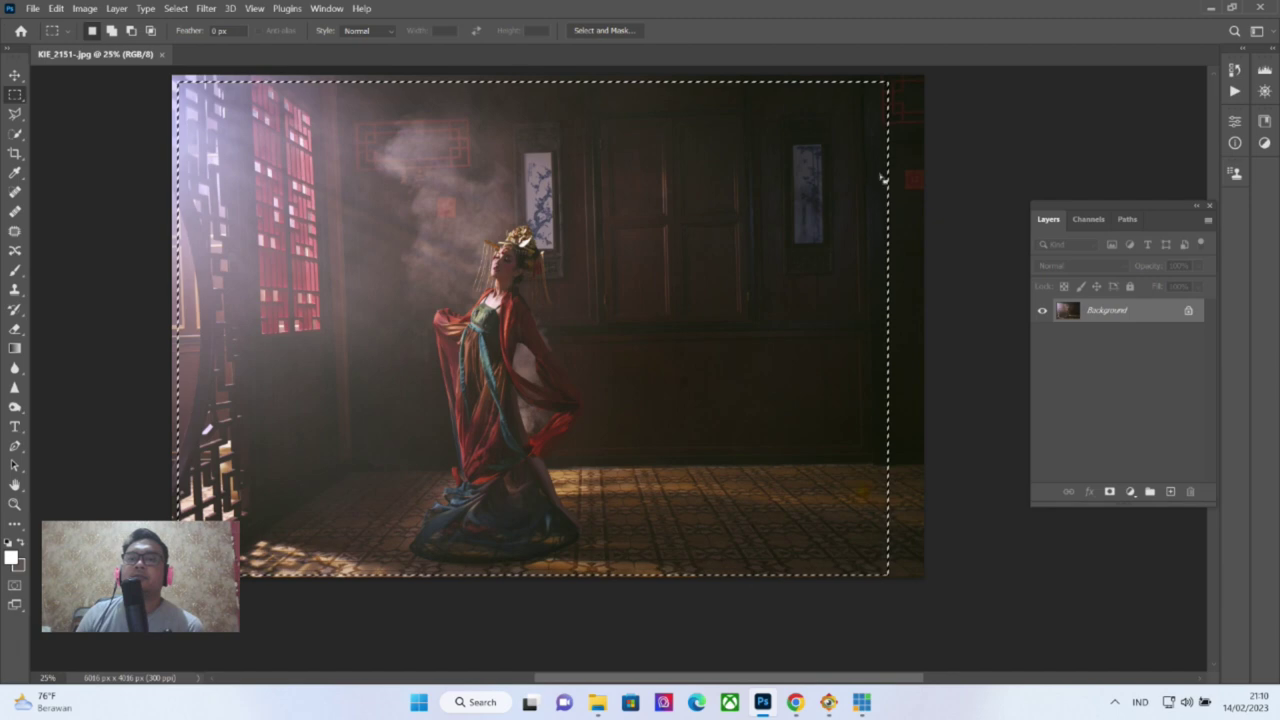
{"action": "left_click", "coordinate": [85, 8]}
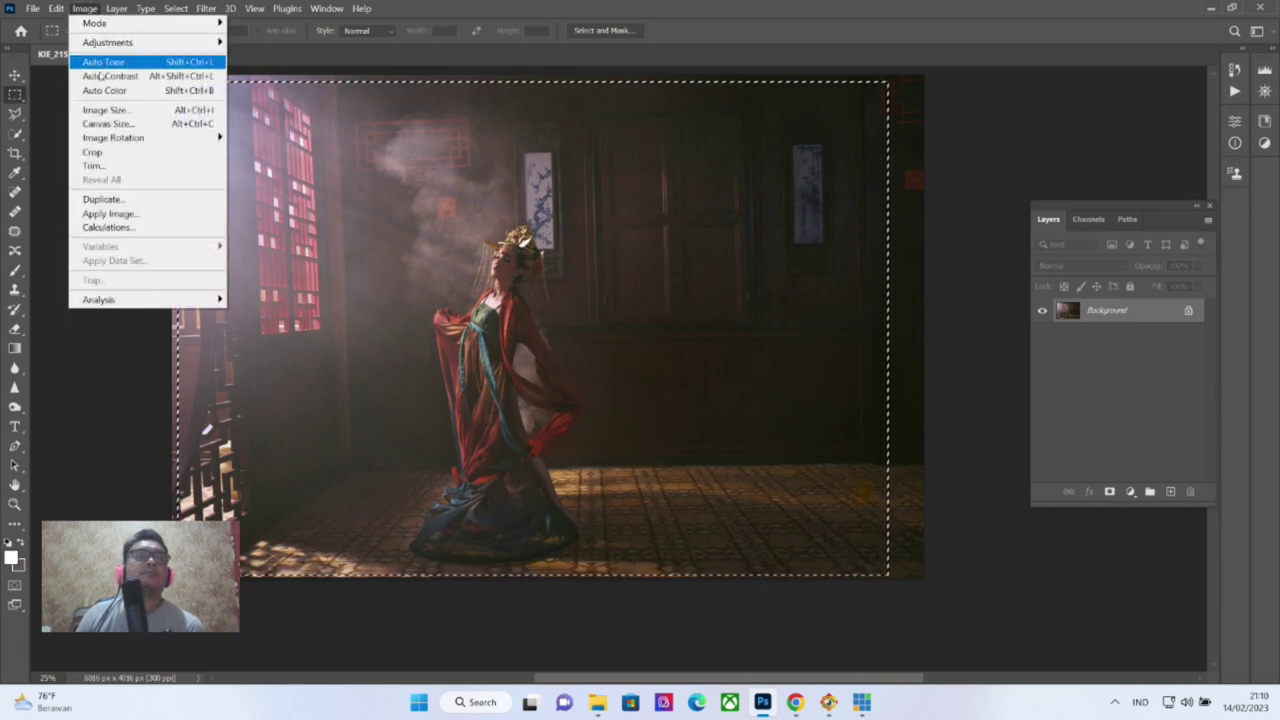
{"action": "left_click", "coordinate": [112, 150]}
{"action": "key", "text": "ctrl+d"}
Save the cropped photo over KIE_2151-.jpg, confirming replacement and JPEG quality settings
{"action": "left_click", "coordinate": [33, 8]}
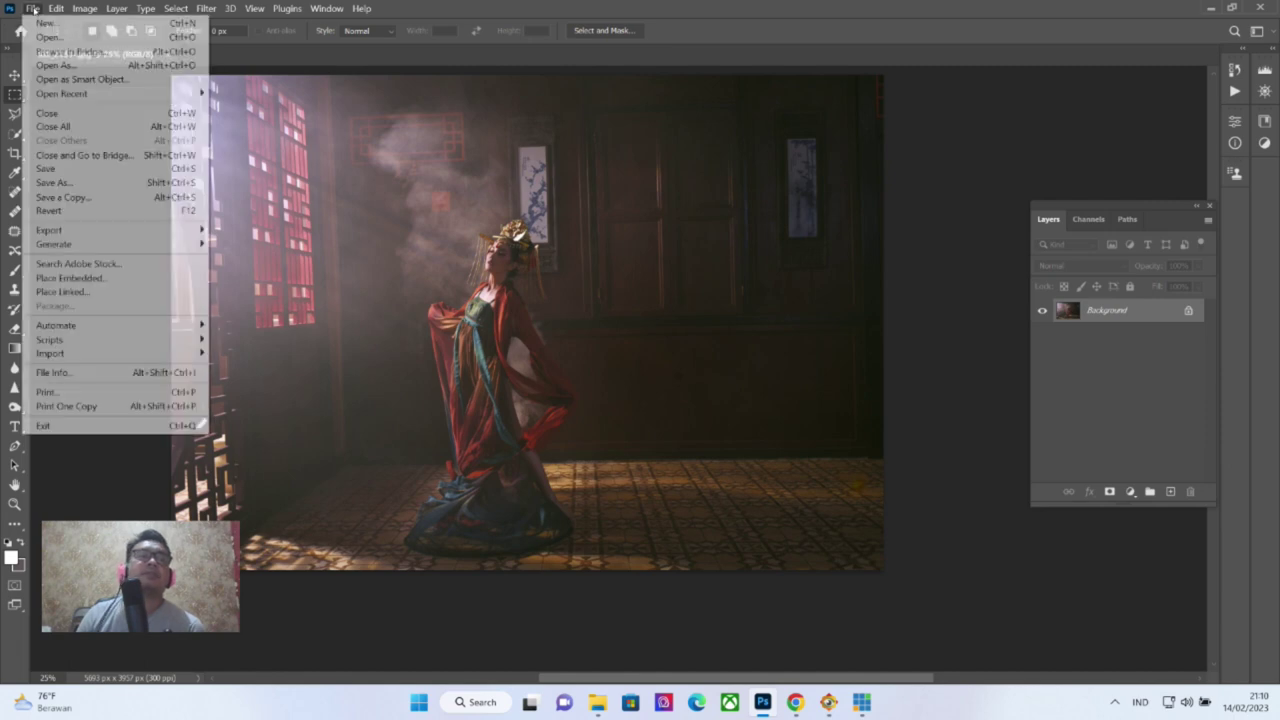
{"action": "left_click", "coordinate": [77, 183]}
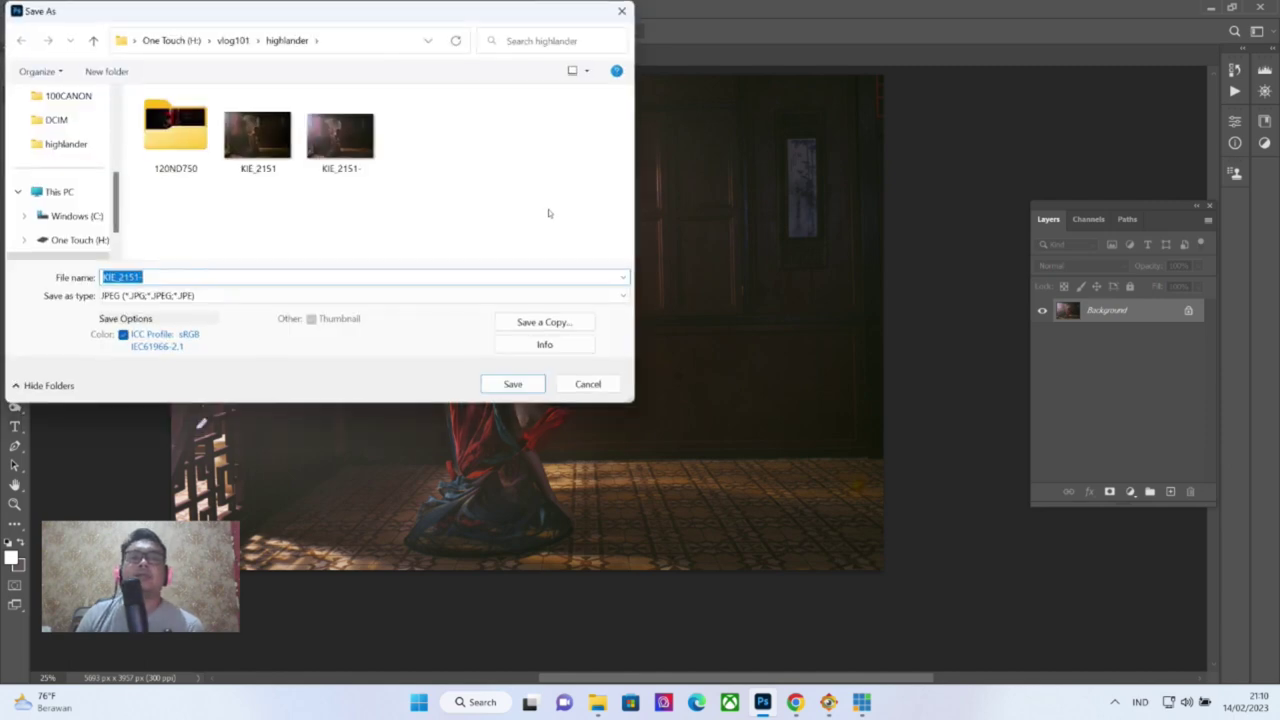
{"action": "left_click", "coordinate": [340, 137]}
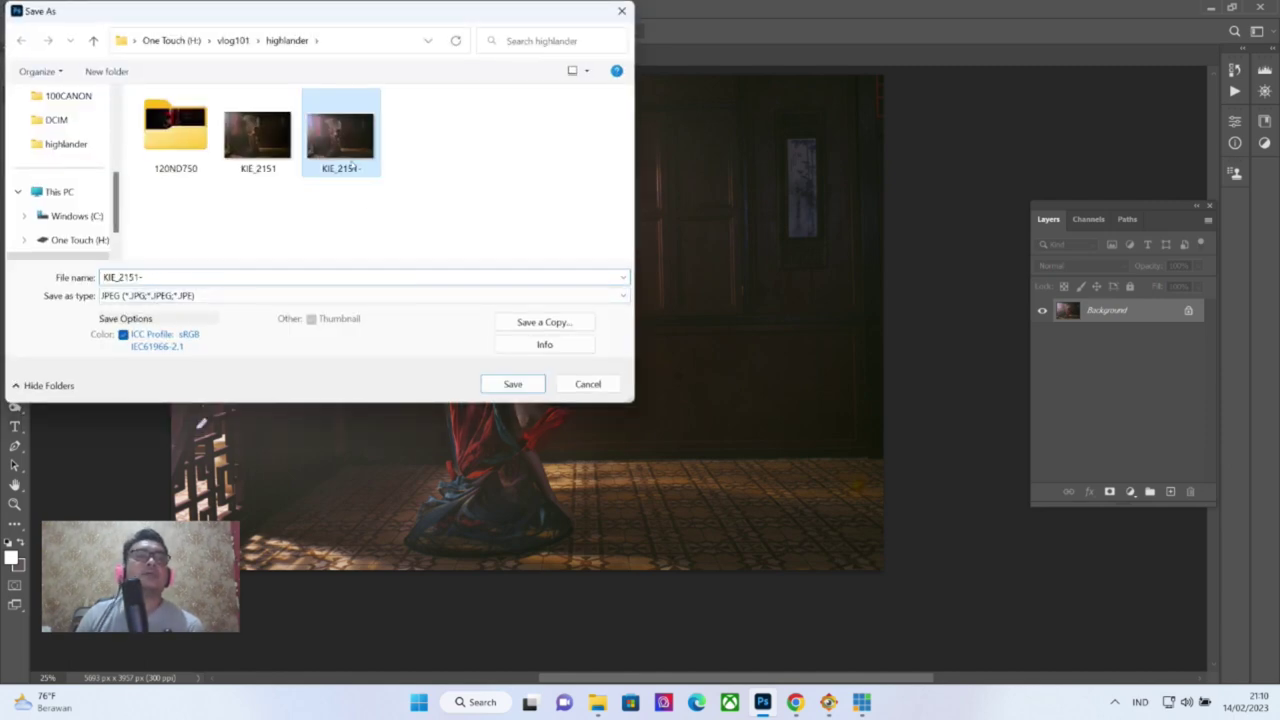
{"action": "left_click", "coordinate": [505, 384]}
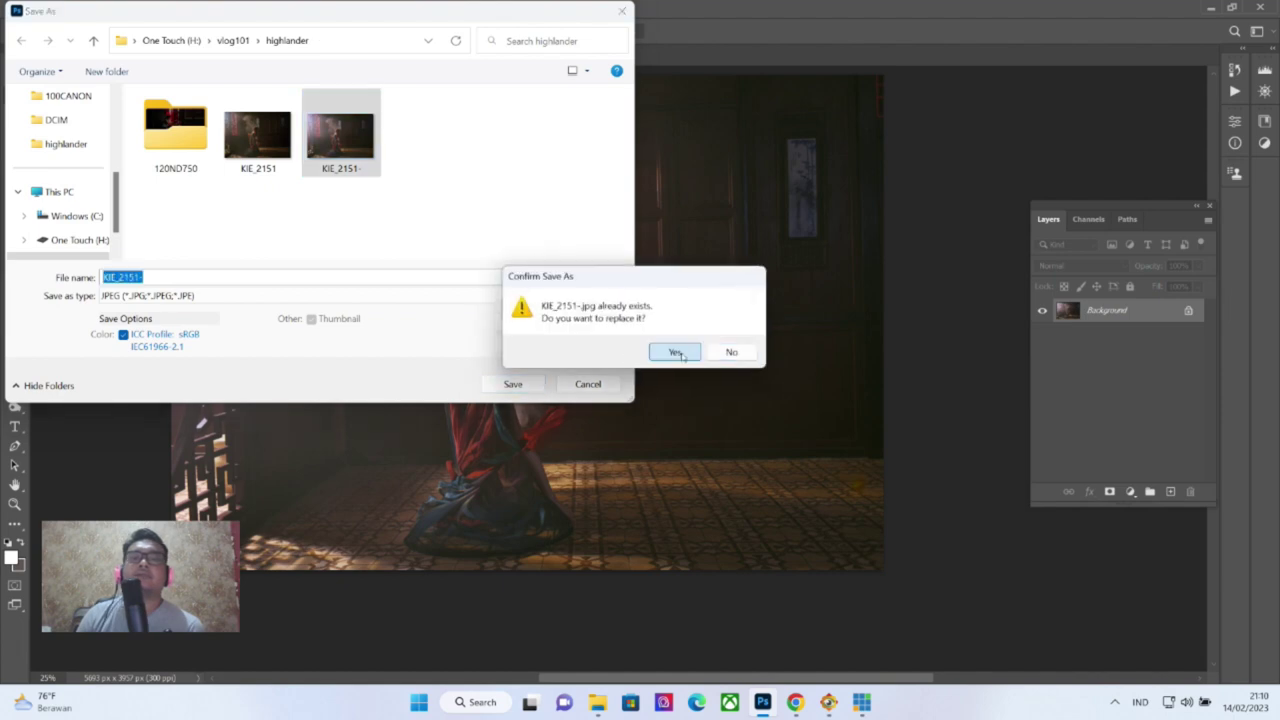
{"action": "left_click", "coordinate": [682, 348]}
{"action": "left_click", "coordinate": [708, 166]}
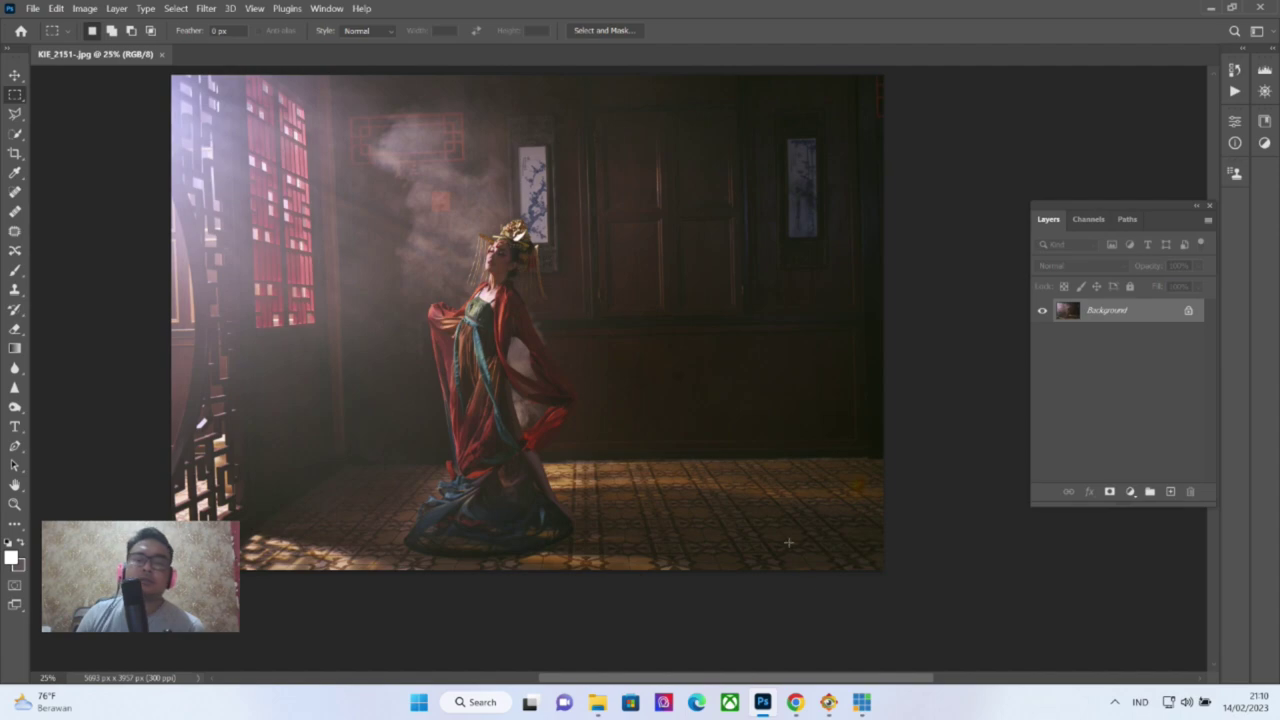
{"action": "left_click", "coordinate": [829, 702]}
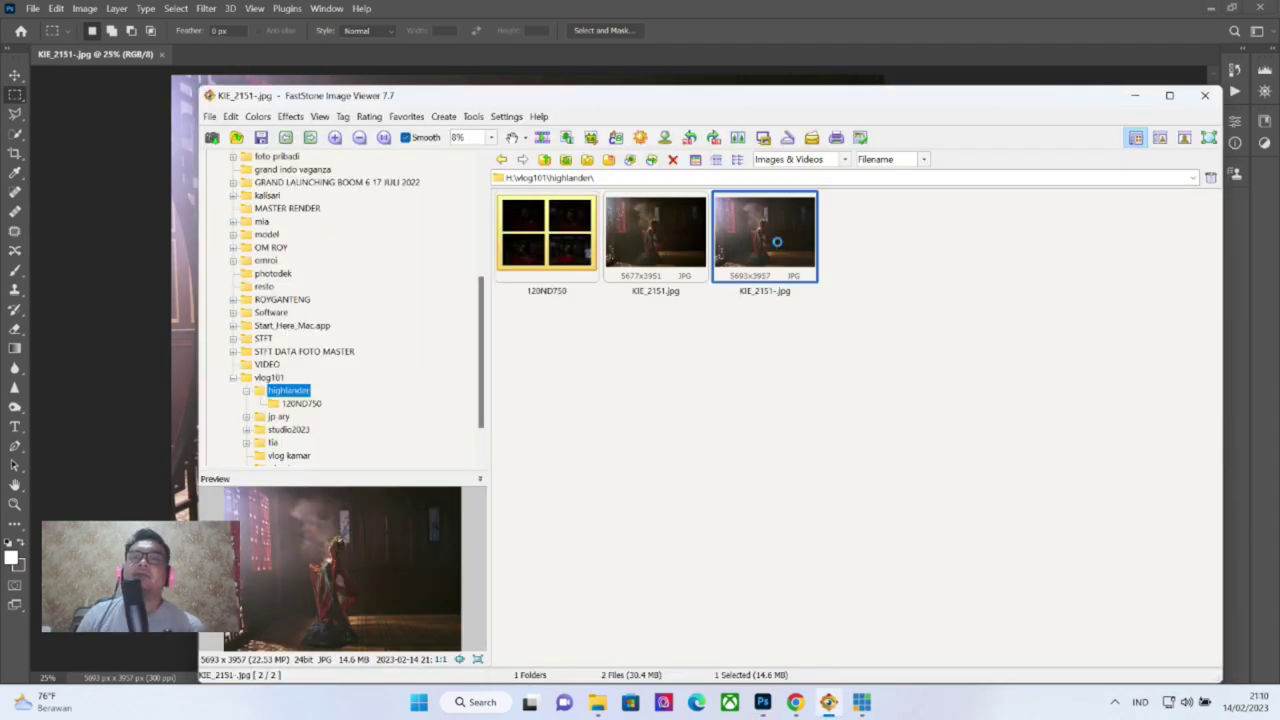
View the cropped KIE_2151-.jpg full-screen in FastStone Image Viewer
{"action": "double_click", "coordinate": [777, 241]}
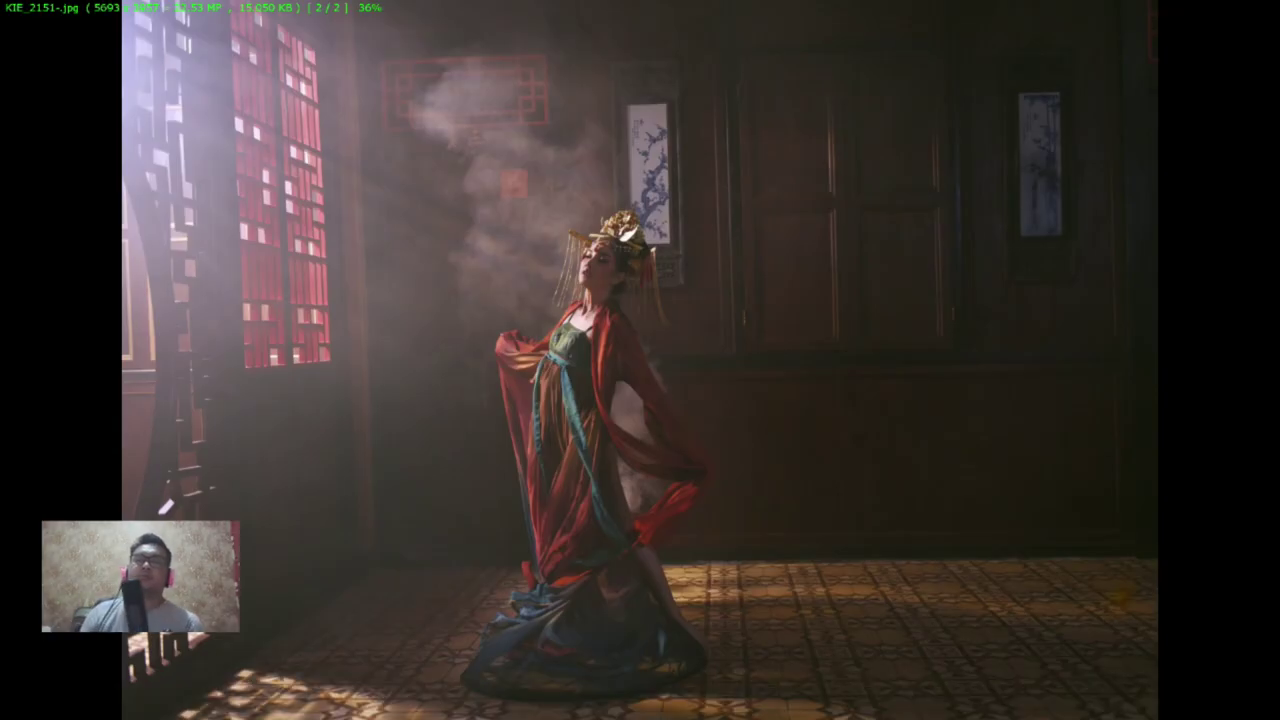